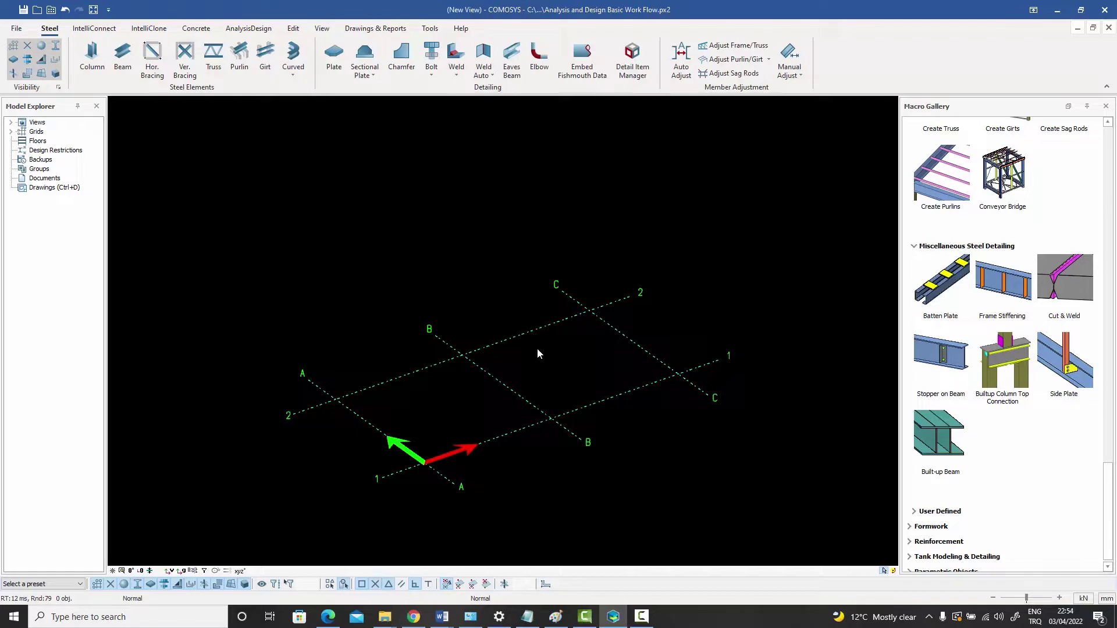
- Centre the grid in the view and return to the steel modelling tools
middle_drag(538, 352, 543, 356)
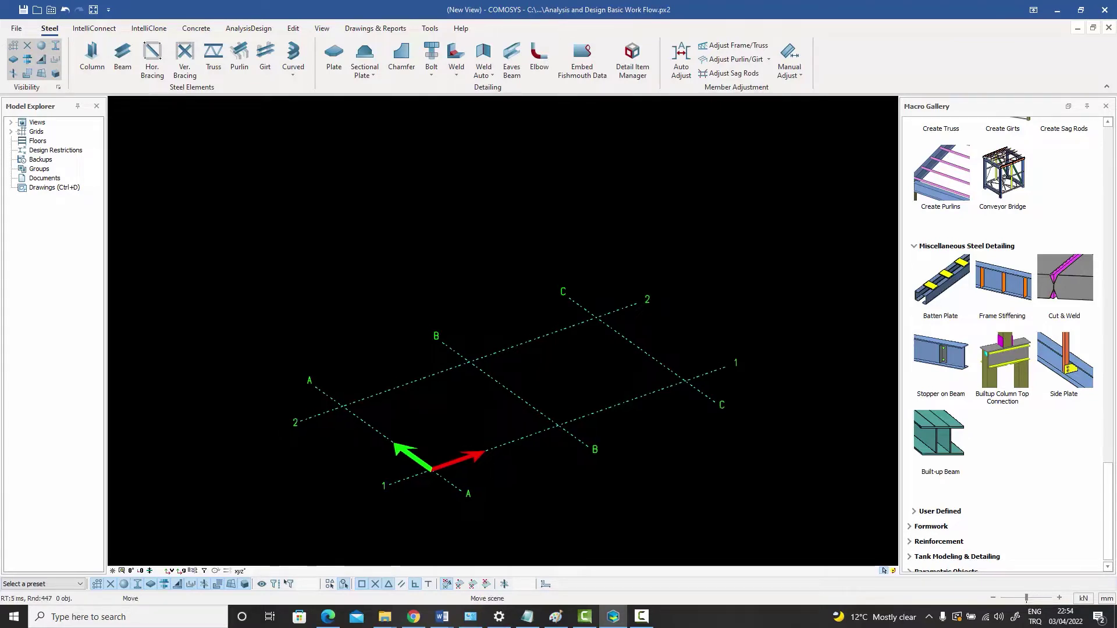
middle_drag(500, 401, 502, 422)
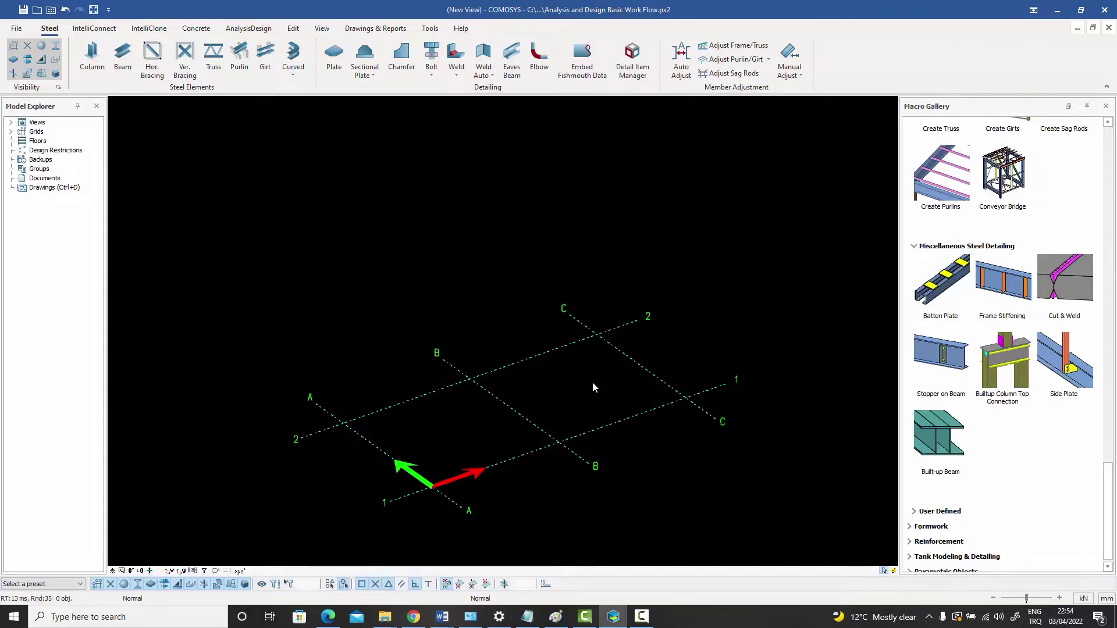
middle_drag(592, 383, 604, 386)
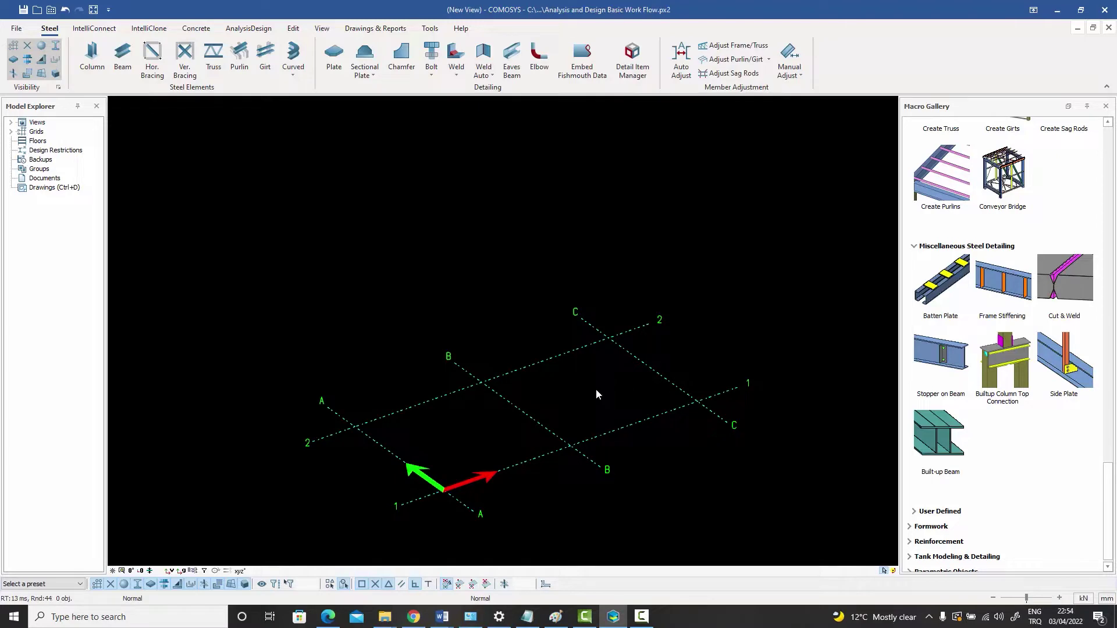
middle_drag(596, 395, 611, 385)
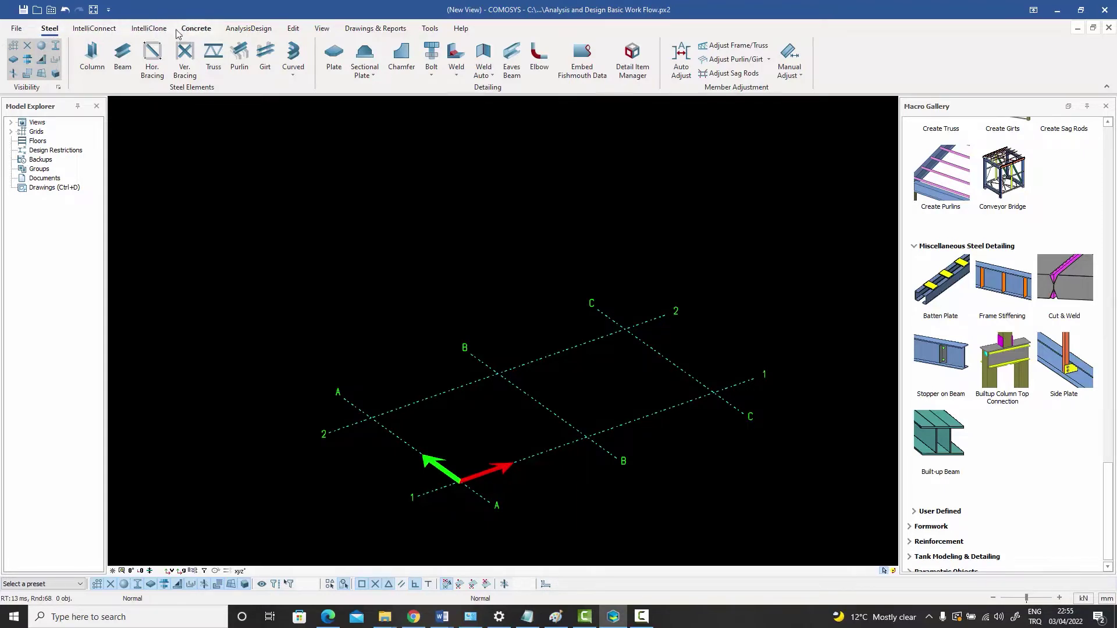
click(196, 31)
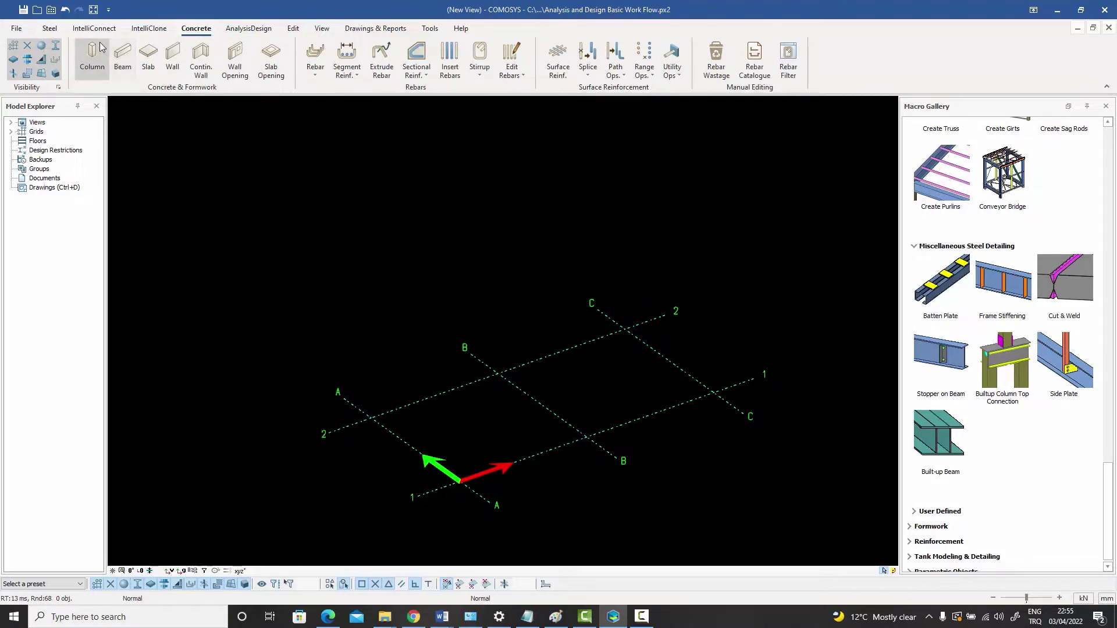
click(50, 30)
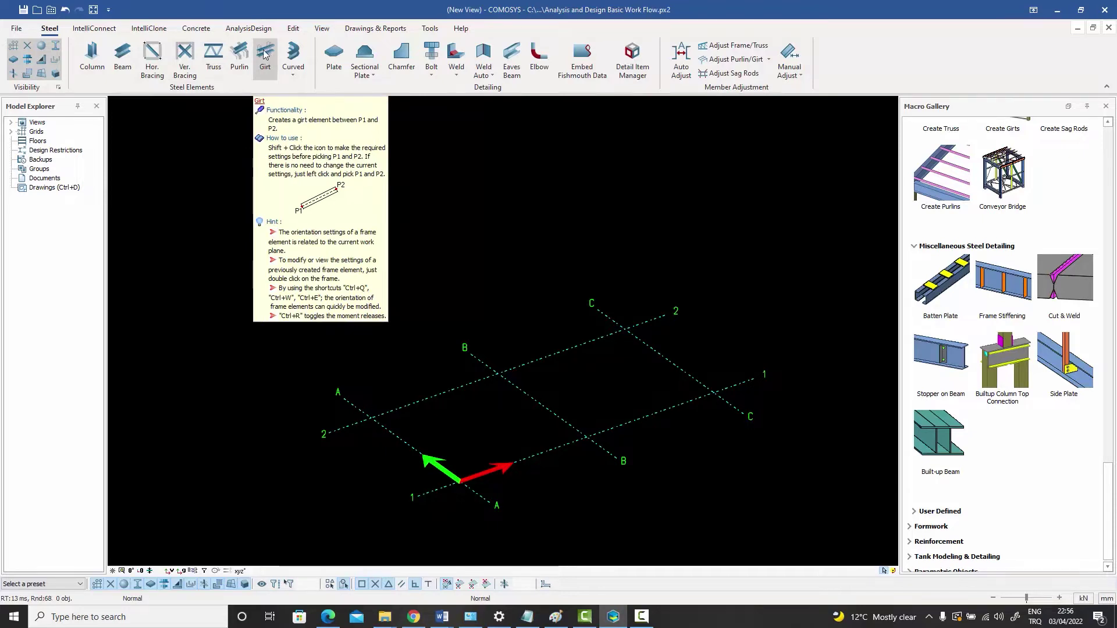
- Place columns at A-2, B-2, C-2, C-1, B-1 and A-1, then end column placement
click(91, 58)
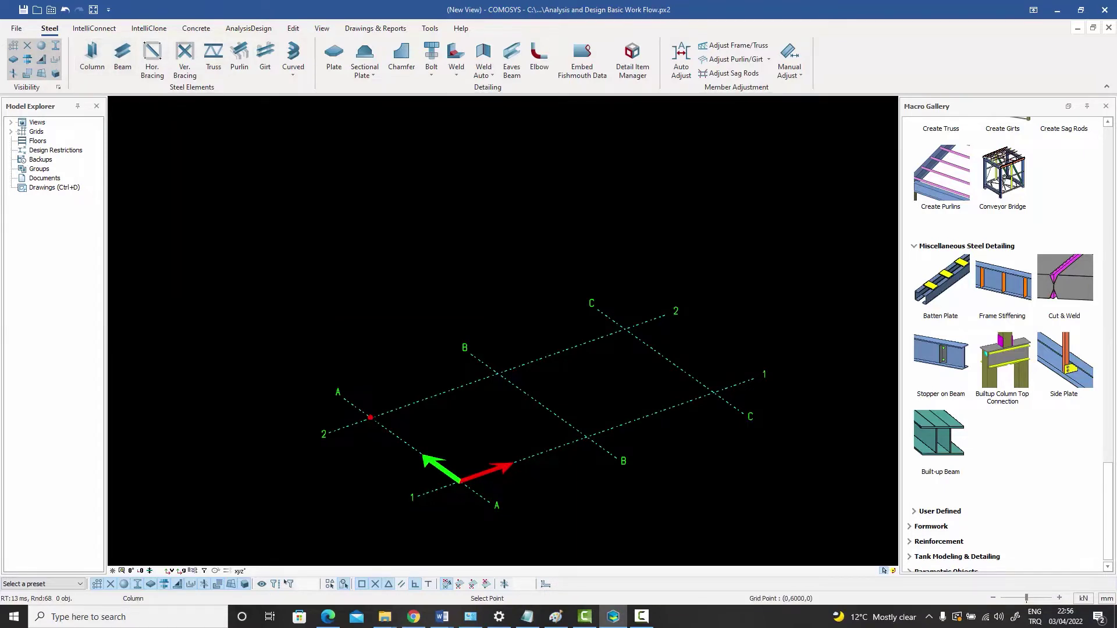
click(370, 418)
click(498, 374)
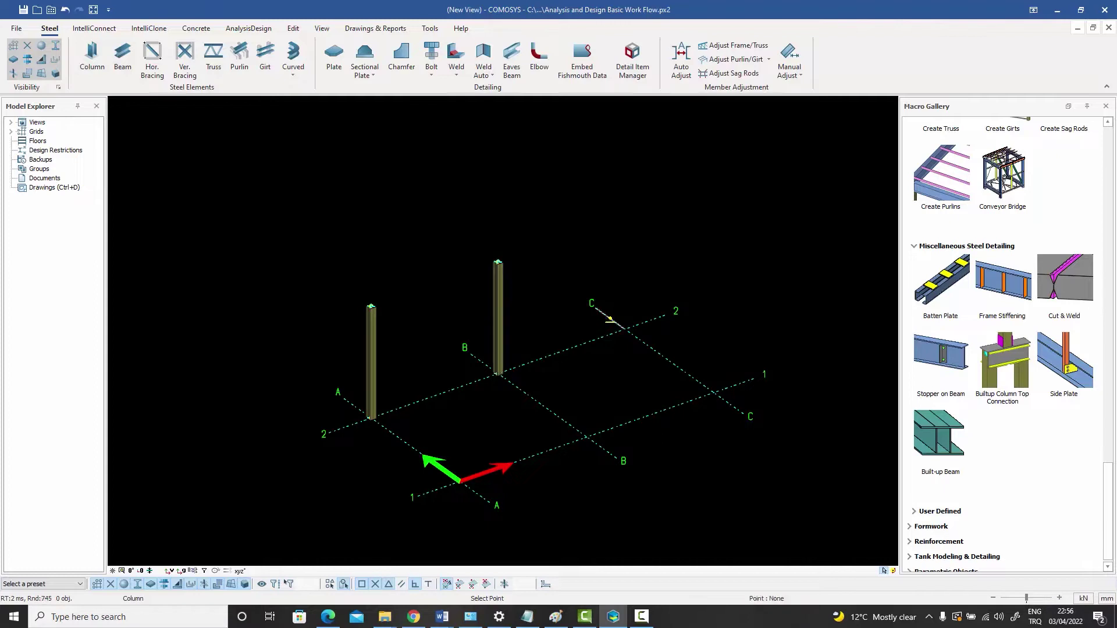
click(625, 330)
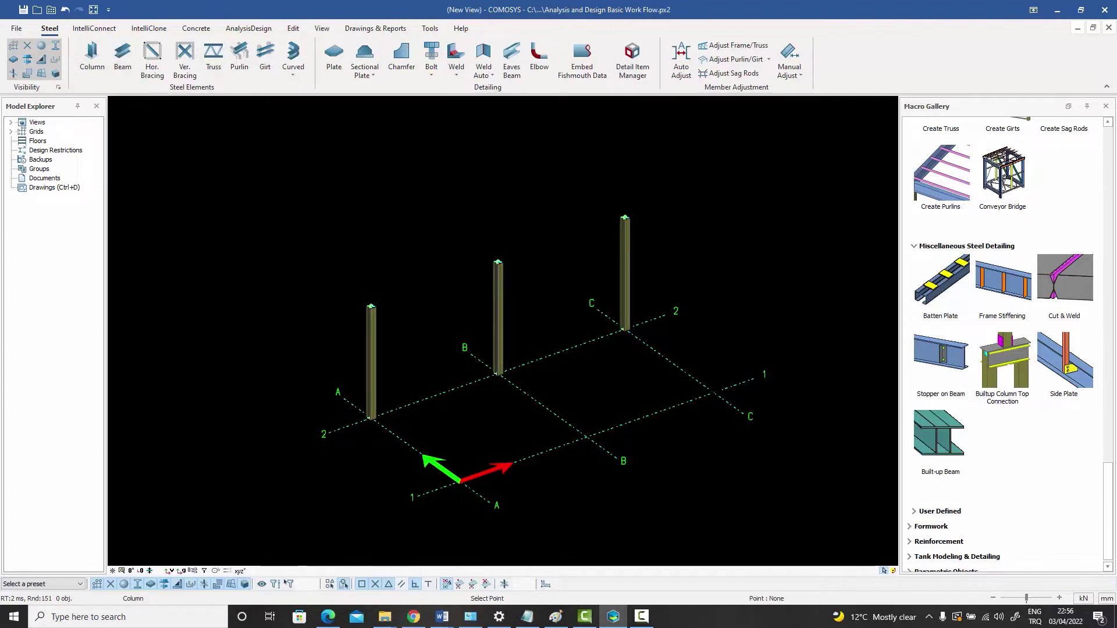
click(714, 393)
click(587, 437)
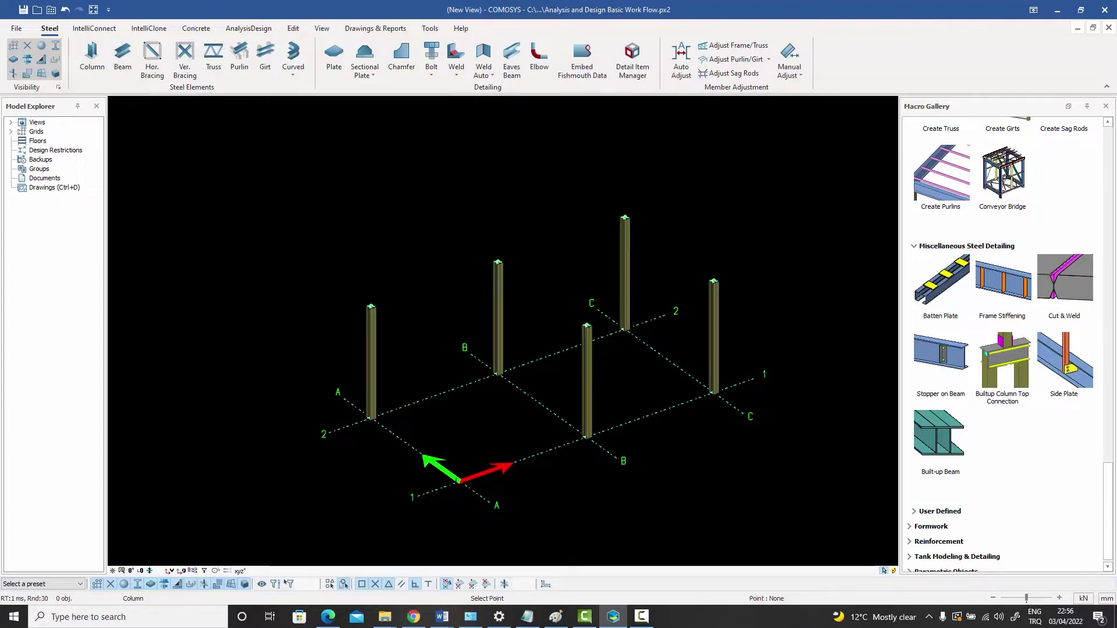
click(459, 482)
right_click(413, 274)
click(424, 281)
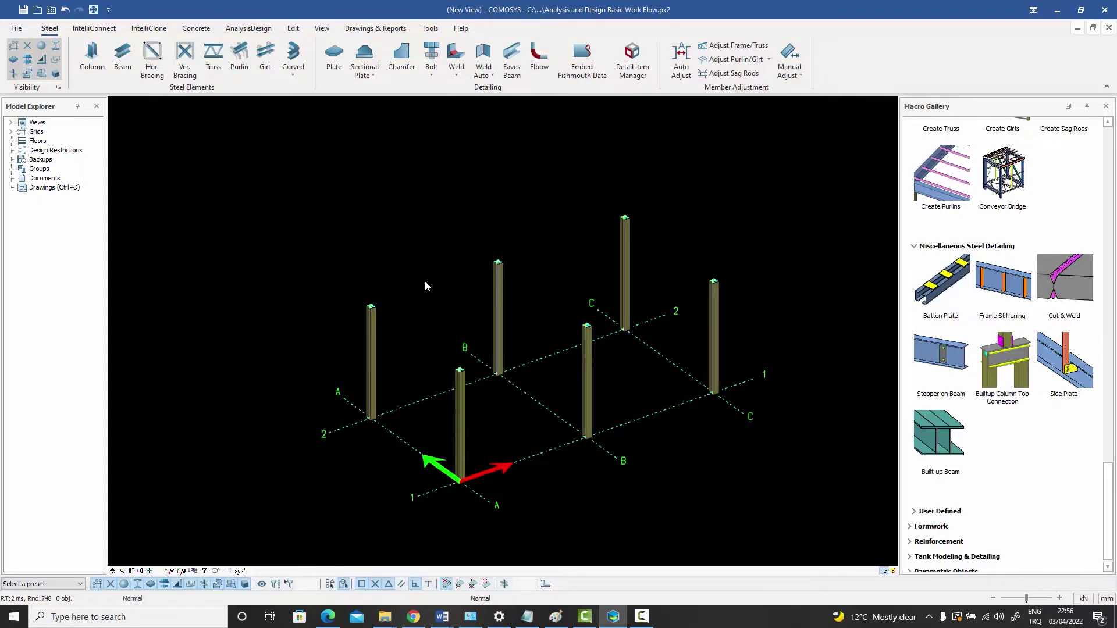
click(371, 338)
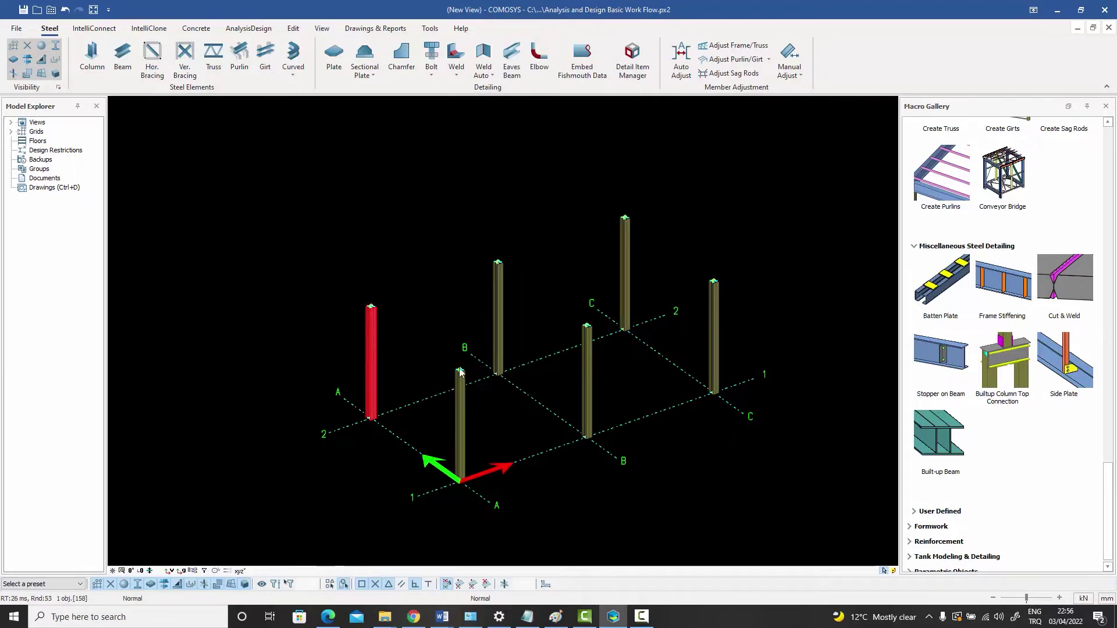
double_click(375, 333)
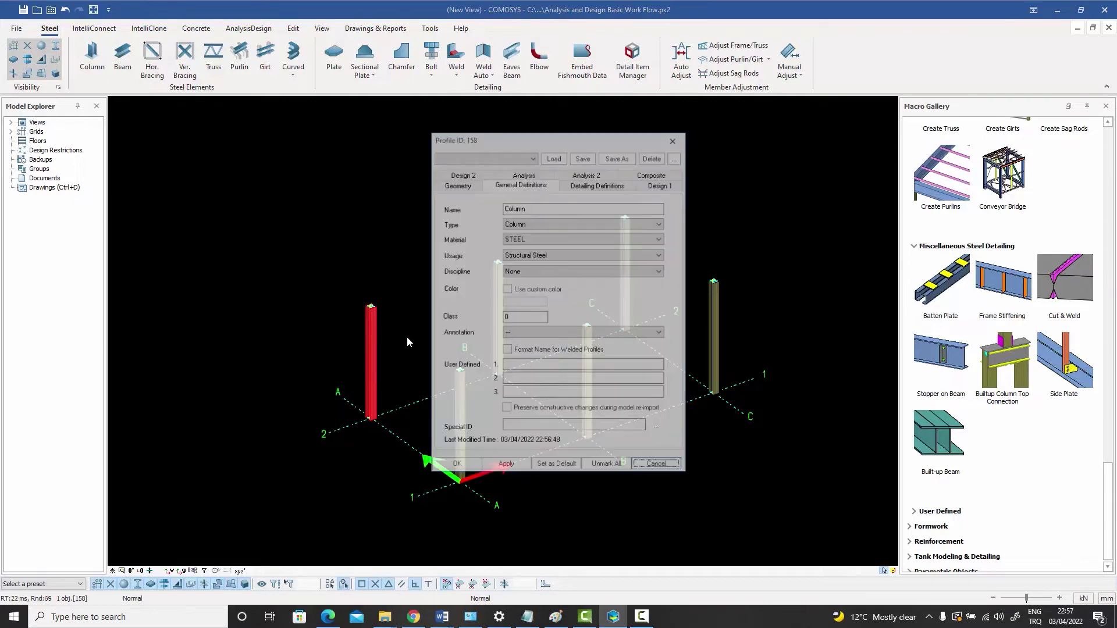
click(456, 184)
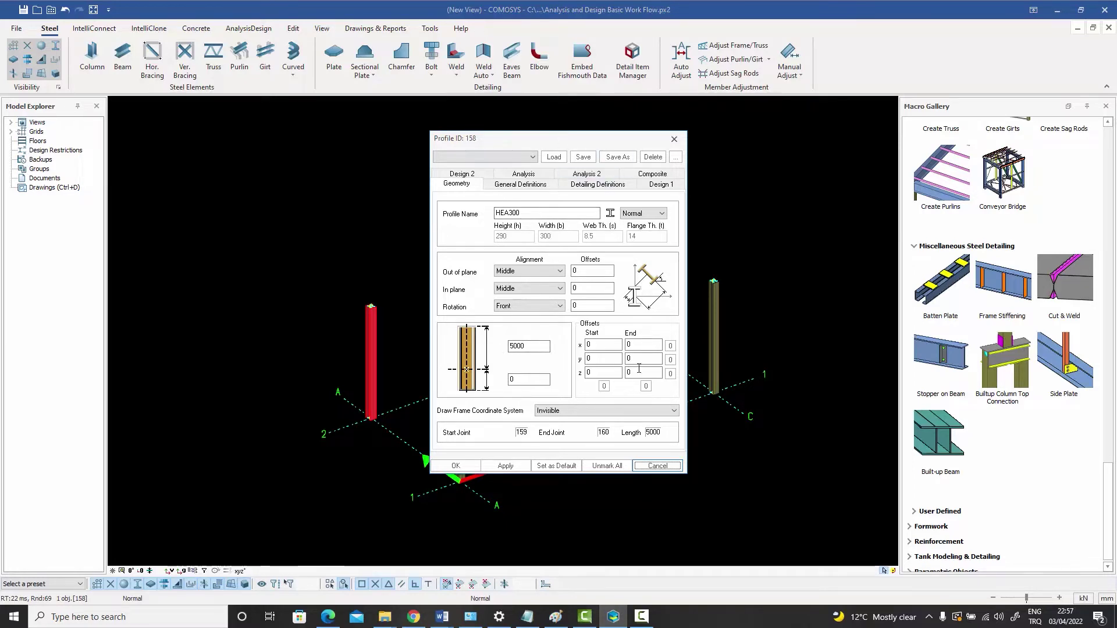
click(673, 144)
key(Escape)
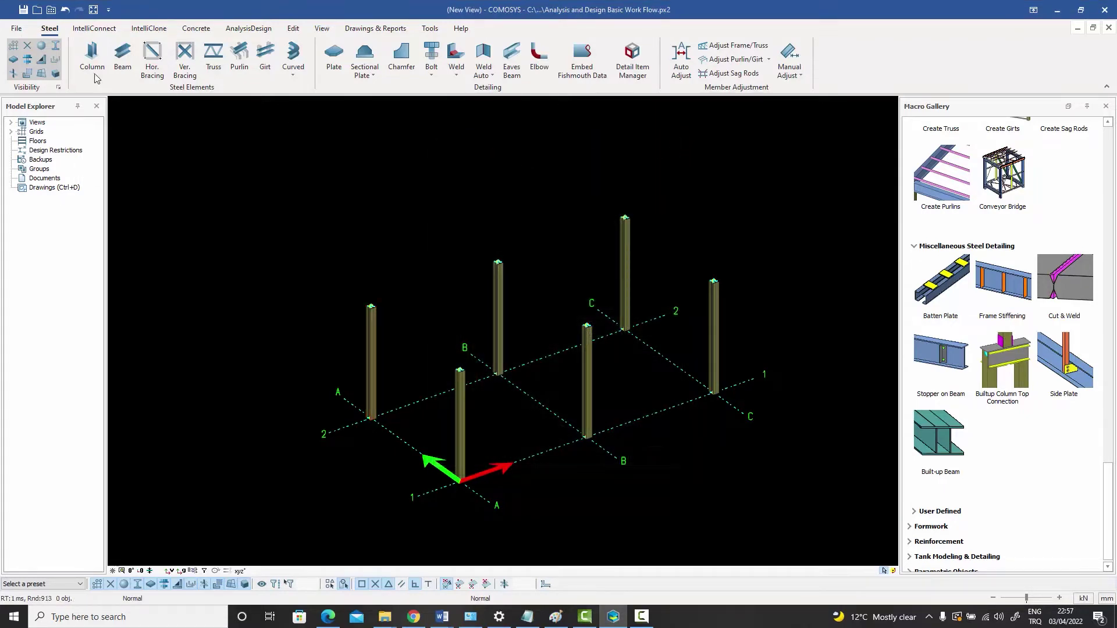
- Add beams joining column tops along line 2 (A-B-C) and line 1 (A-B, B-C)
click(122, 58)
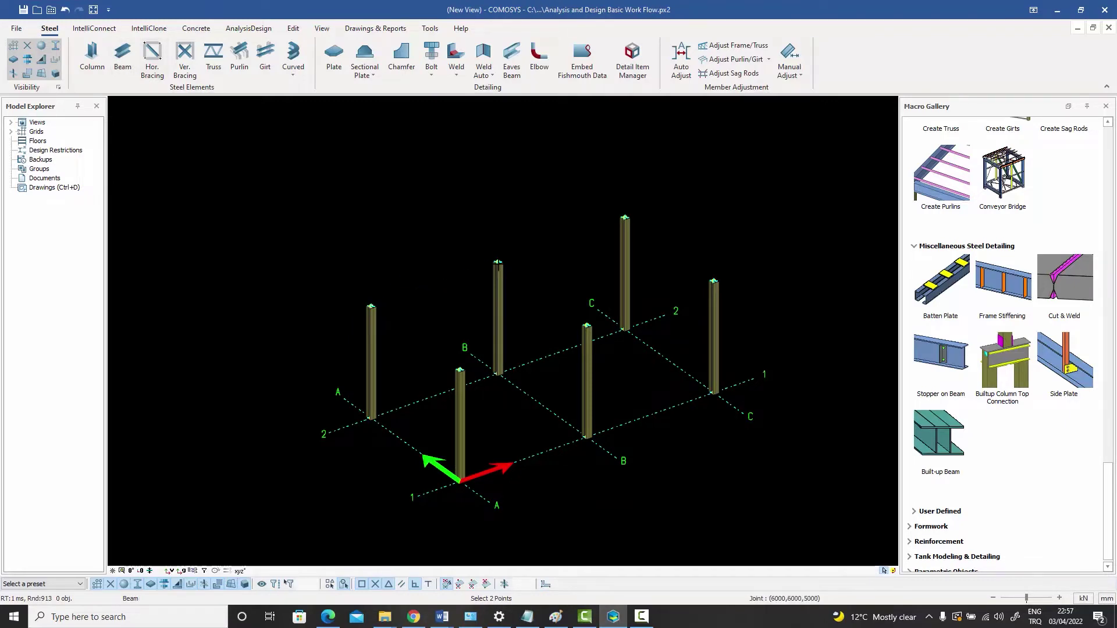
click(498, 263)
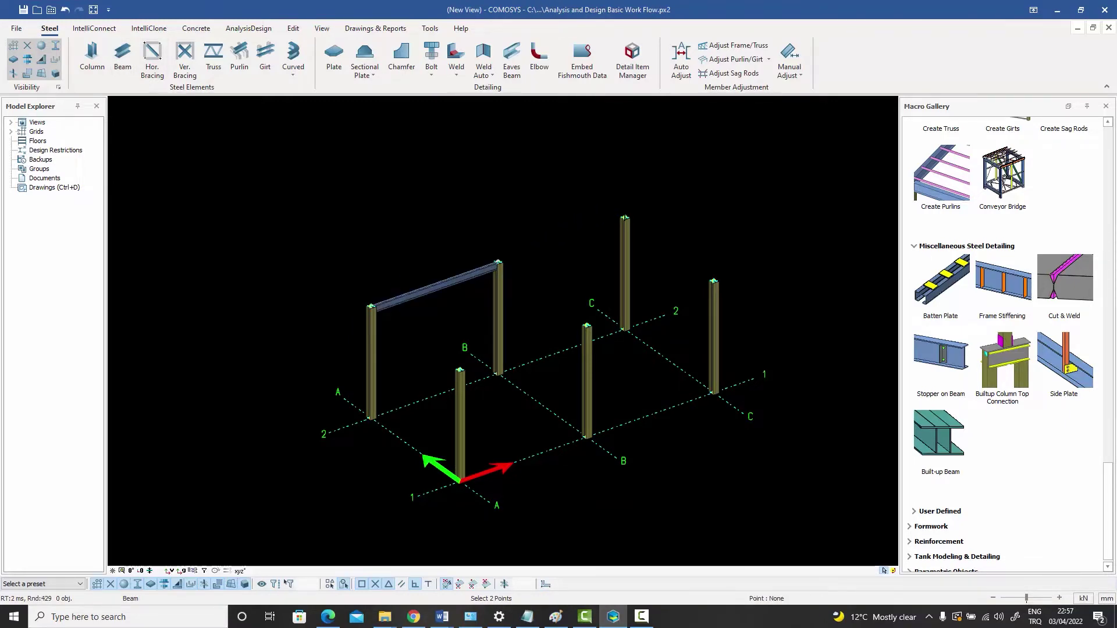
click(625, 218)
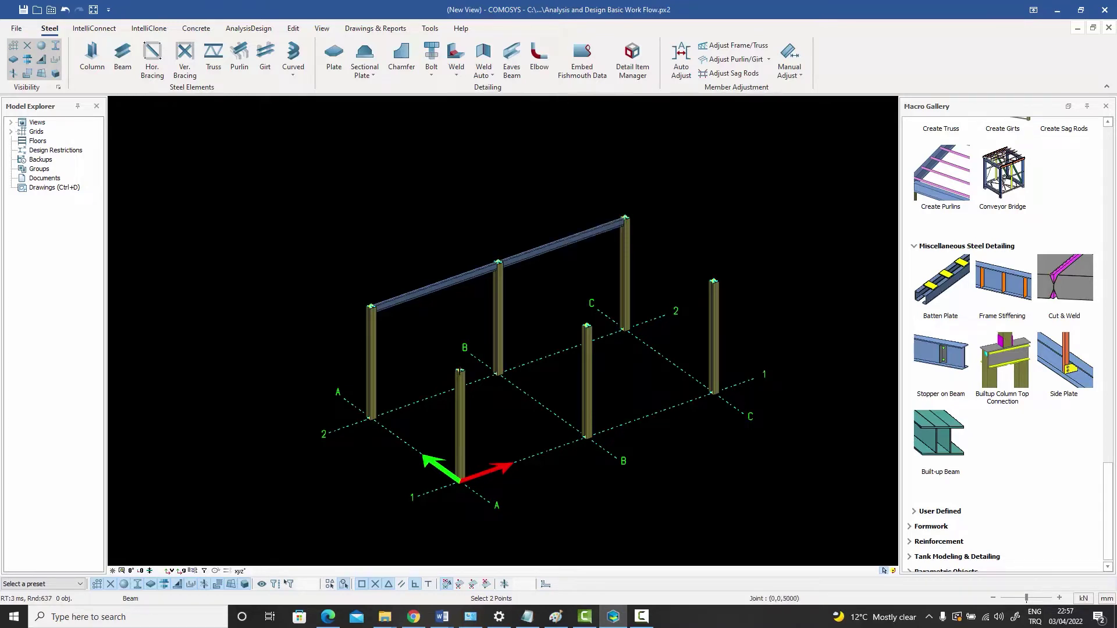
click(459, 370)
click(586, 326)
click(586, 325)
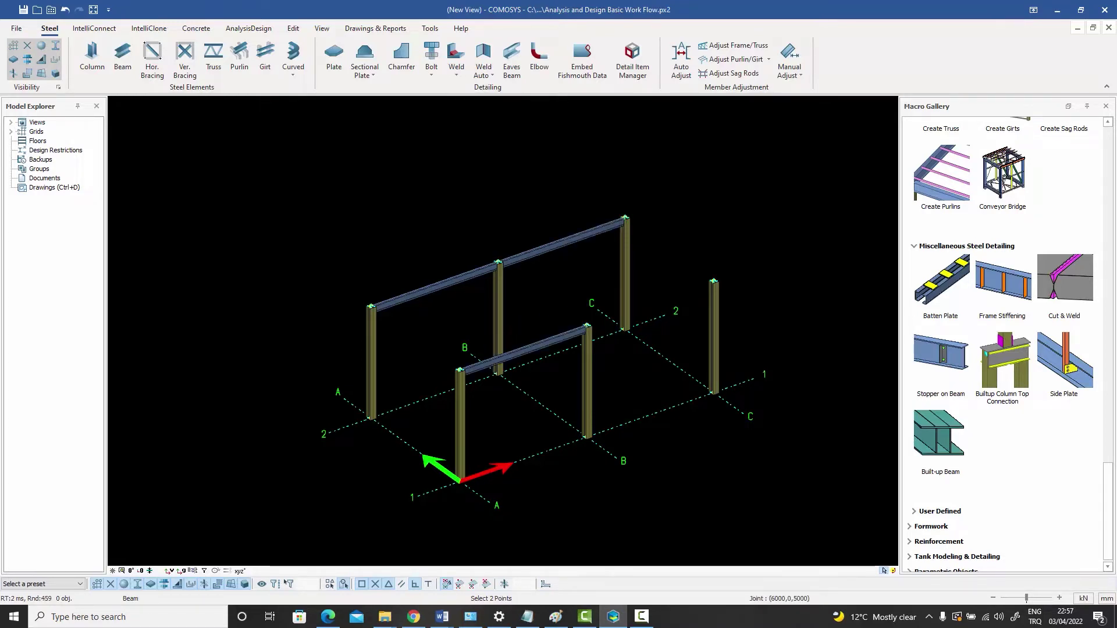
click(714, 281)
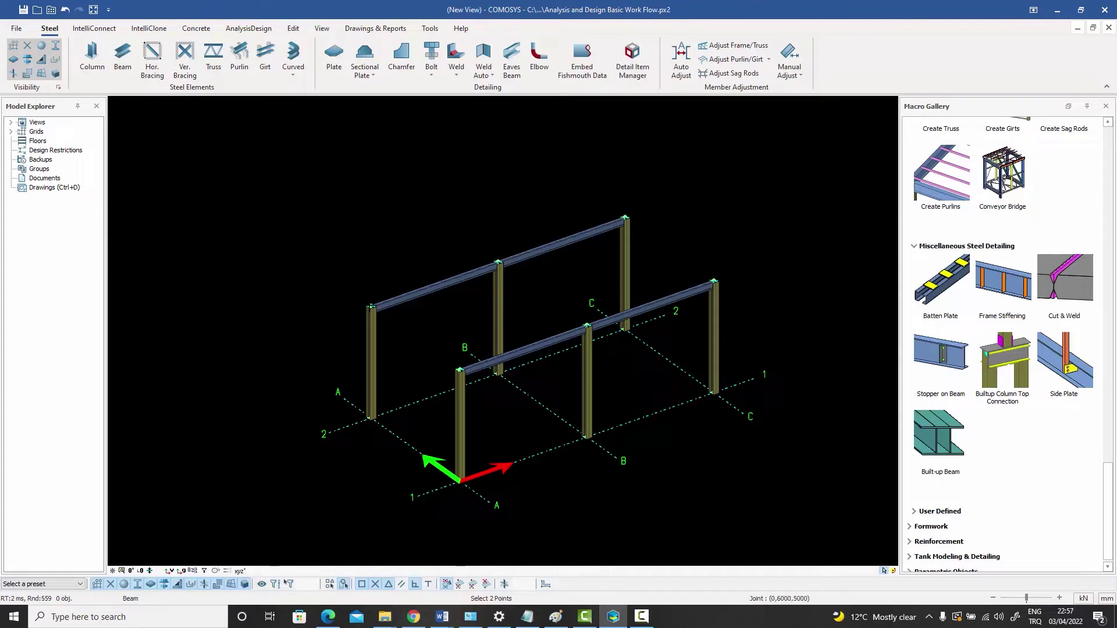
- Add cross beams at A, B and C joining the line 2 and line 1 column tops
click(370, 305)
click(460, 370)
click(498, 262)
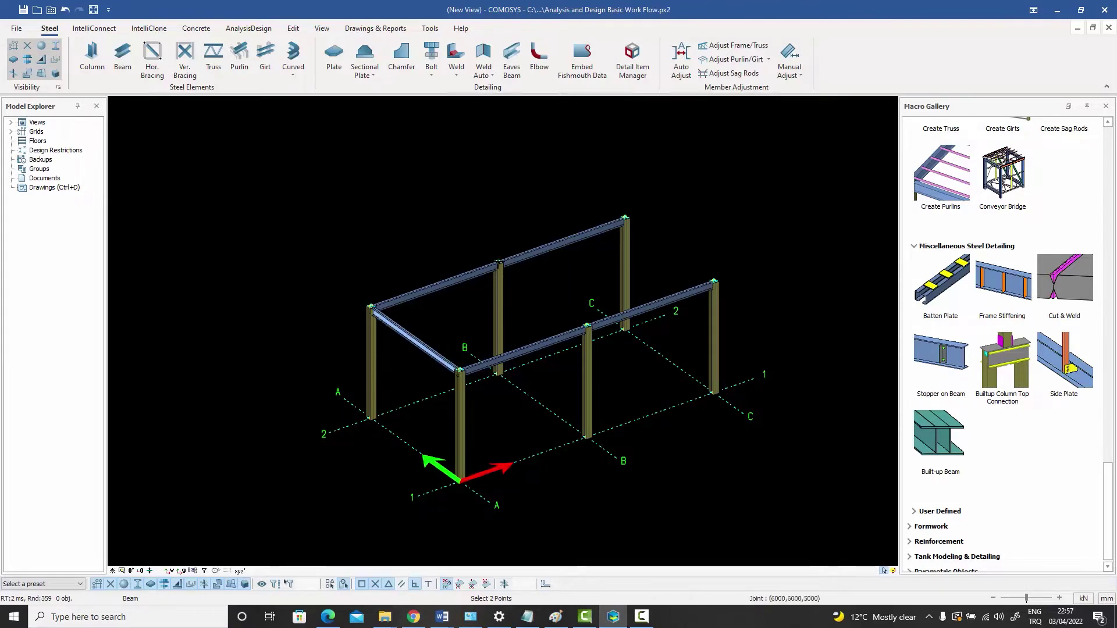
click(587, 326)
click(625, 218)
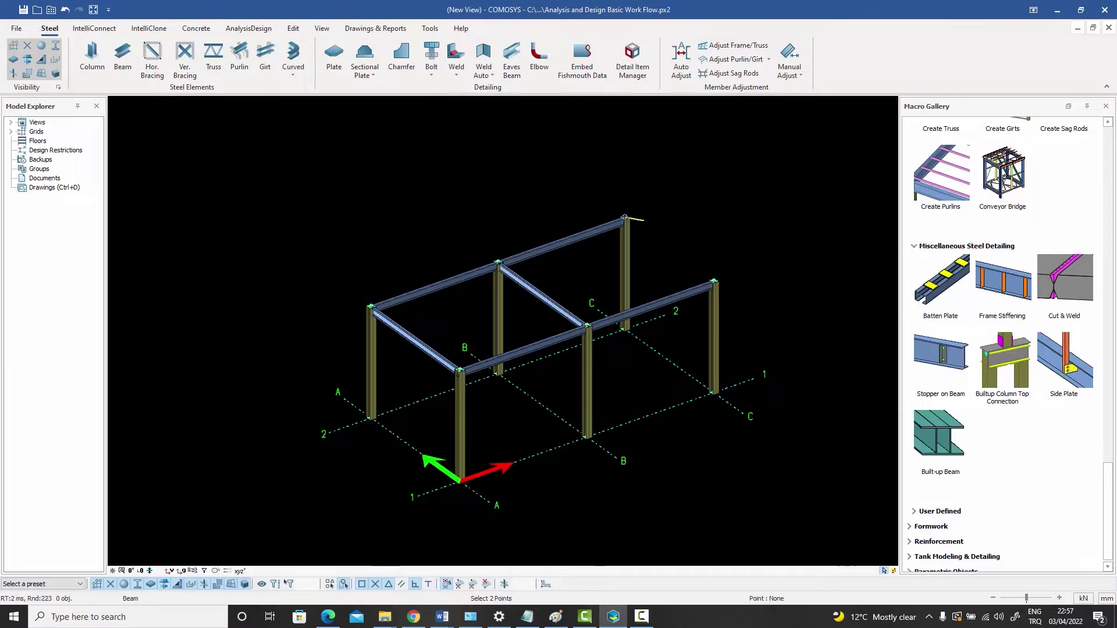
click(714, 281)
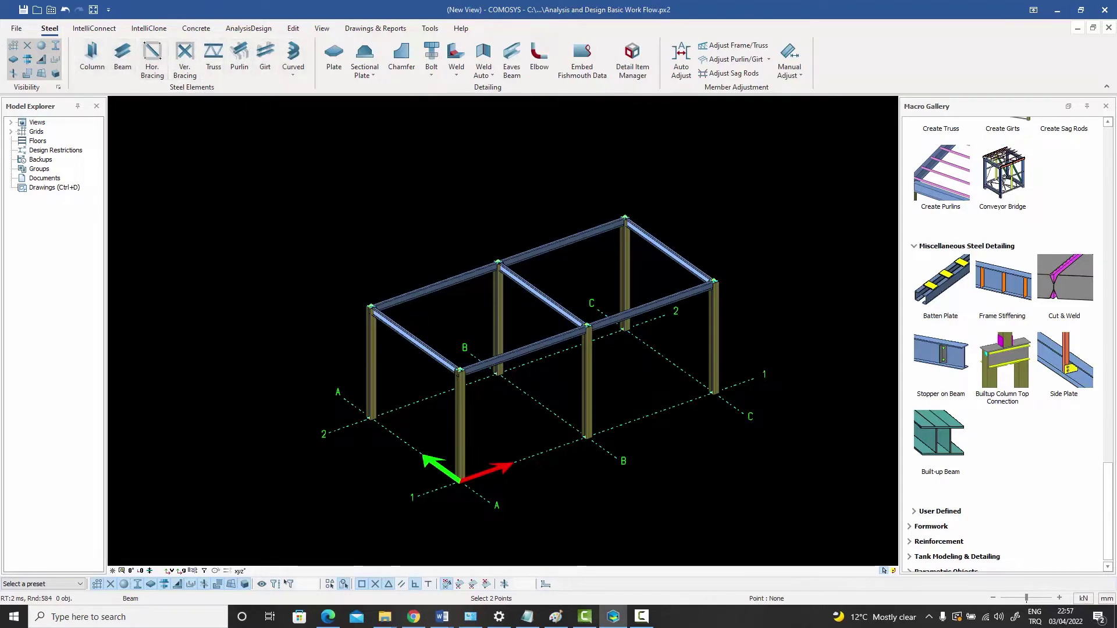
scroll(460, 379, up, 6)
scroll(452, 291, up, 4)
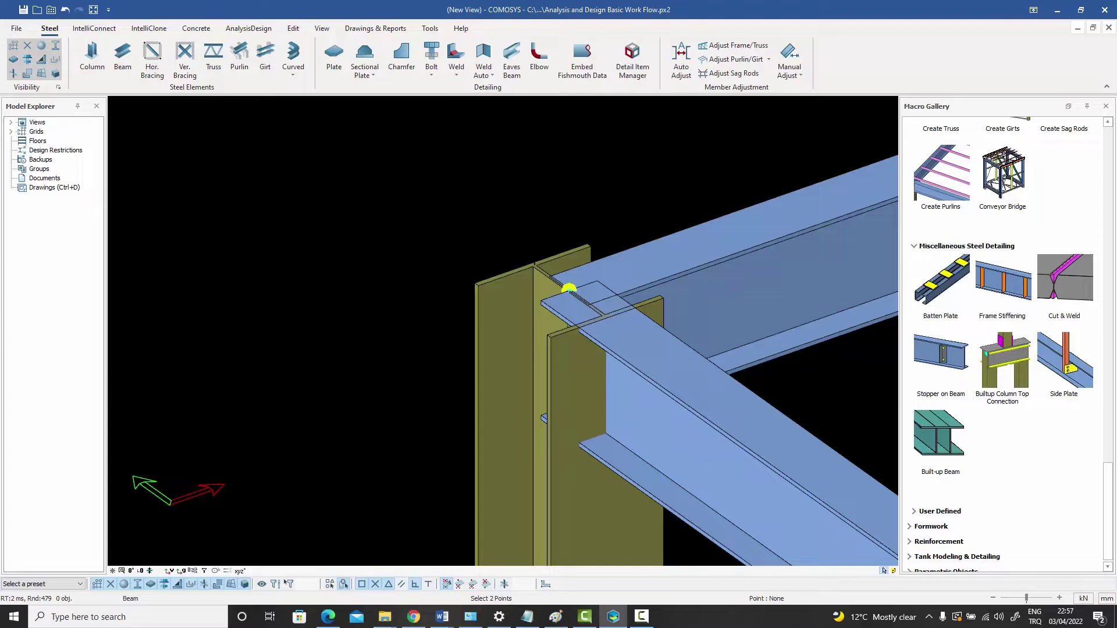
scroll(569, 288, up, 5)
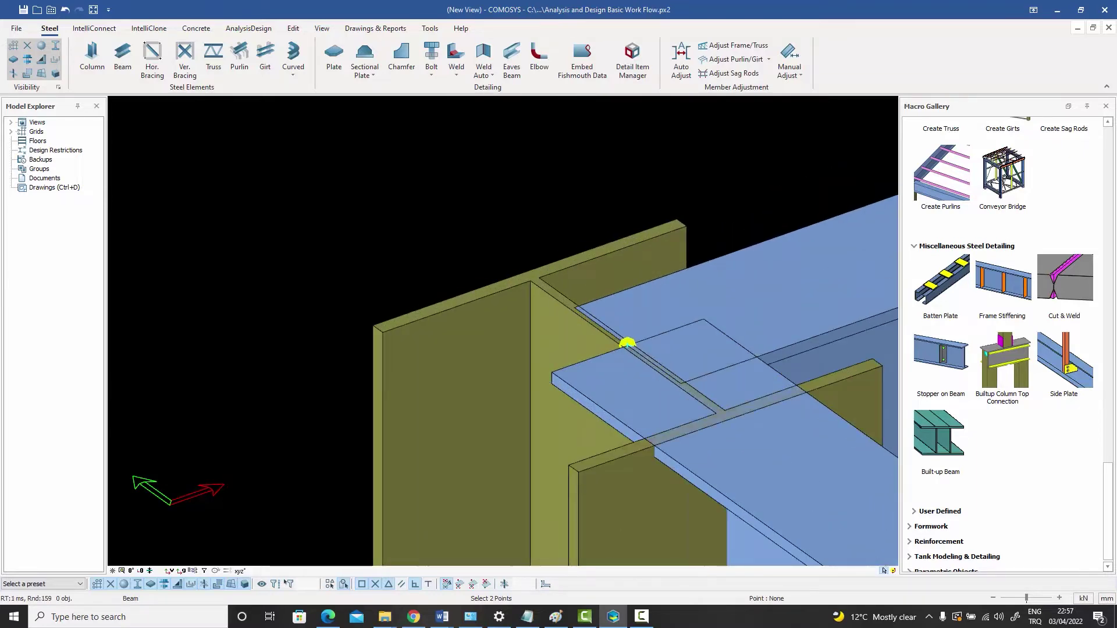
scroll(628, 342, down, 2)
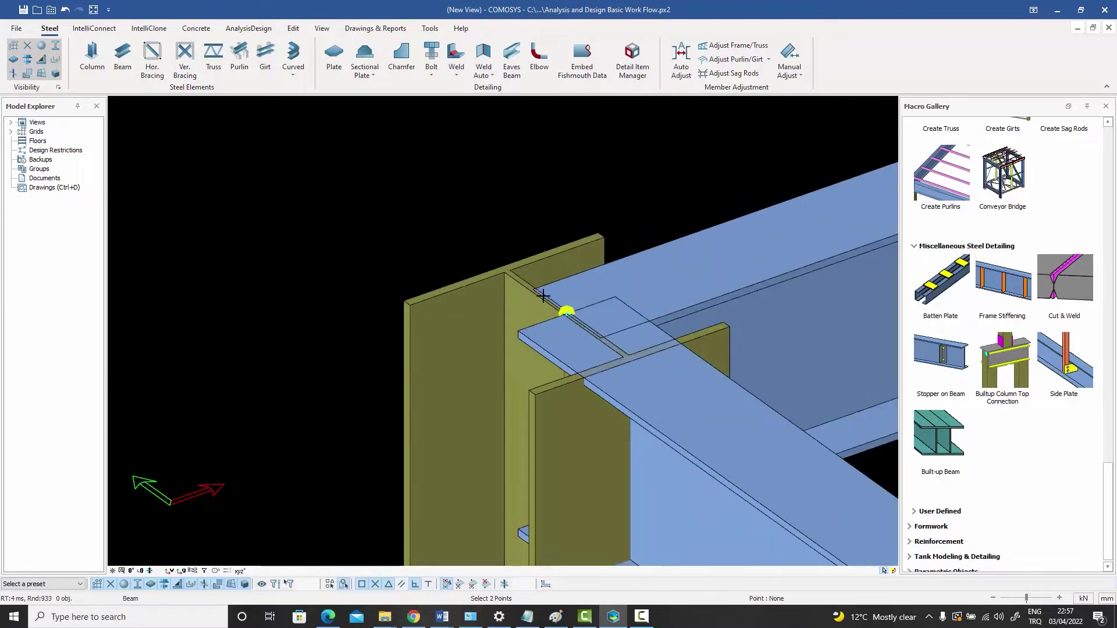
scroll(524, 294, down, 8)
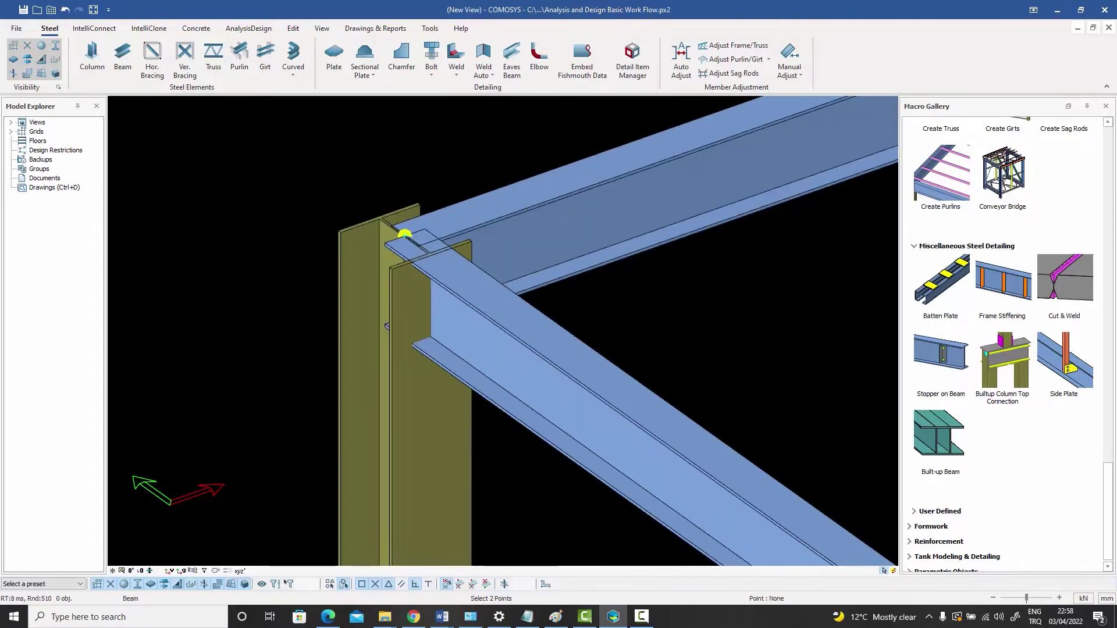
scroll(524, 326, down, 4)
scroll(524, 326, up, 3)
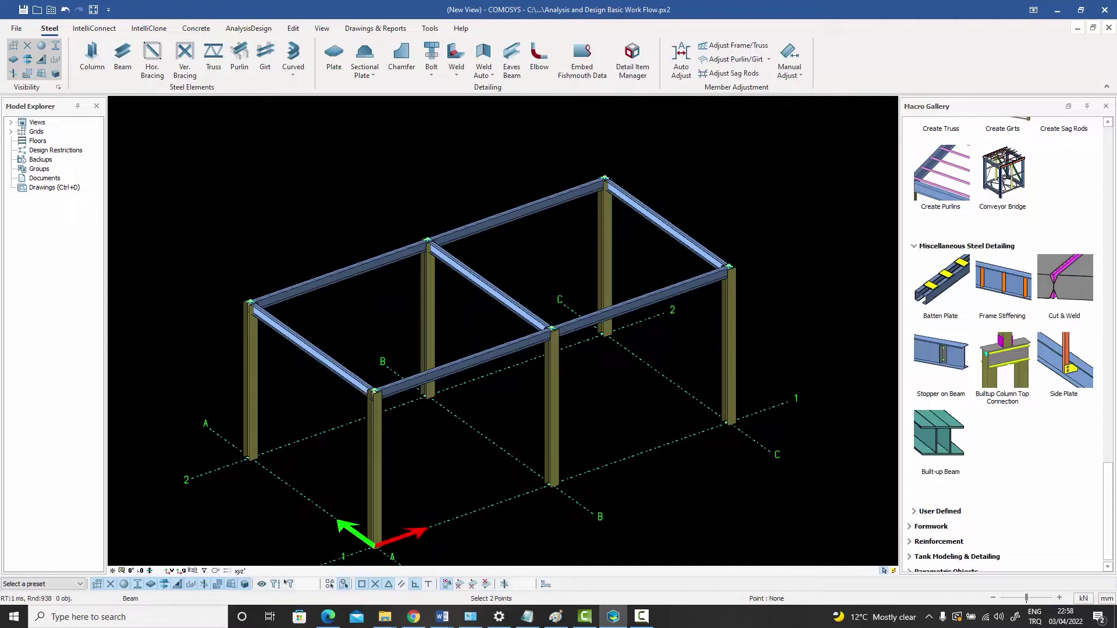
scroll(251, 304, up, 6)
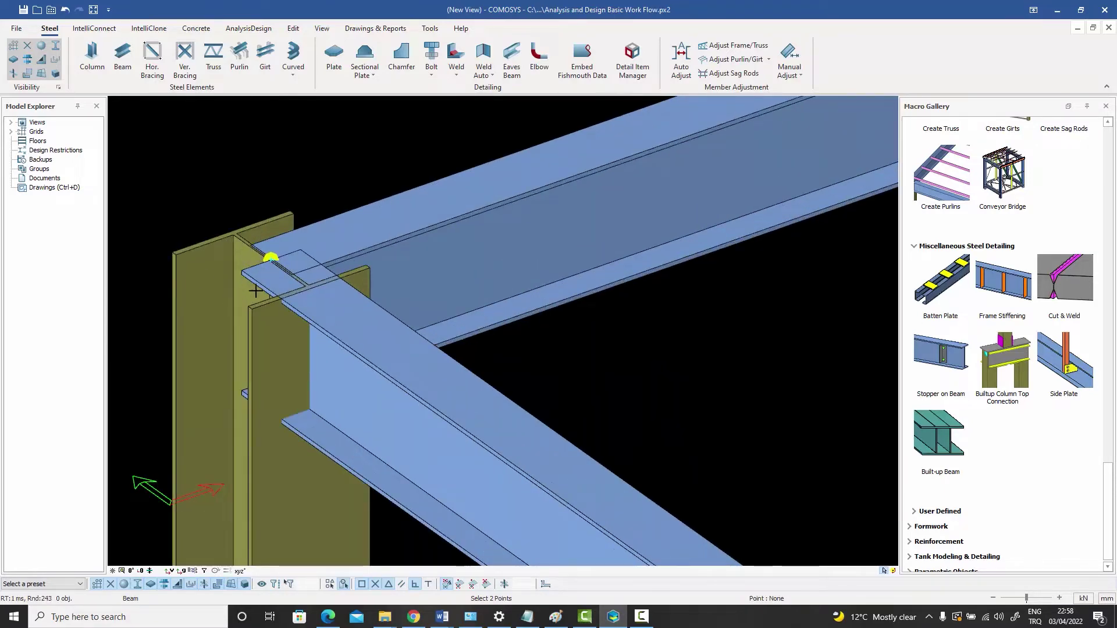
scroll(272, 241, down, 2)
scroll(272, 241, down, 5)
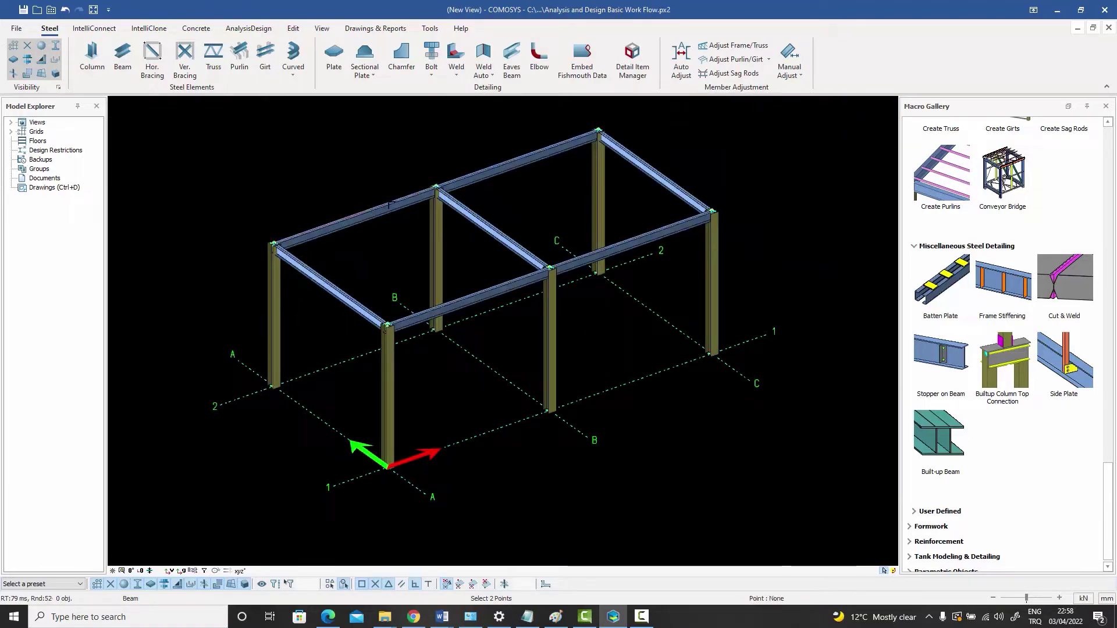
scroll(479, 164, up, 2)
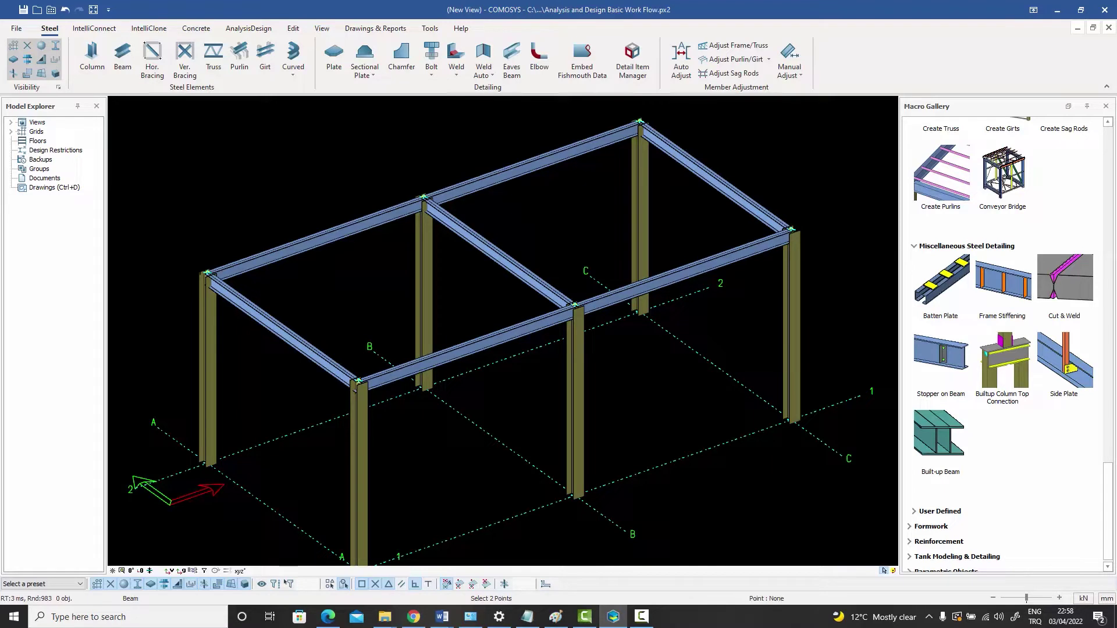
- Add a beam across the A–B bay from the front beam's midpoint to the back beam
right_click(253, 181)
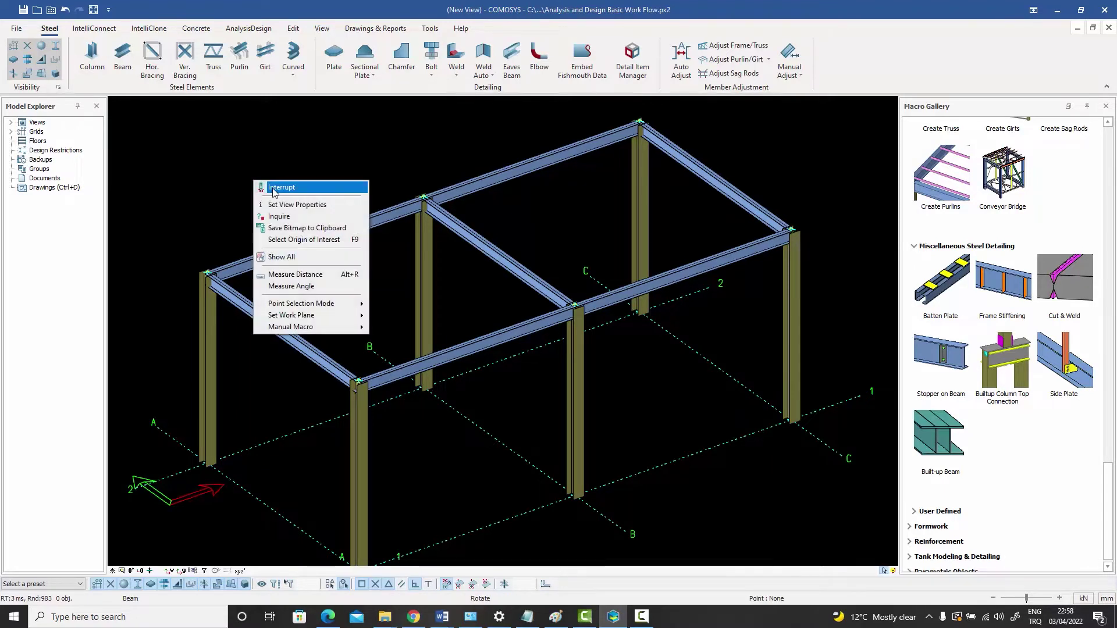
click(272, 187)
scroll(305, 234, down, 2)
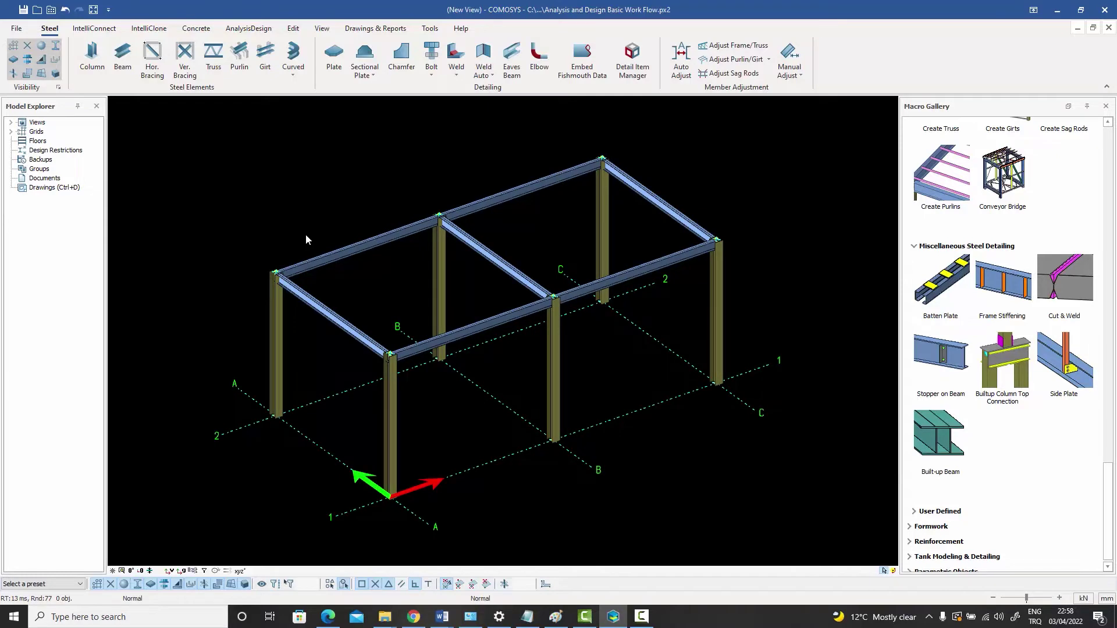
click(122, 60)
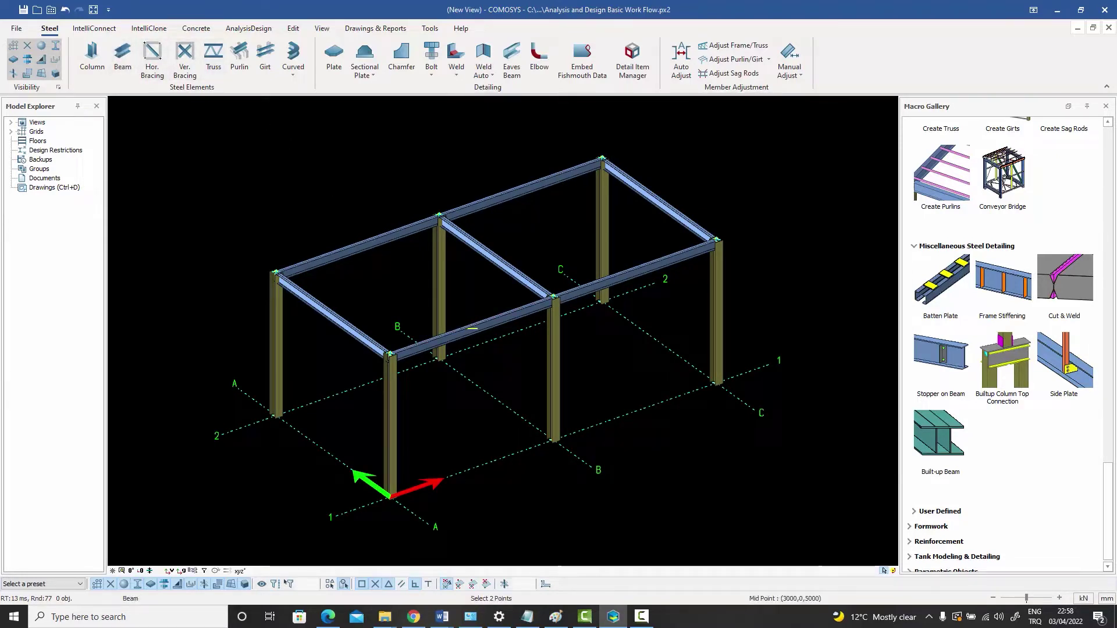
click(472, 326)
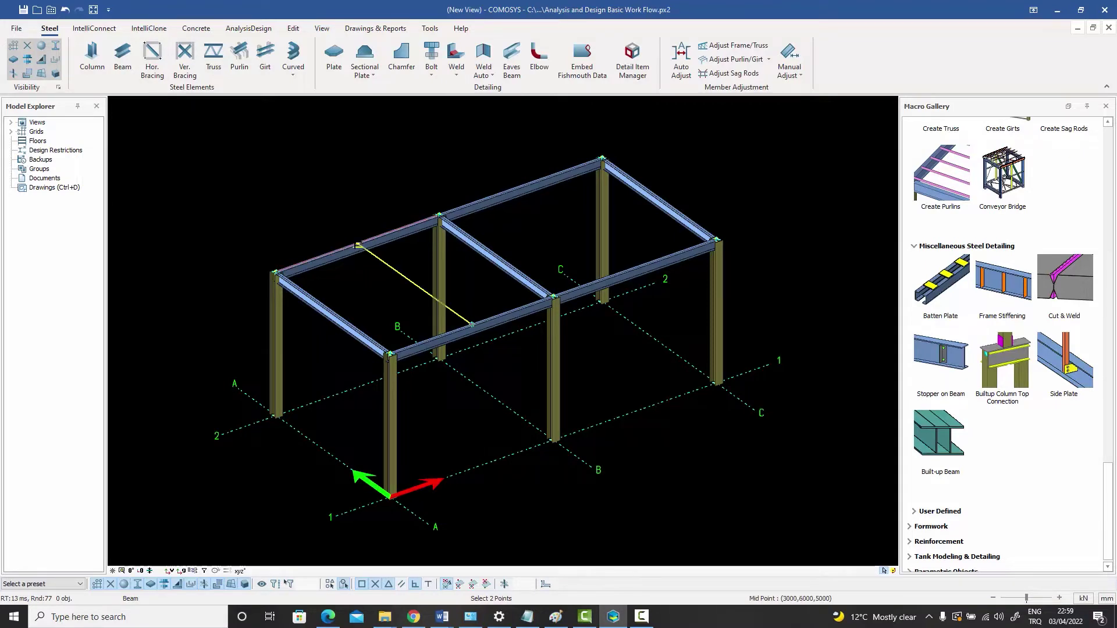
click(357, 245)
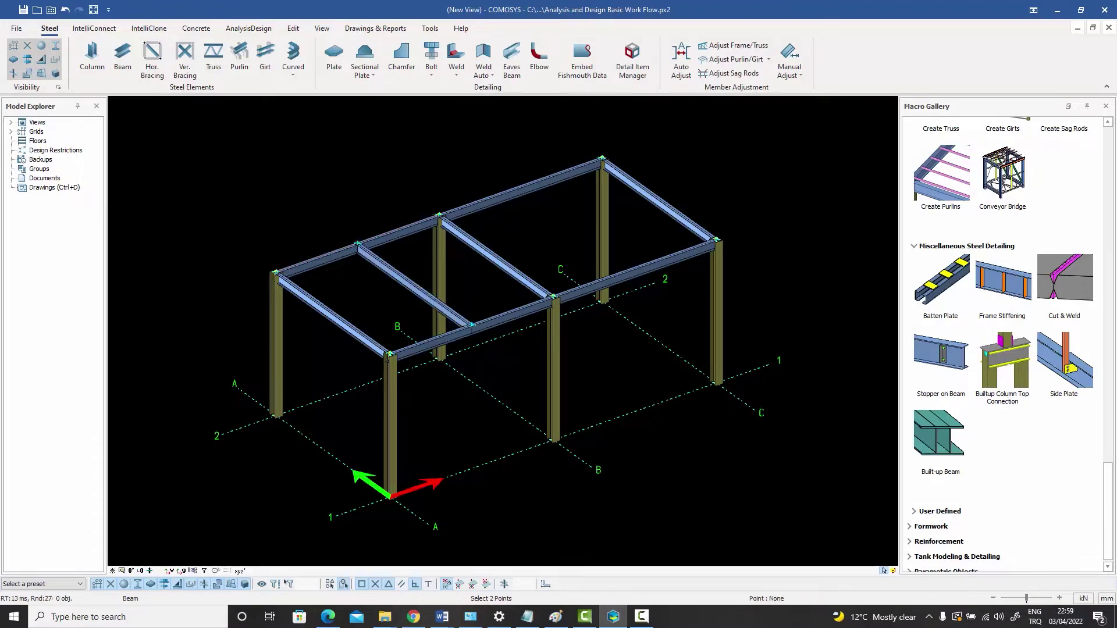
right_click(353, 189)
click(370, 193)
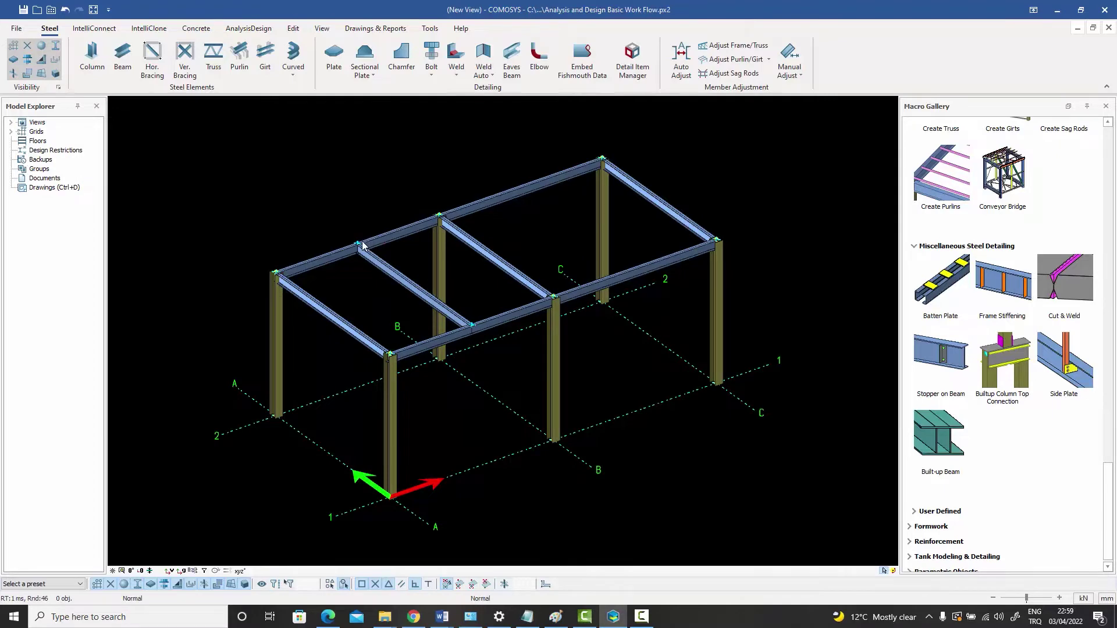
scroll(362, 241, up, 3)
scroll(360, 243, up, 2)
scroll(354, 249, up, 2)
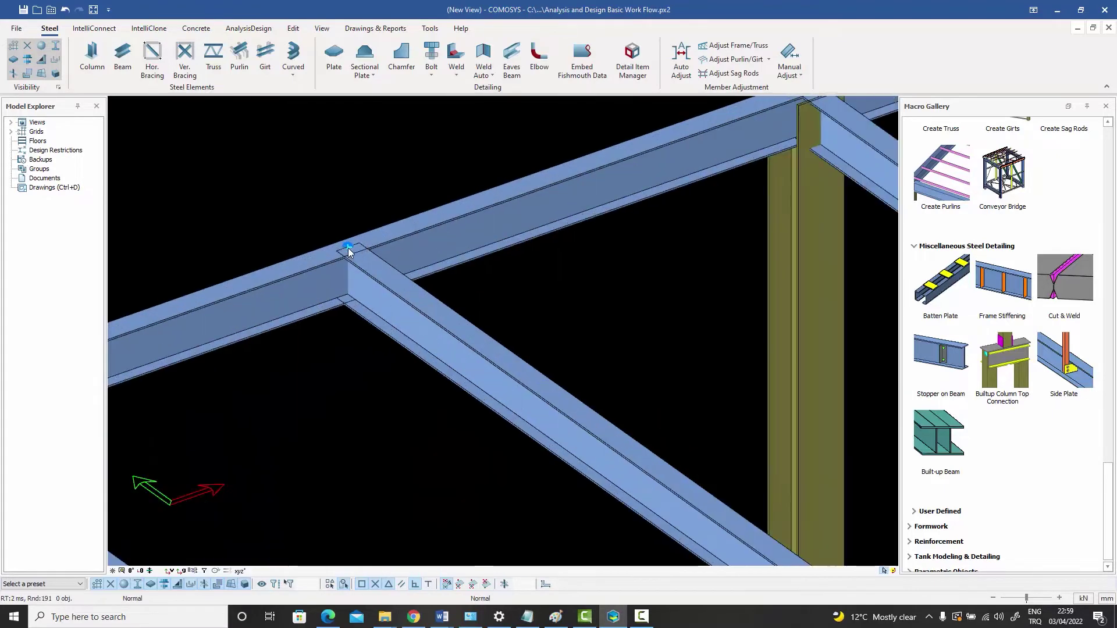
scroll(455, 238, down, 3)
scroll(474, 230, up, 2)
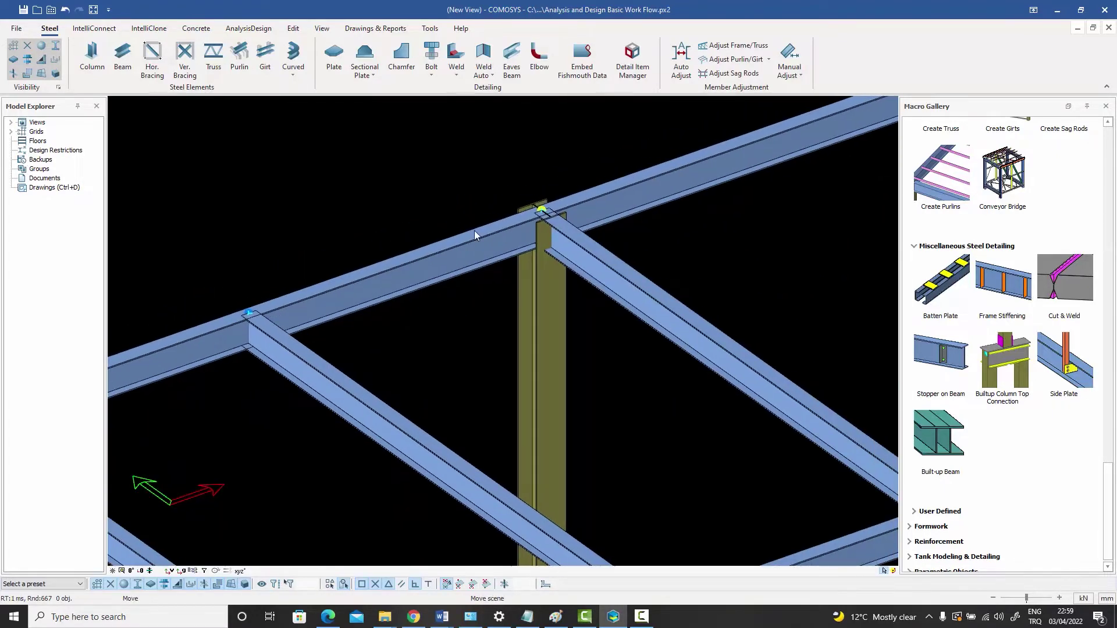
scroll(540, 215, up, 2)
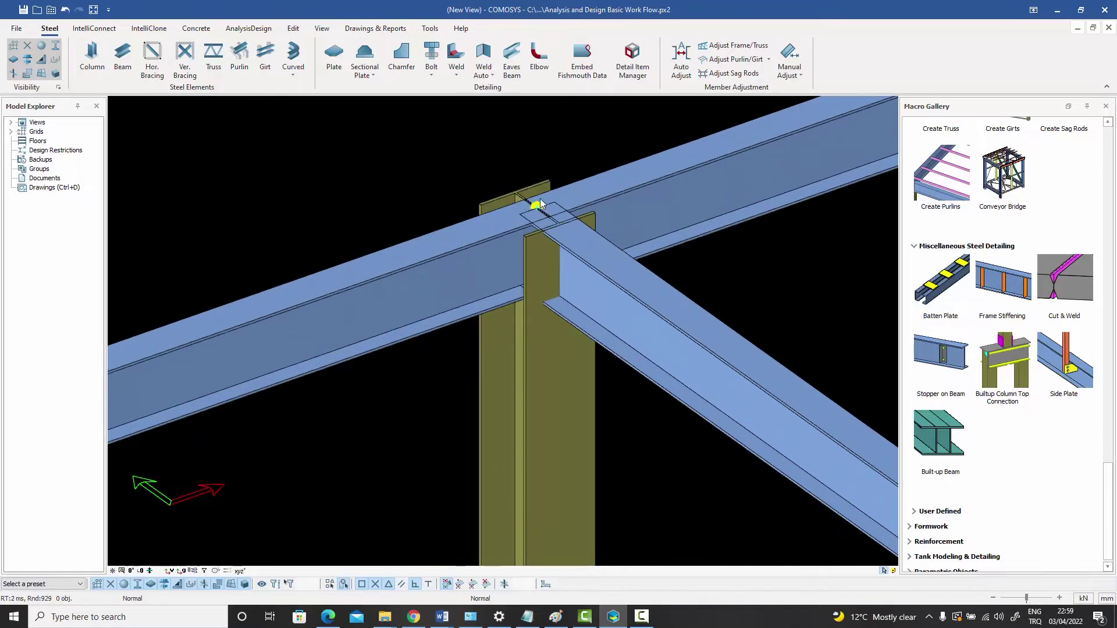
scroll(544, 206, down, 5)
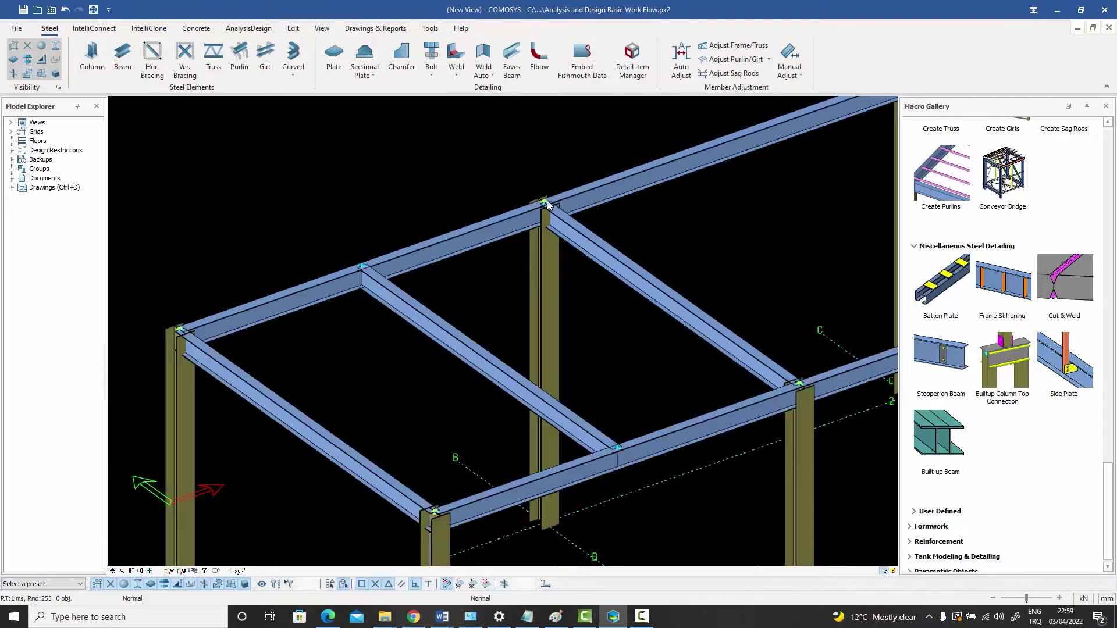
scroll(397, 256, up, 5)
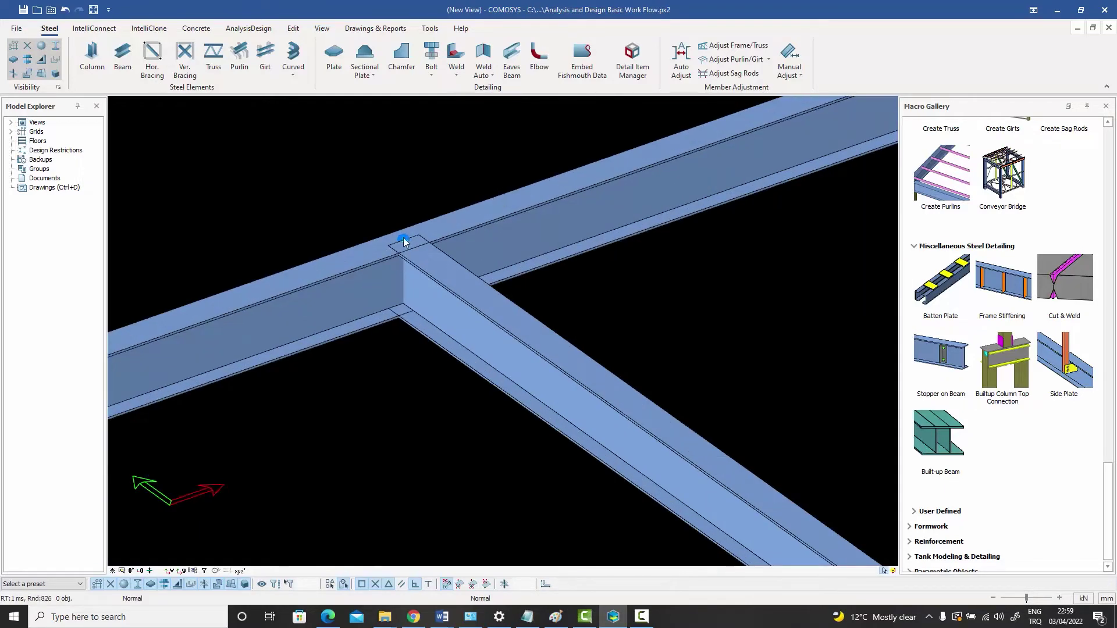
scroll(403, 237, down, 5)
middle_drag(404, 237, 422, 227)
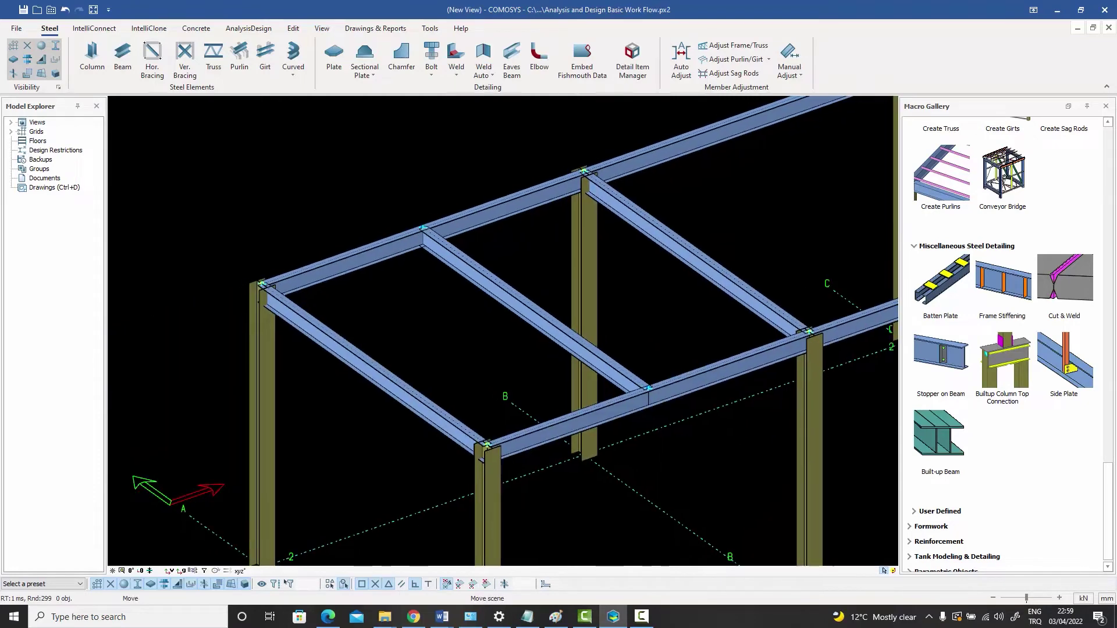
scroll(261, 279, up, 5)
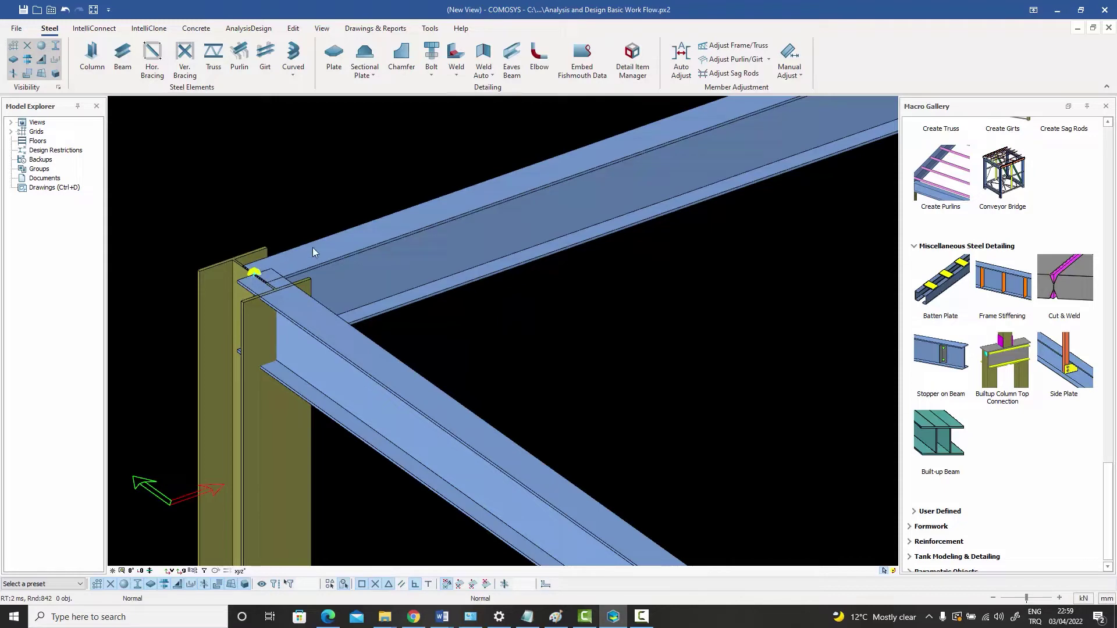
click(409, 223)
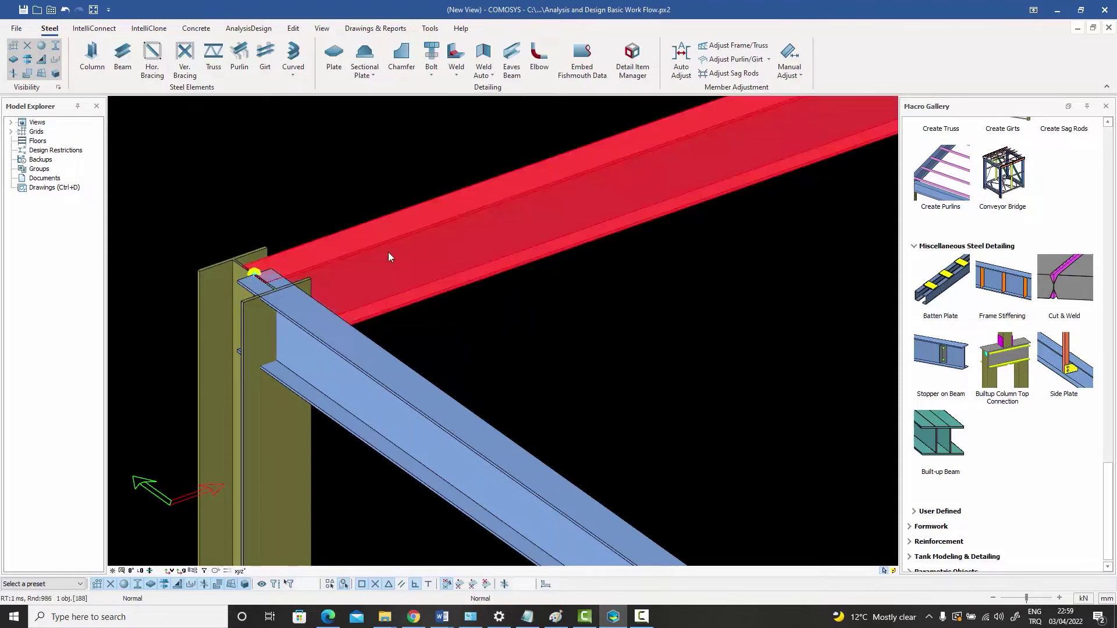
click(356, 363)
click(253, 356)
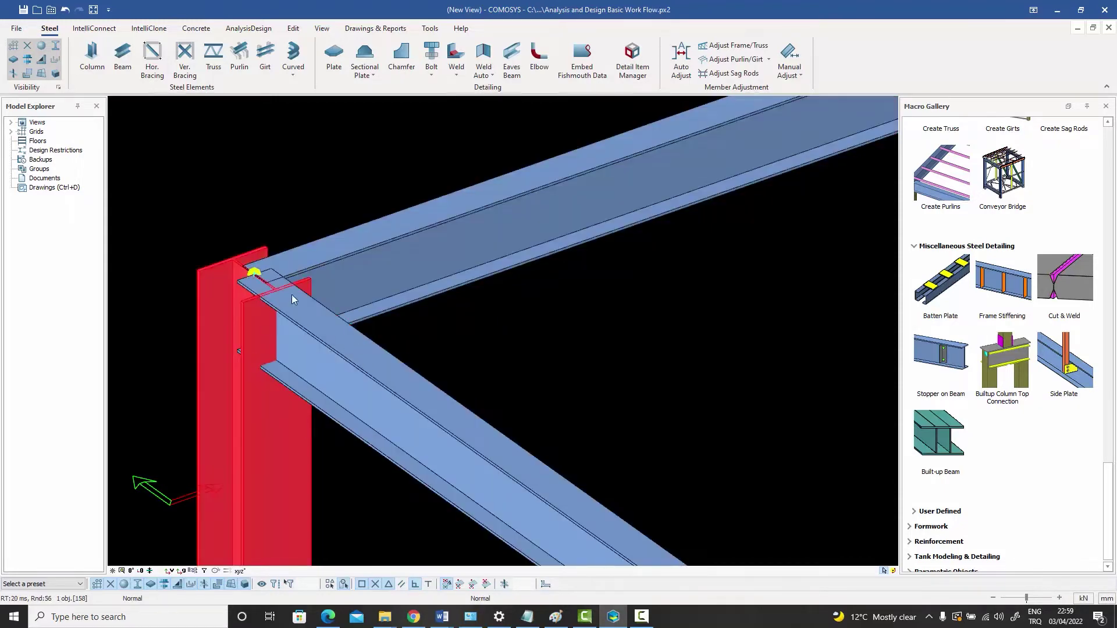
click(284, 170)
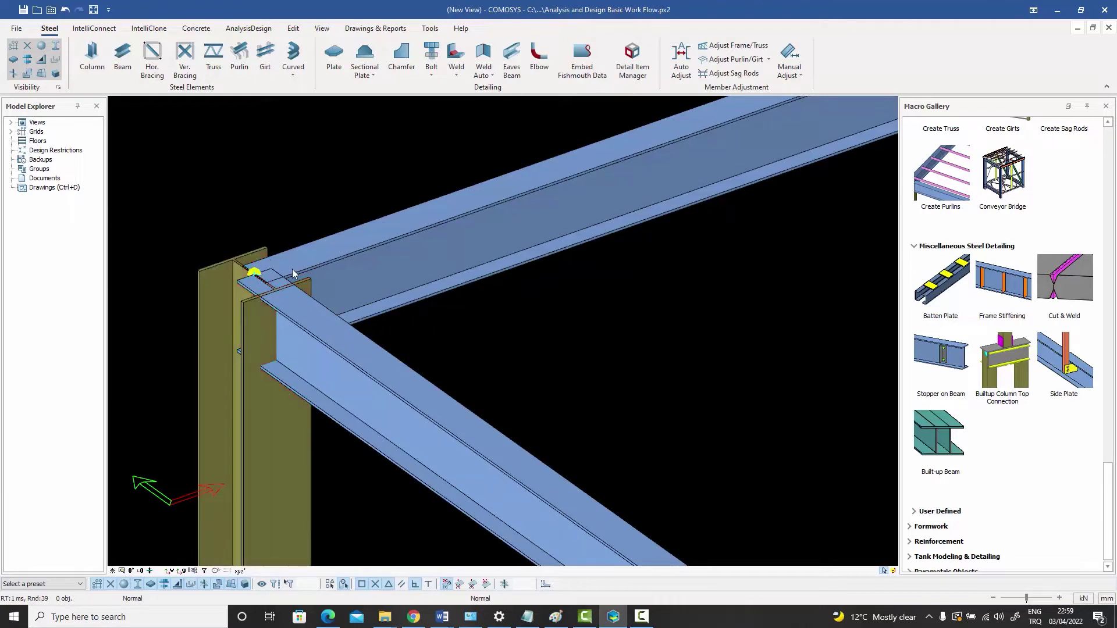
double_click(253, 275)
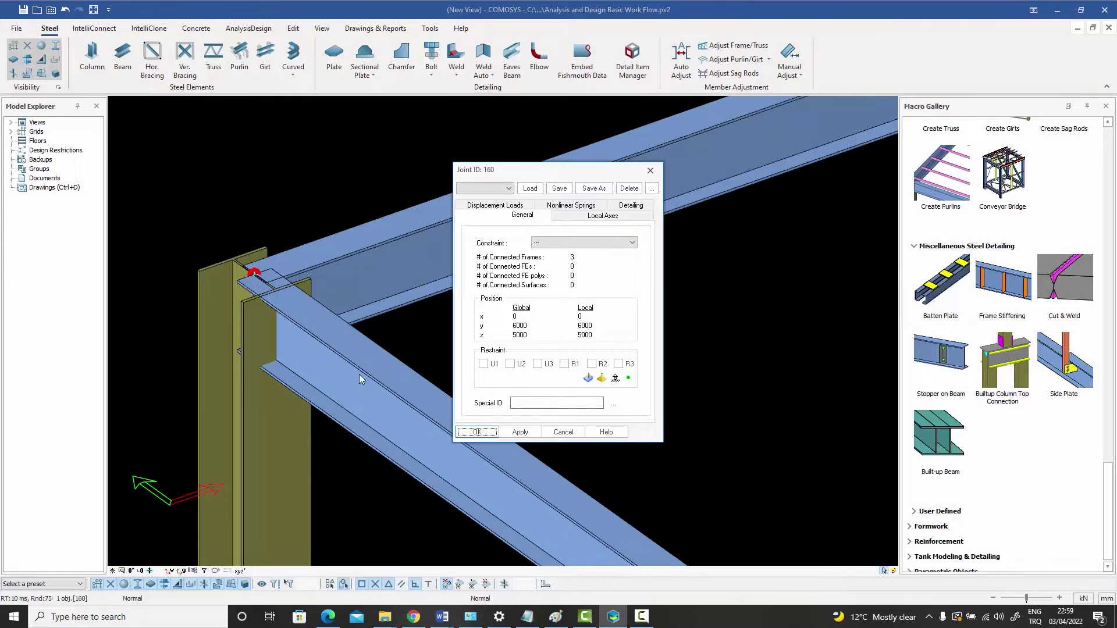
click(651, 170)
scroll(542, 326, down, 5)
scroll(497, 292, up, 8)
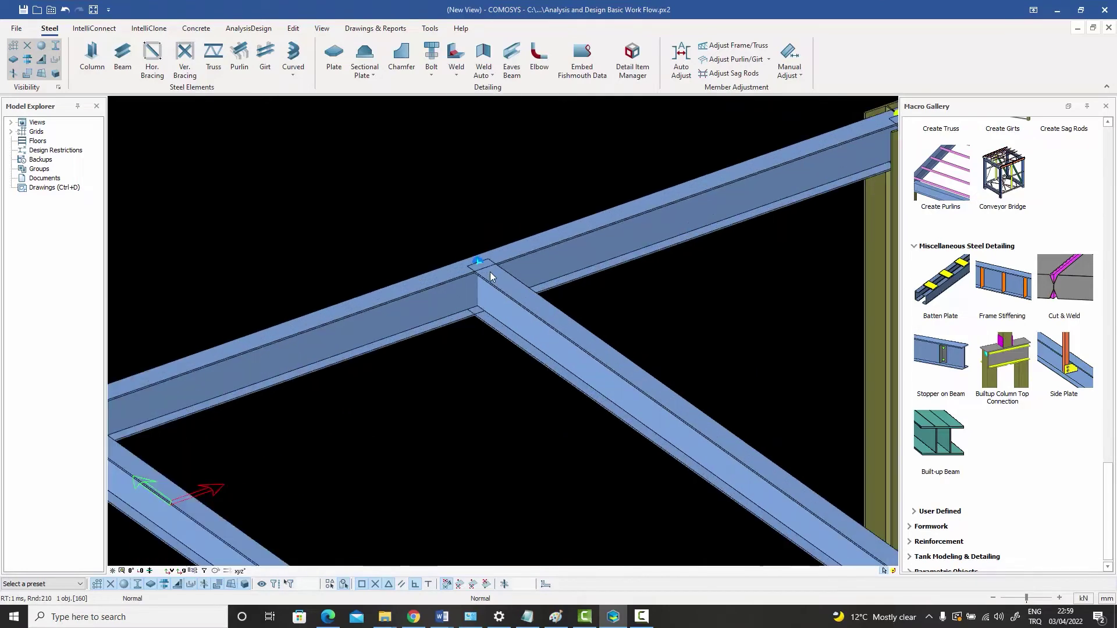
scroll(490, 271, up, 1)
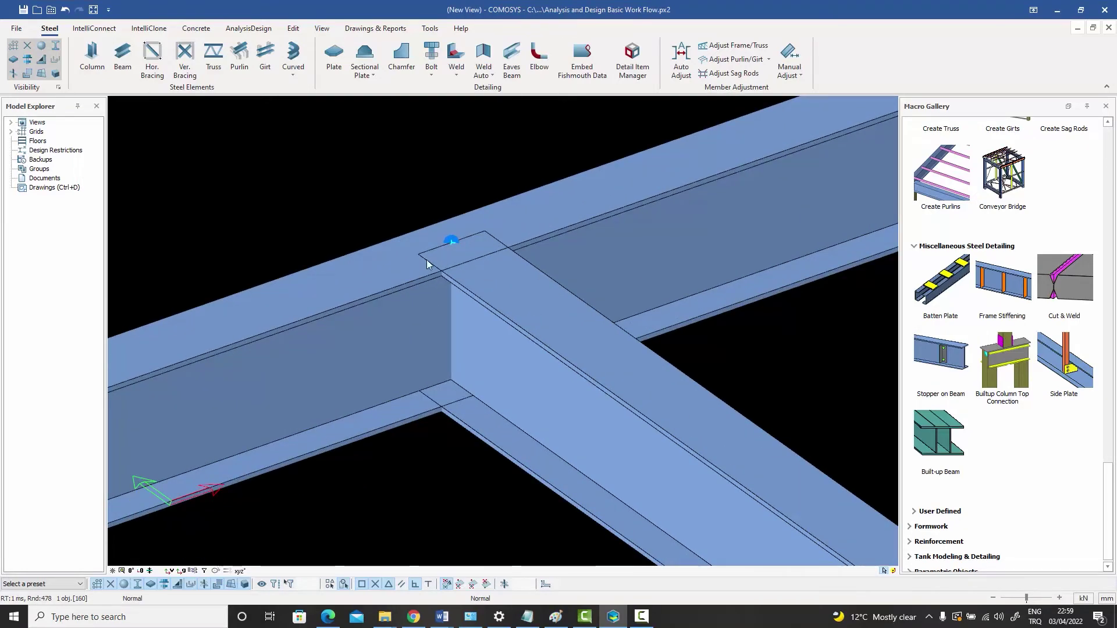
click(353, 282)
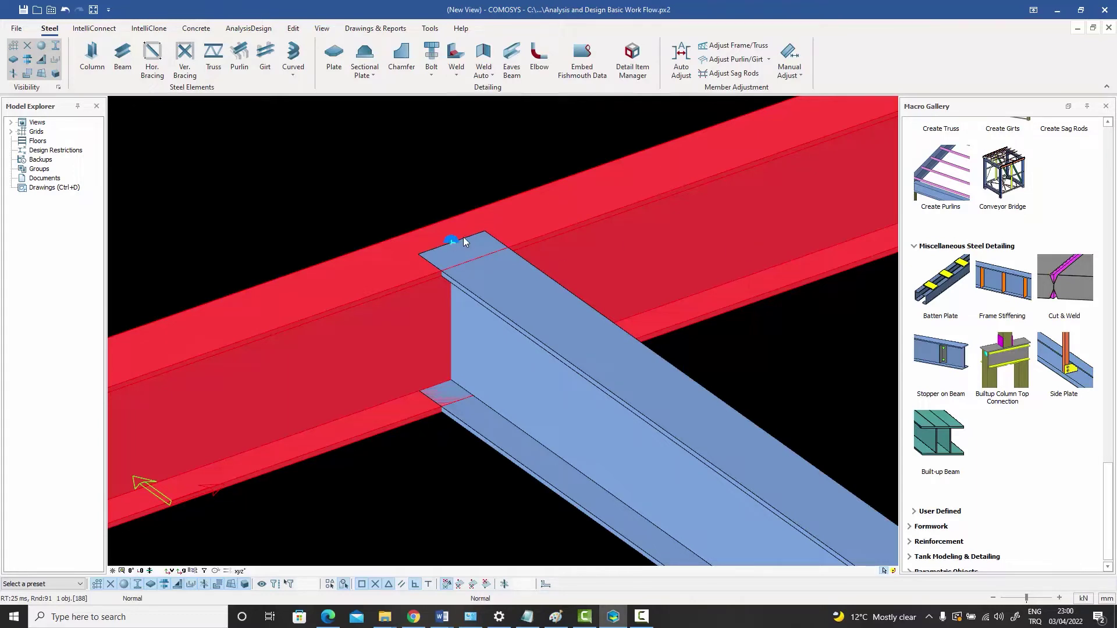
click(399, 177)
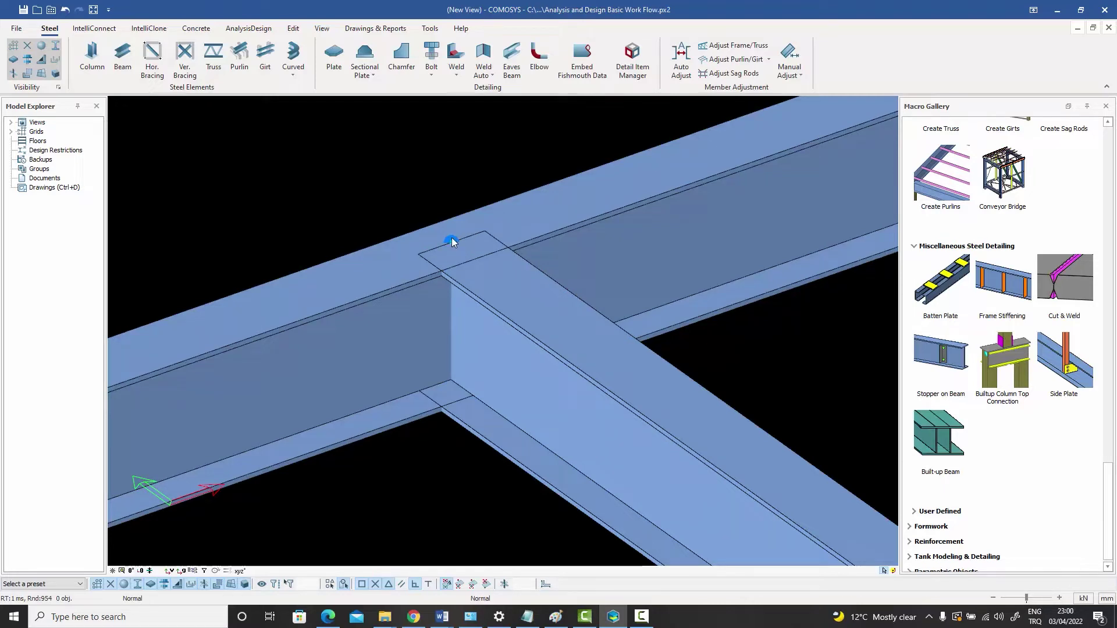
double_click(453, 242)
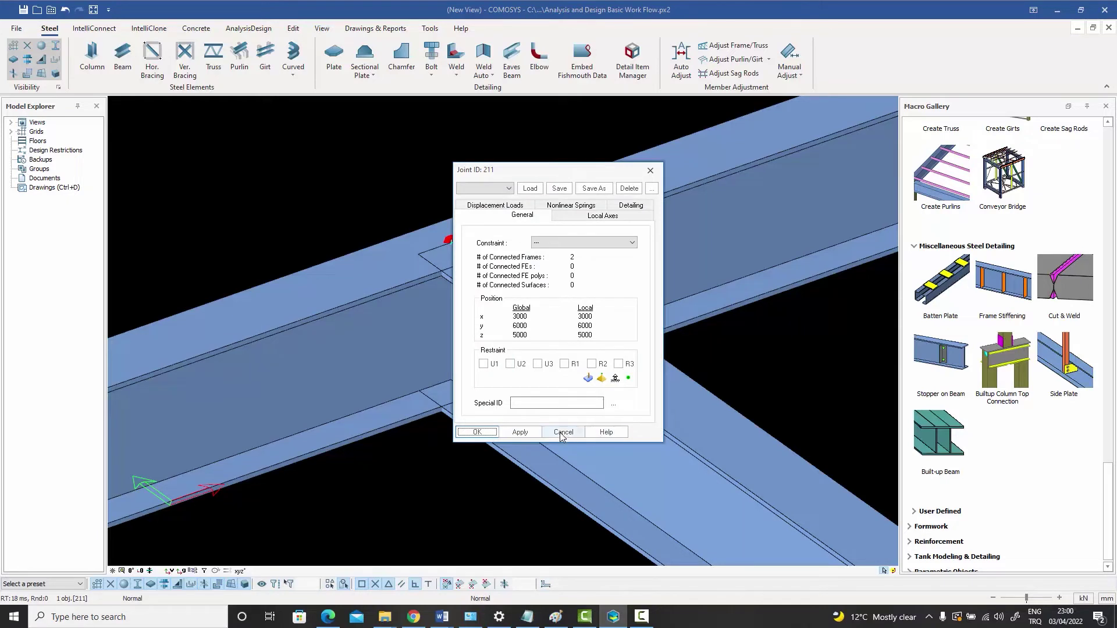
drag(541, 173, 663, 169)
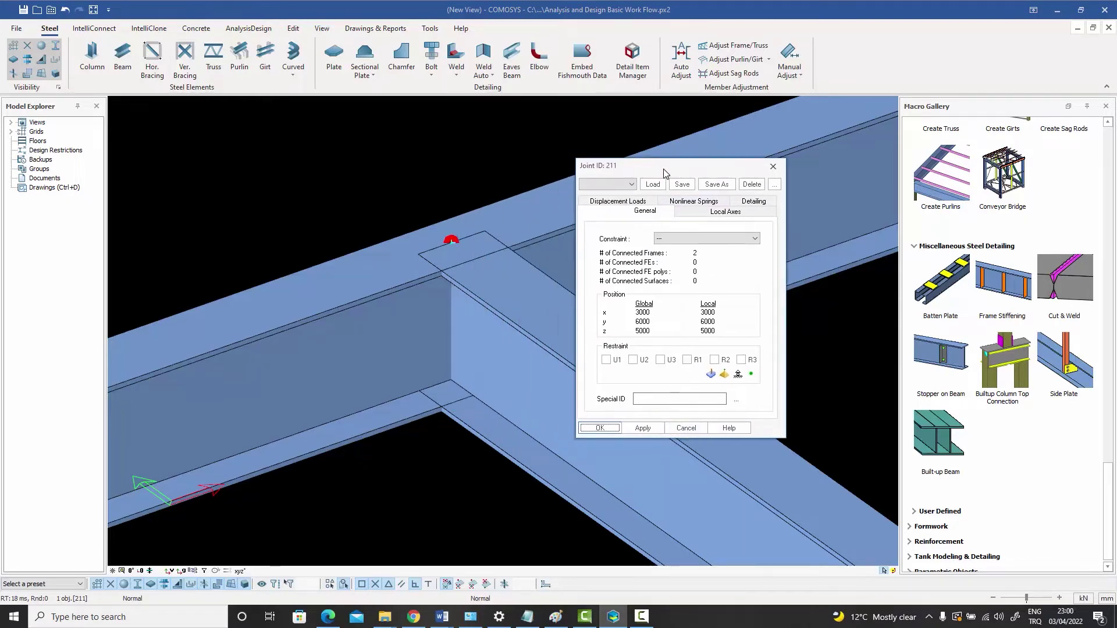
click(686, 428)
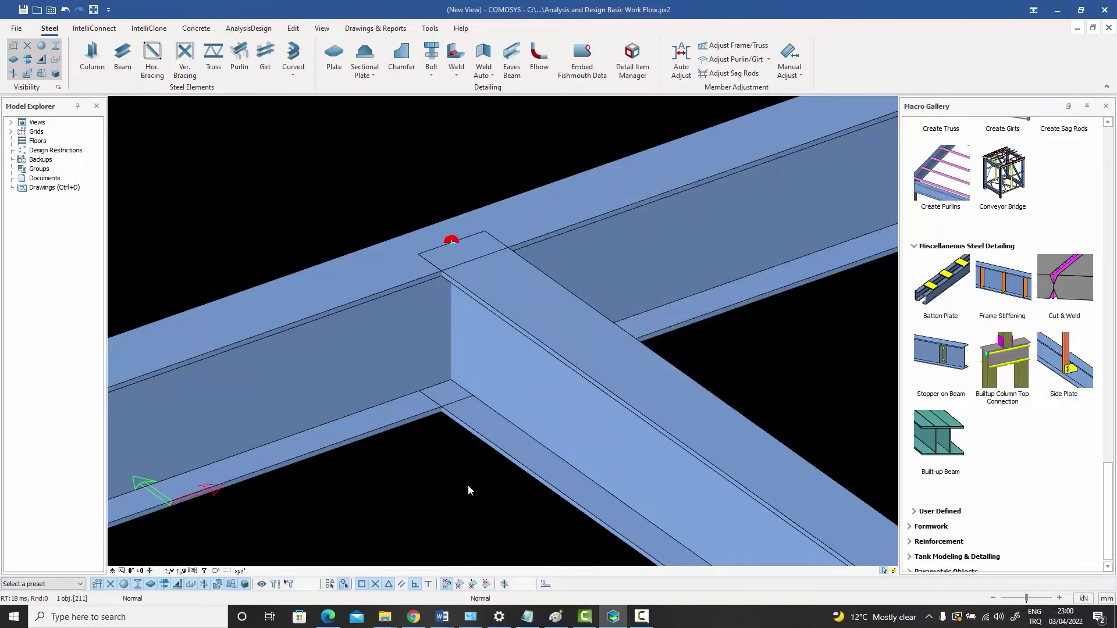
scroll(439, 357, down, 5)
- Switch the frame to single-line stick display with W and look along the roof nodes
drag(445, 486, 394, 236)
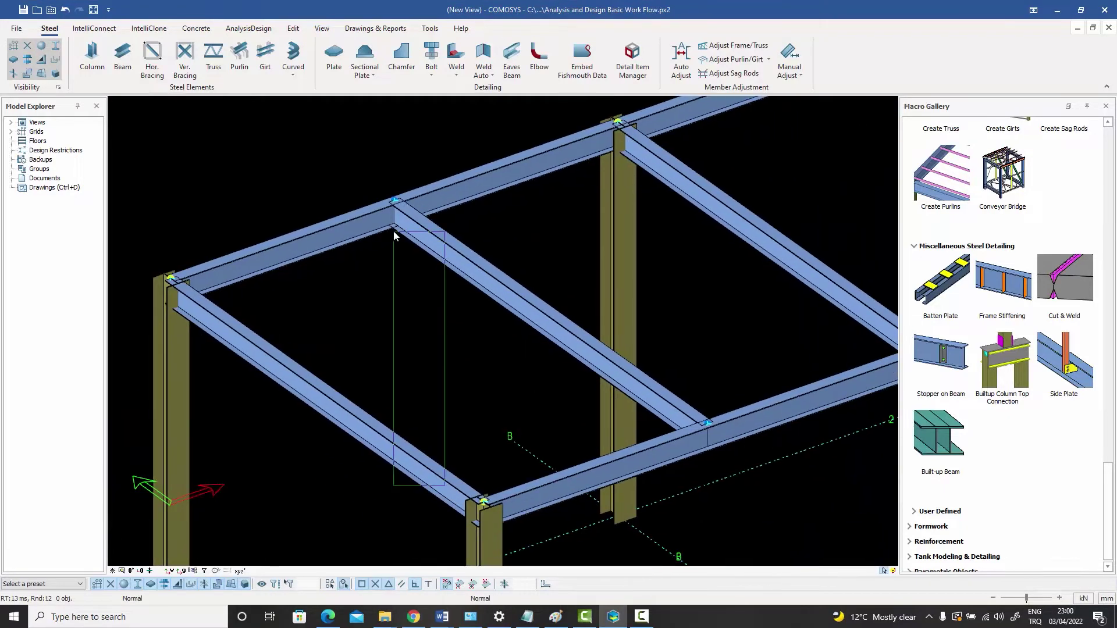
right_drag(397, 265, 397, 266)
click(414, 273)
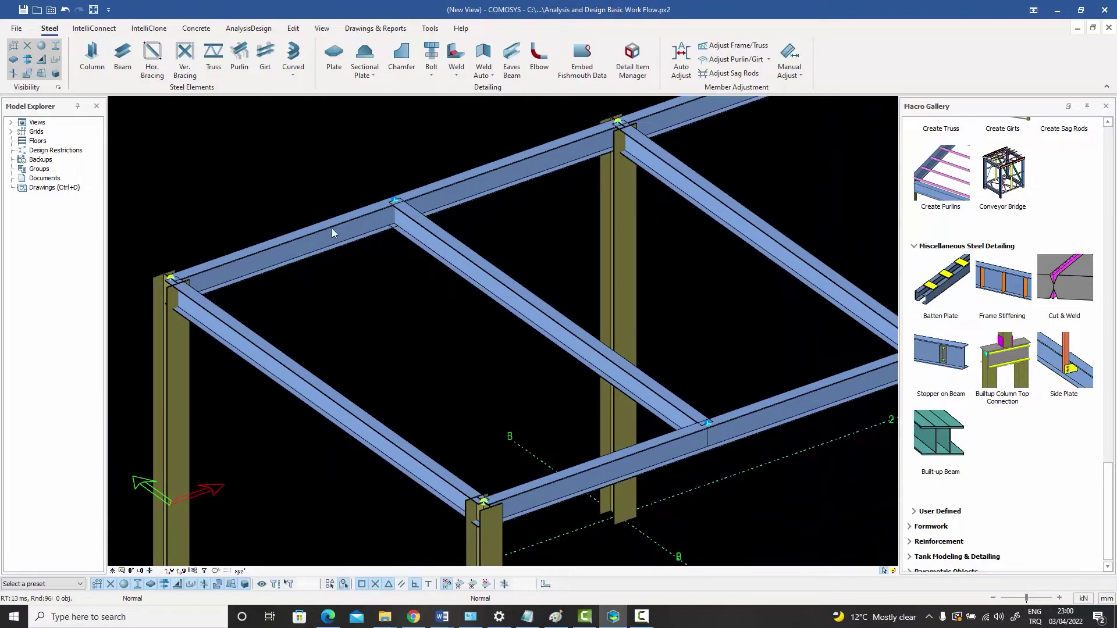
scroll(552, 235, down, 5)
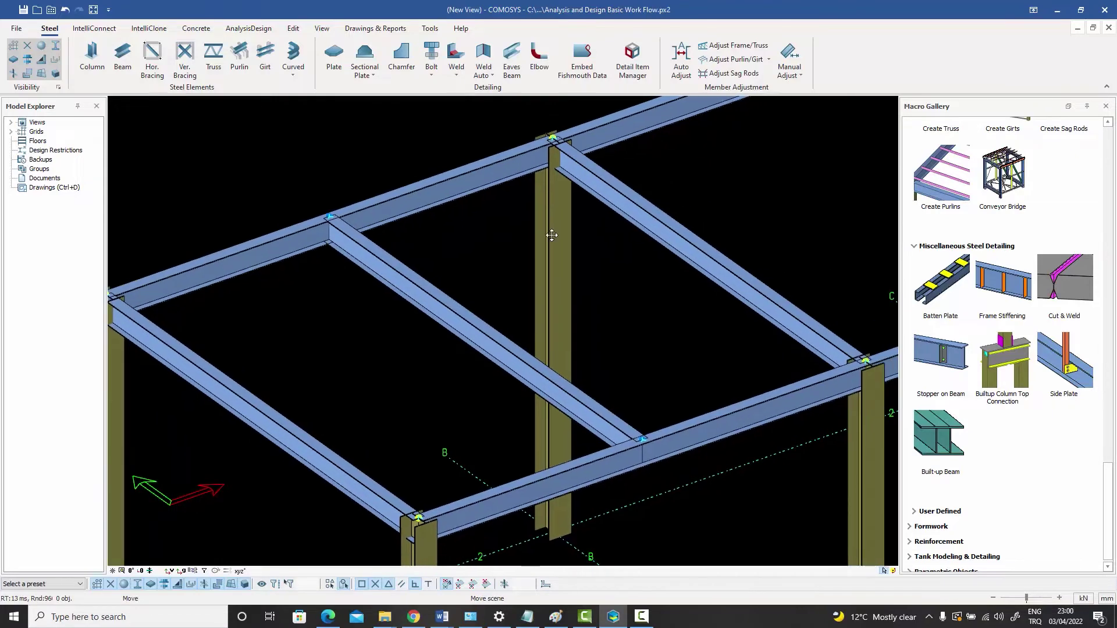
scroll(549, 236, down, 2)
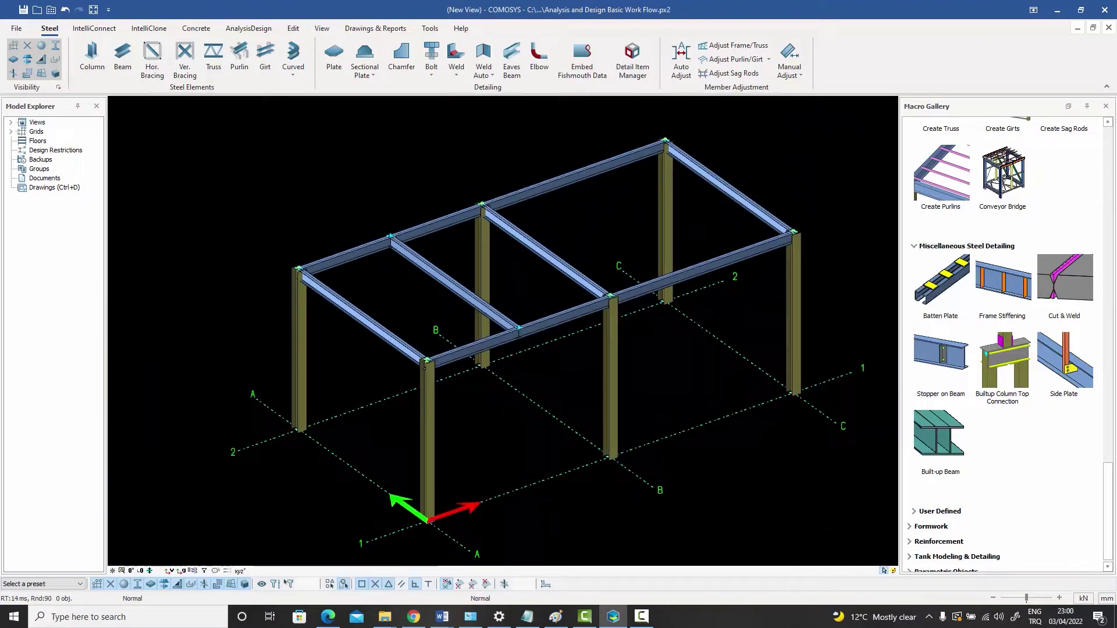
key(w)
key(w)
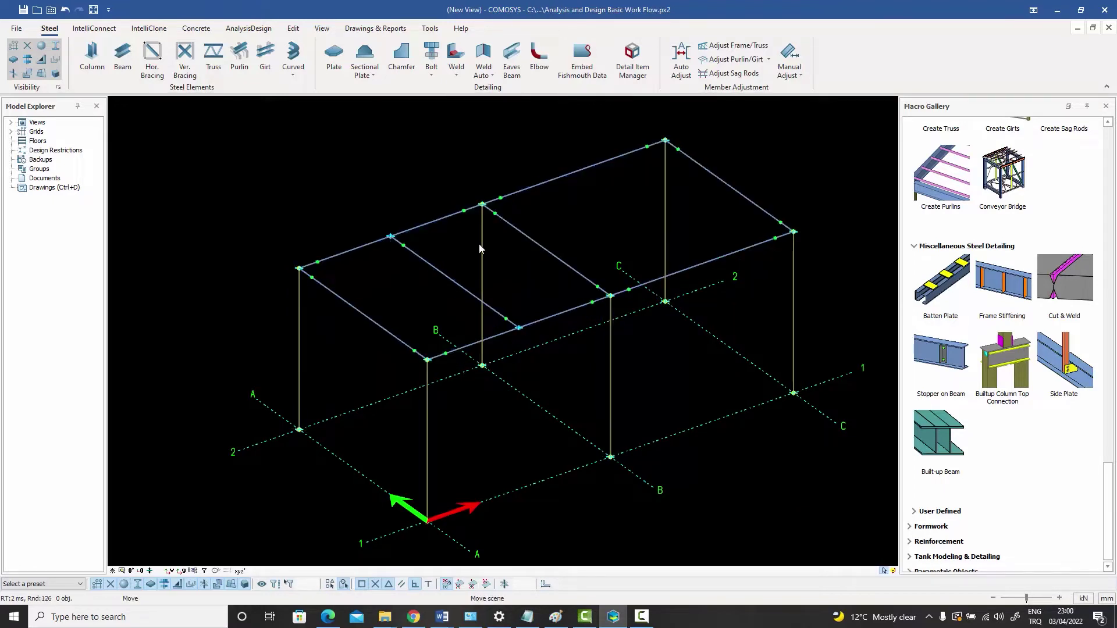
middle_drag(479, 243, 473, 254)
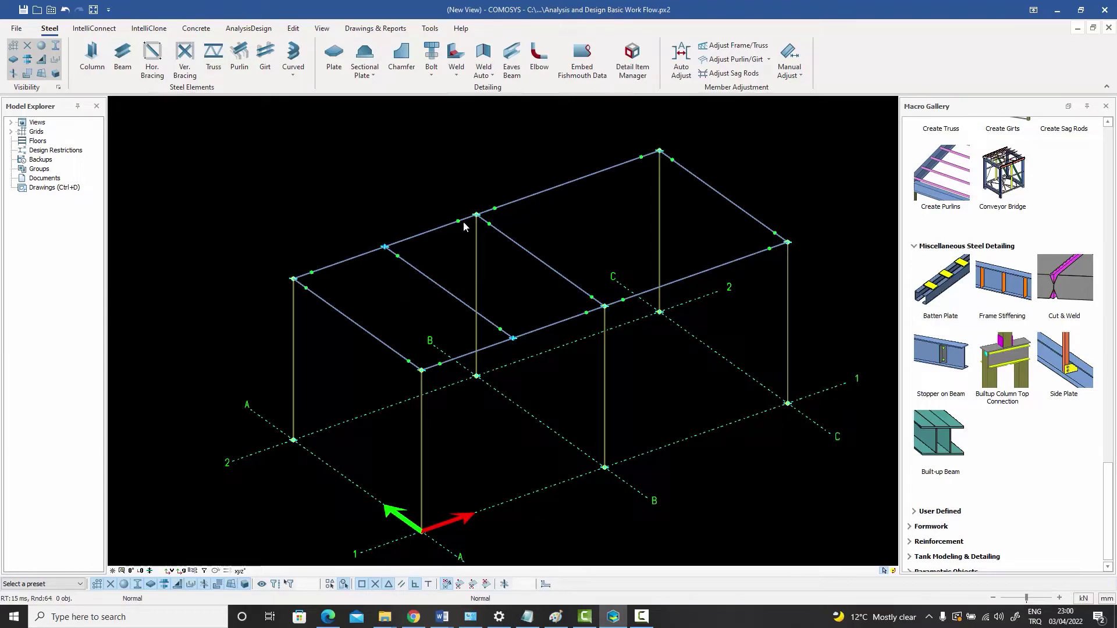
scroll(410, 263, up, 5)
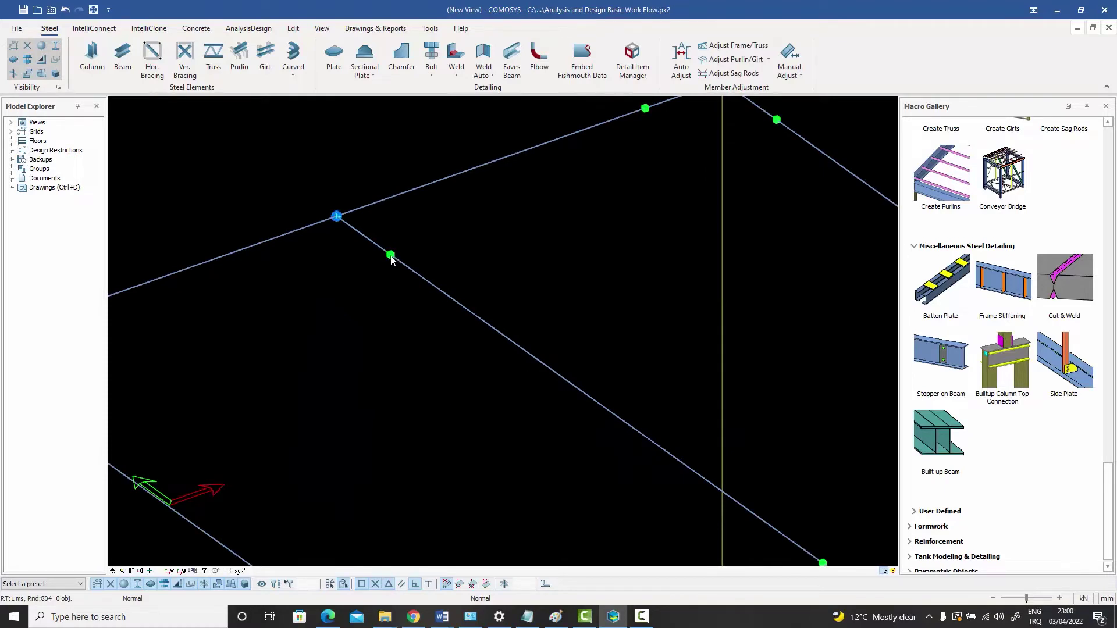
middle_drag(662, 116, 562, 186)
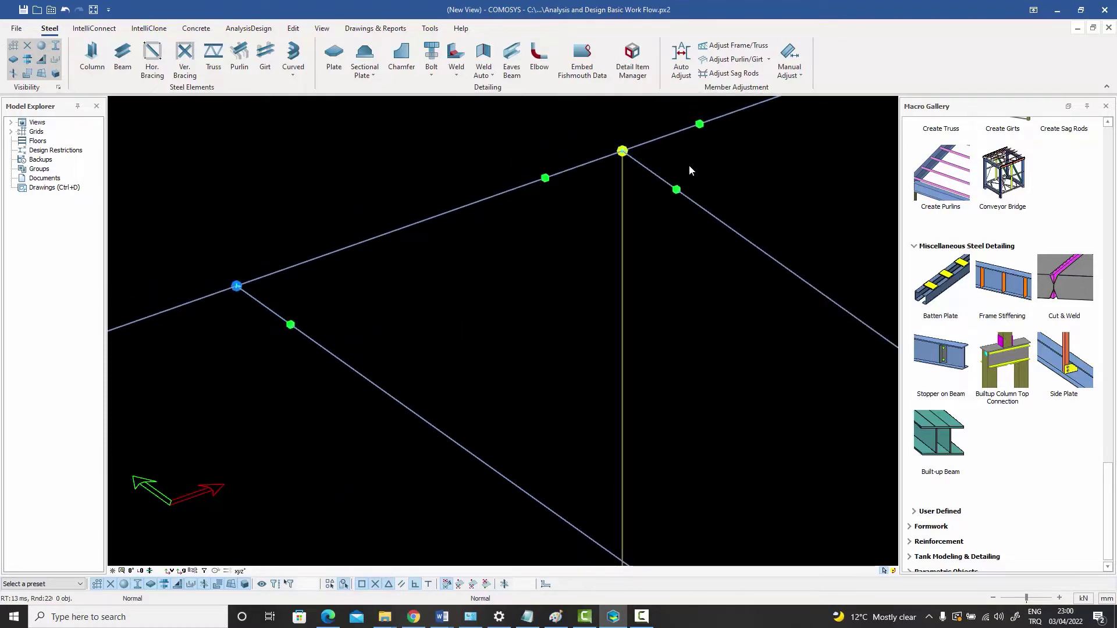
scroll(633, 200, down, 6)
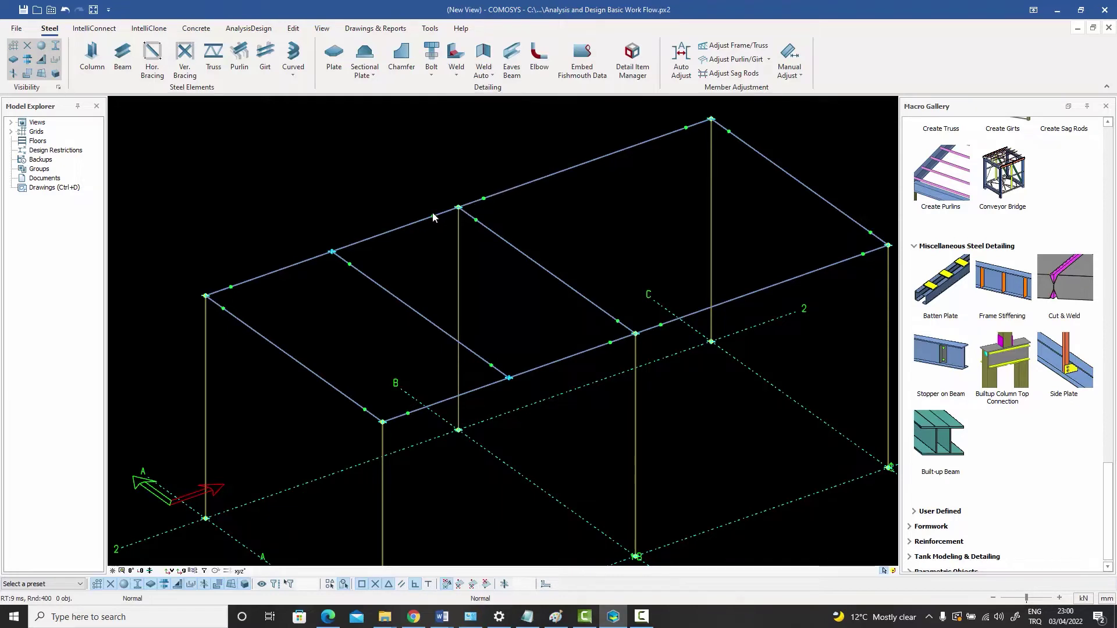
click(411, 228)
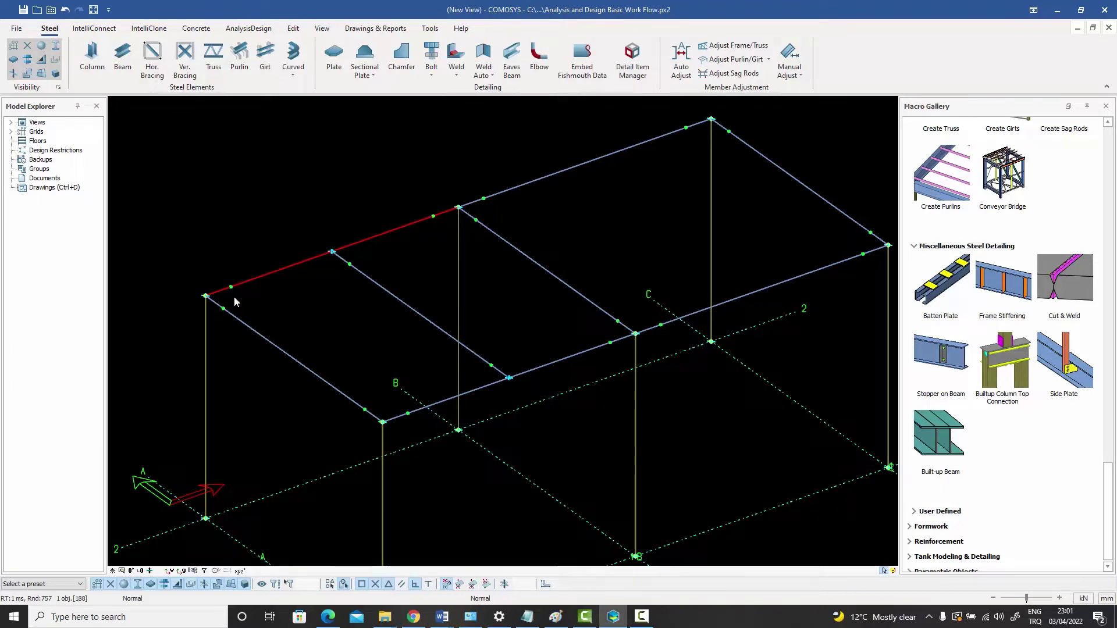
double_click(403, 229)
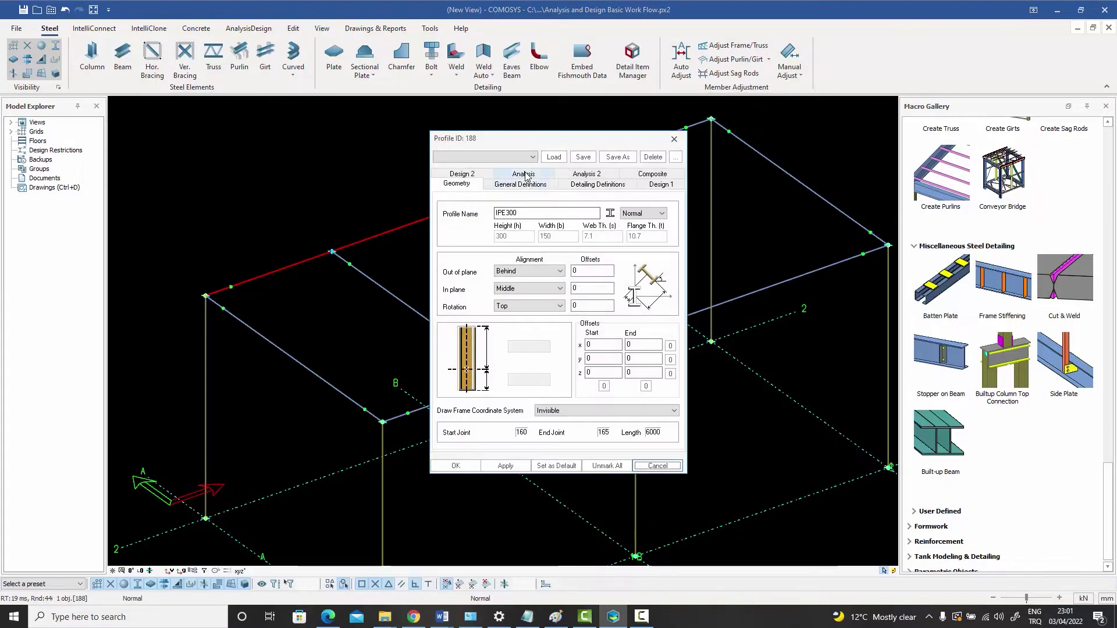
click(524, 174)
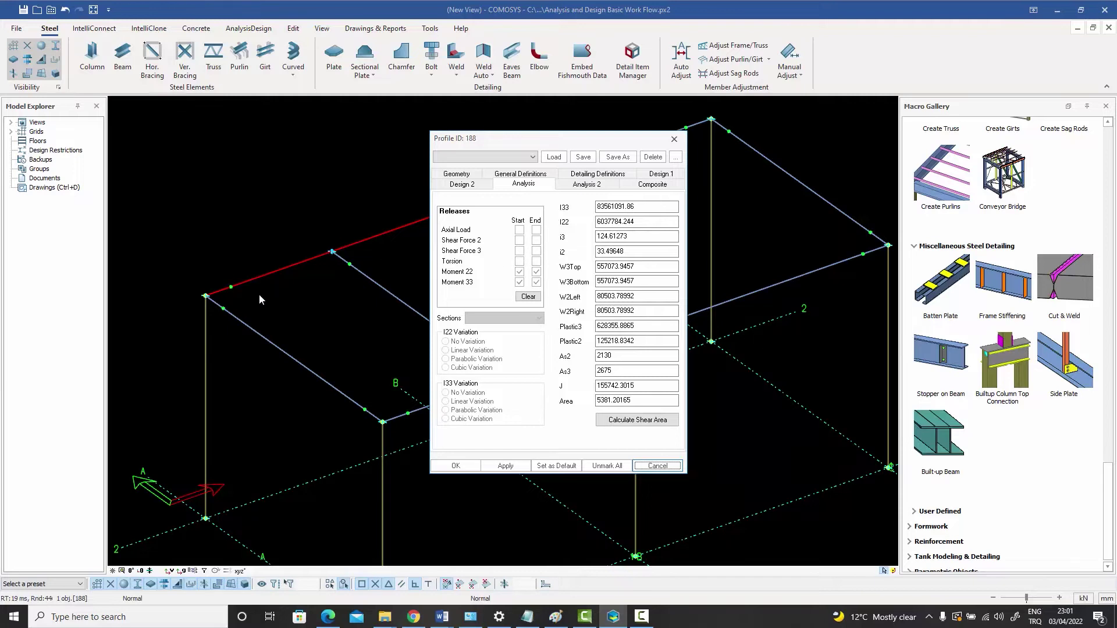
click(648, 467)
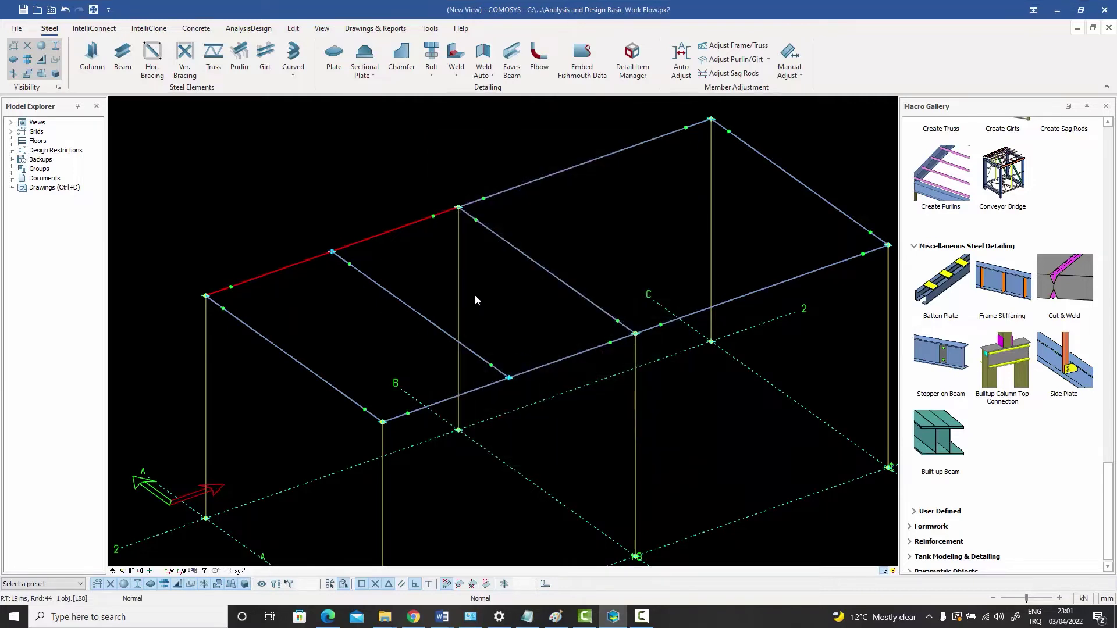
click(485, 288)
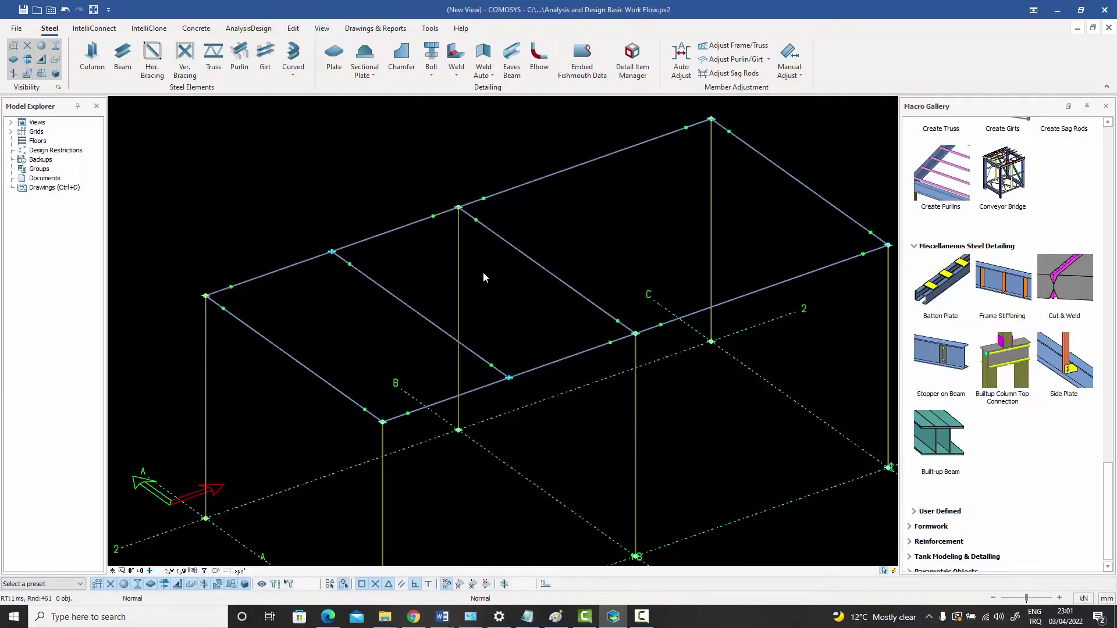
click(406, 228)
click(390, 298)
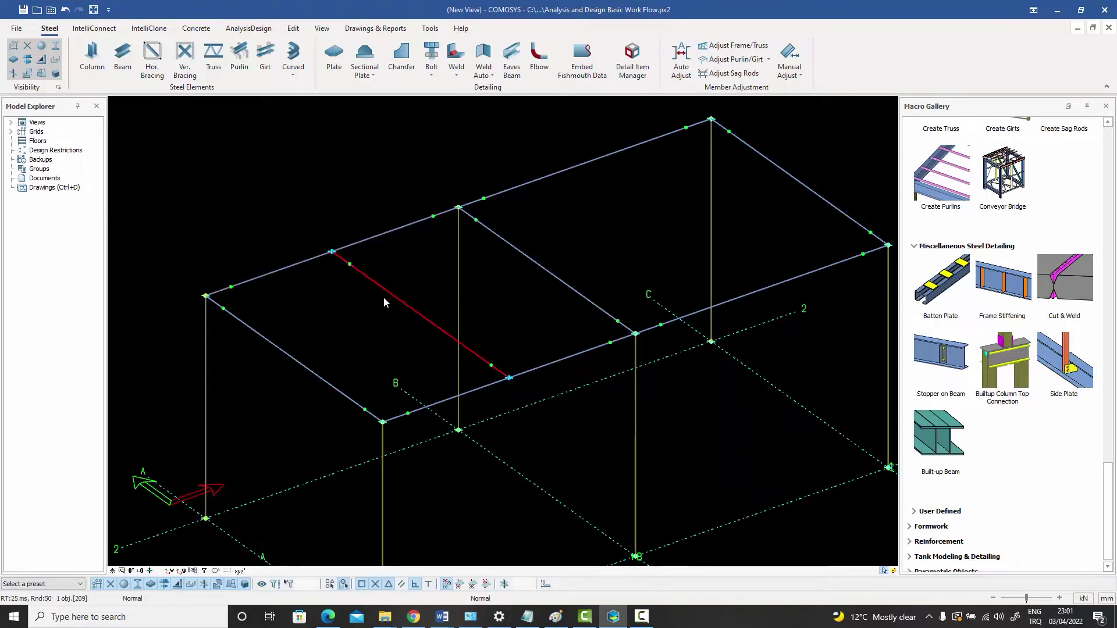
click(204, 370)
click(229, 364)
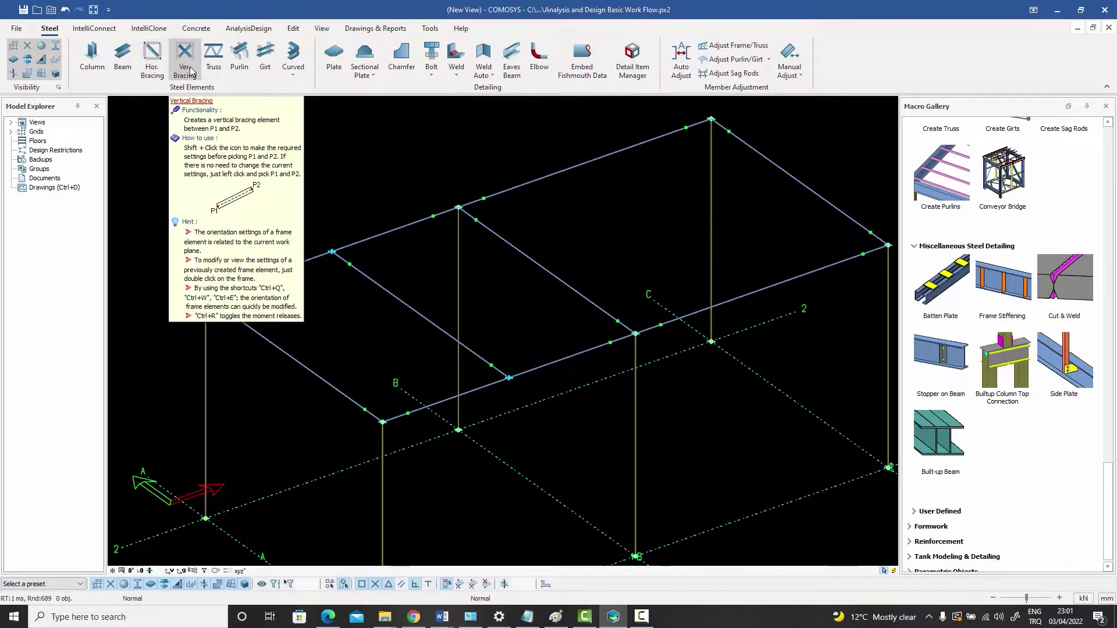
double_click(406, 228)
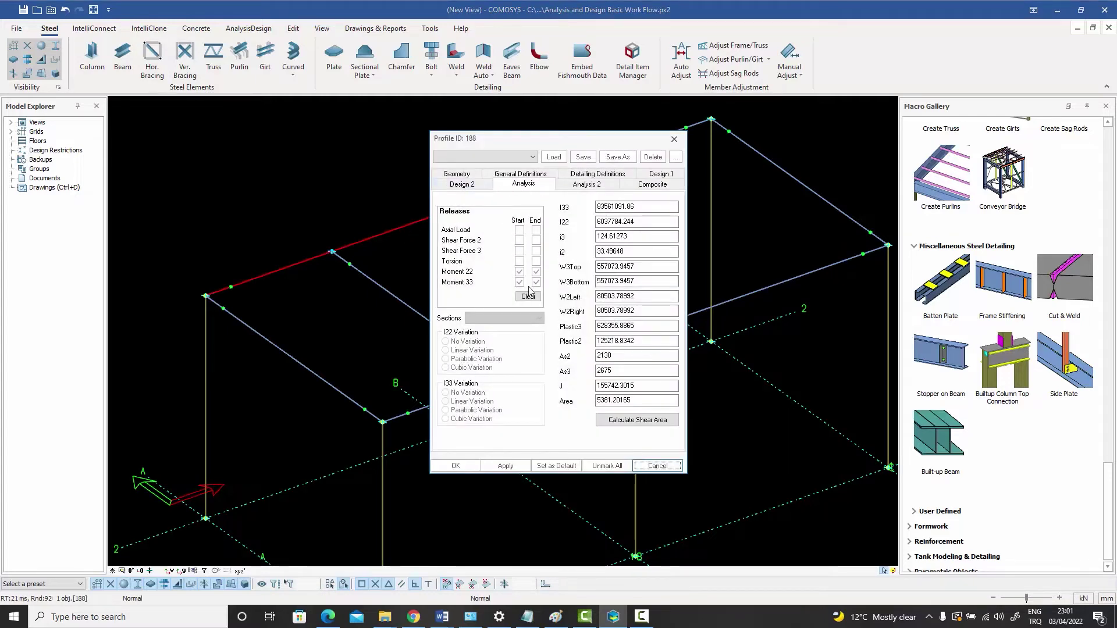
click(662, 467)
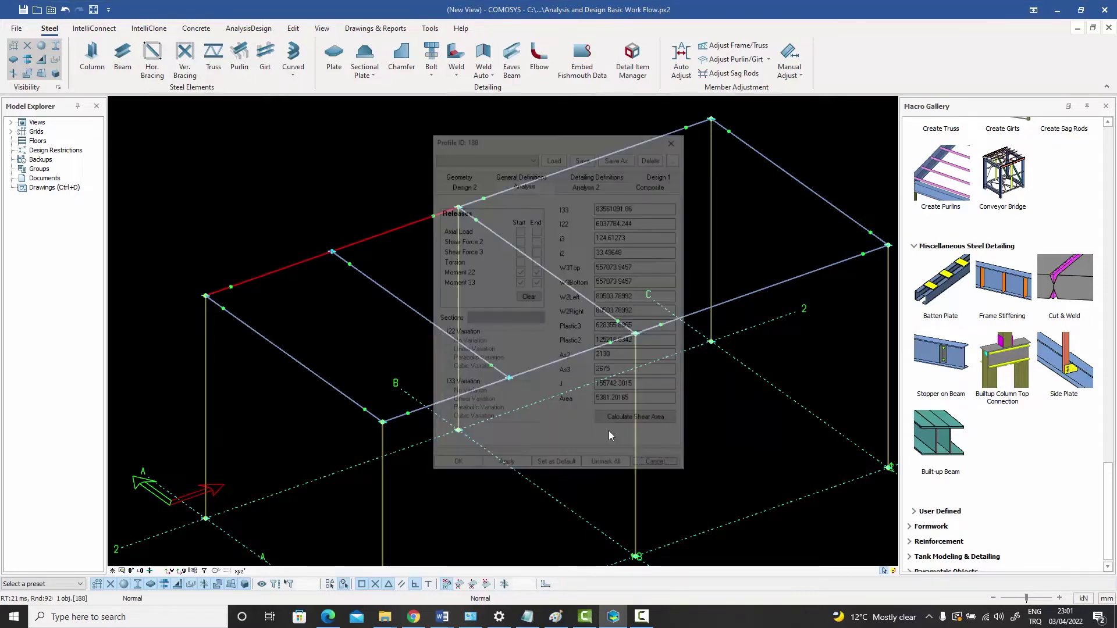
click(395, 231)
middle_drag(401, 231, 427, 230)
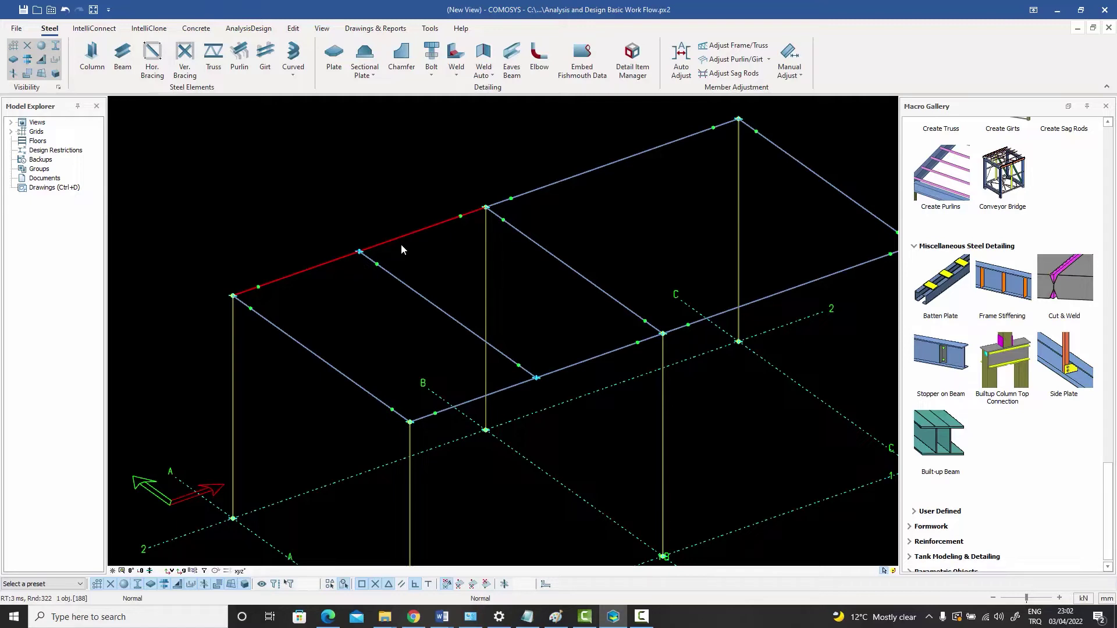
click(418, 213)
double_click(440, 225)
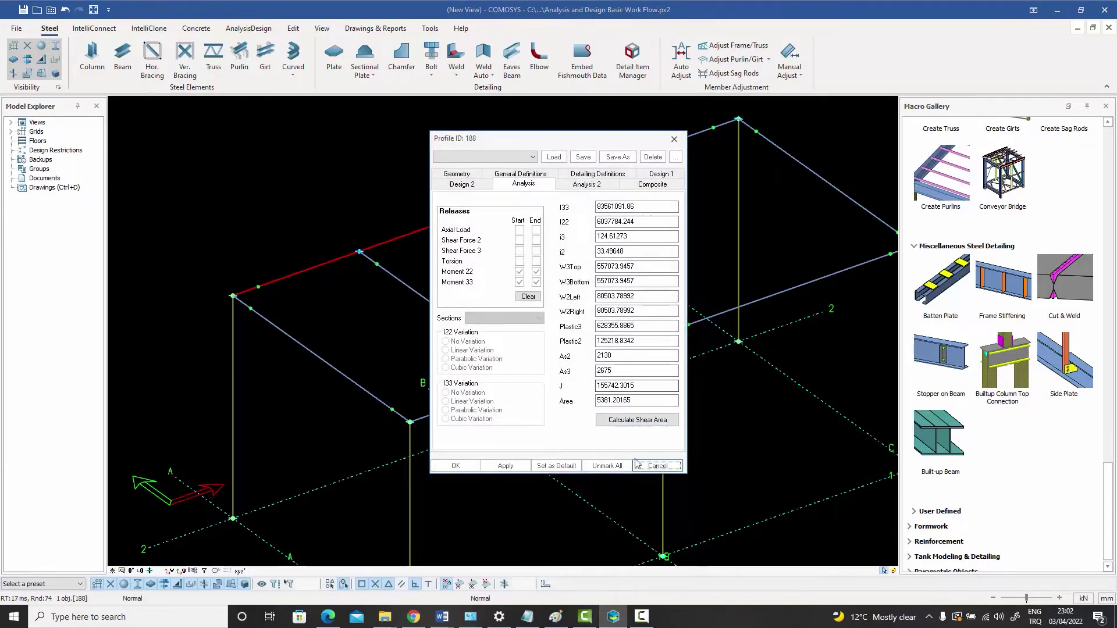
click(658, 466)
click(501, 232)
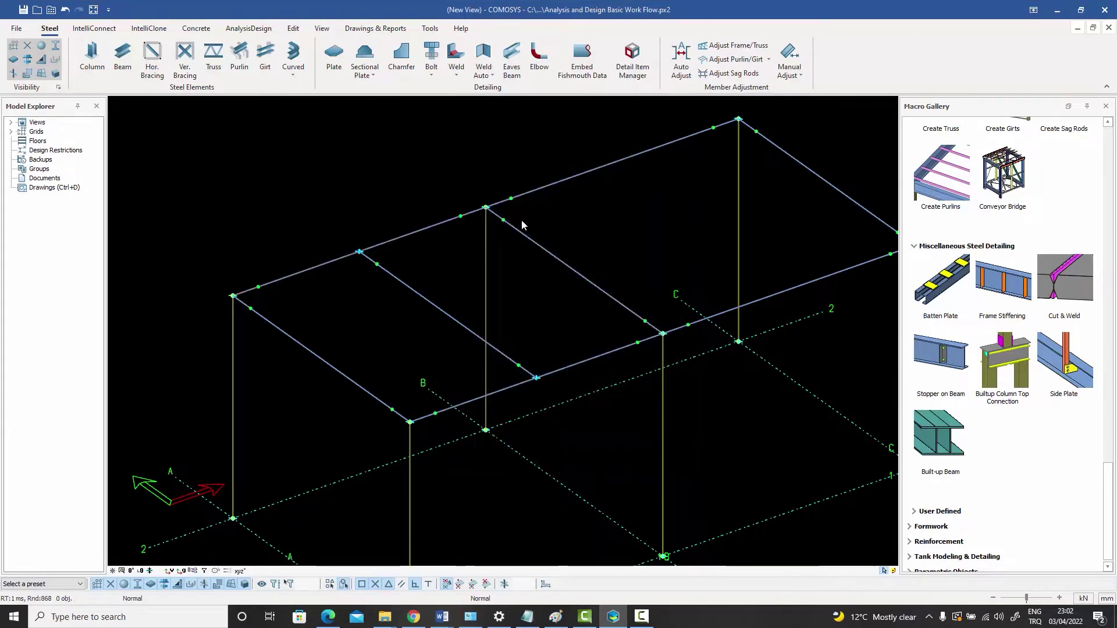
middle_drag(535, 264, 464, 253)
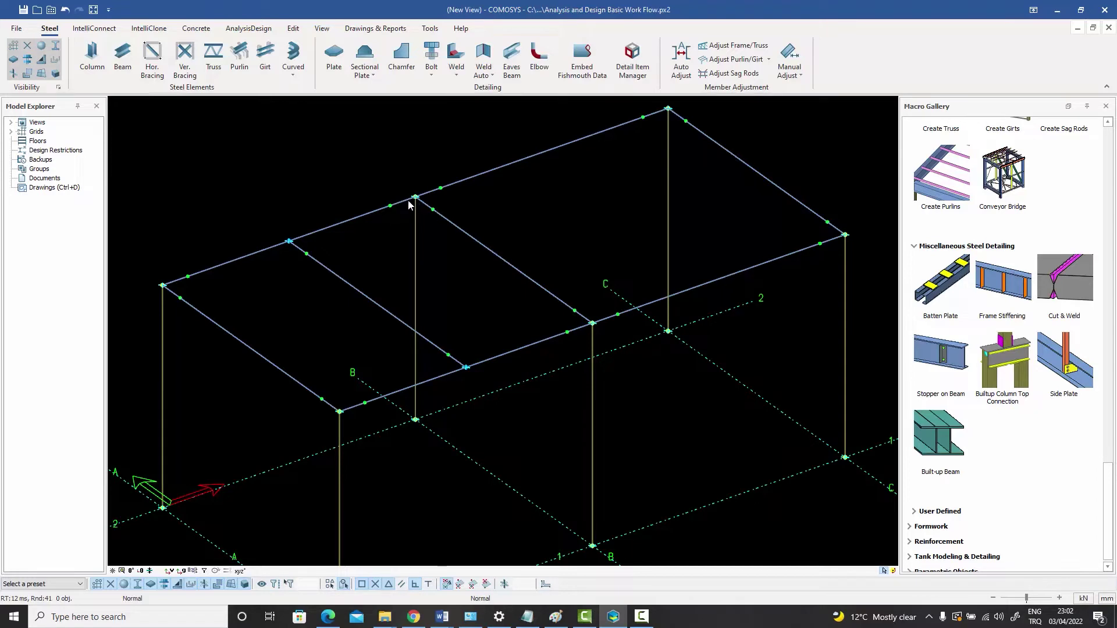
scroll(470, 258, down, 3)
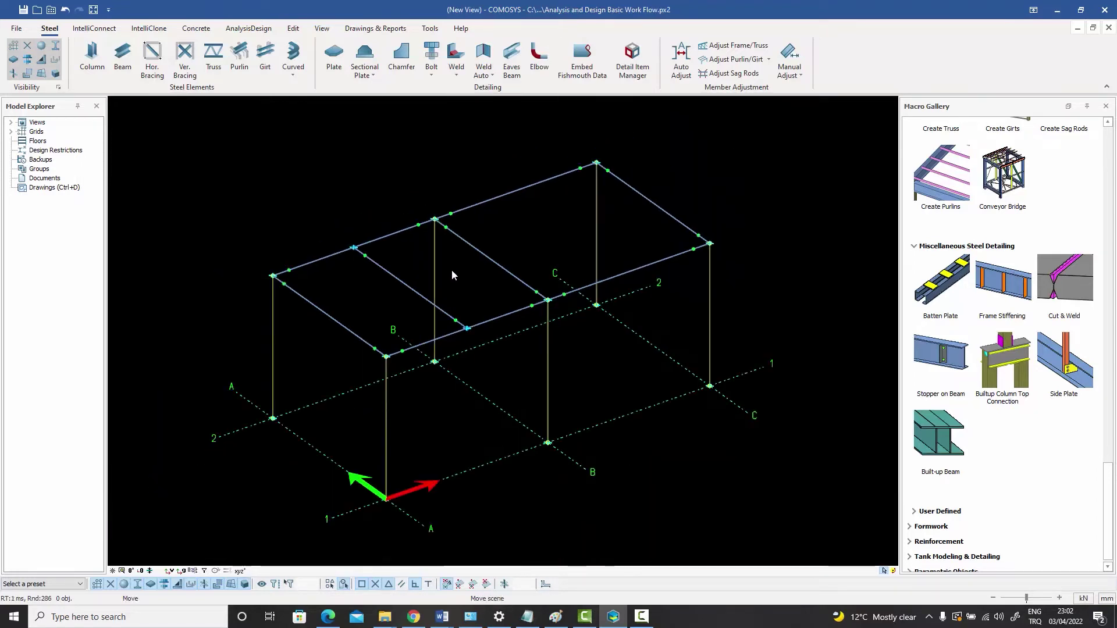
- Untick Release Symbols in the Visibility settings and confirm with OK
click(59, 88)
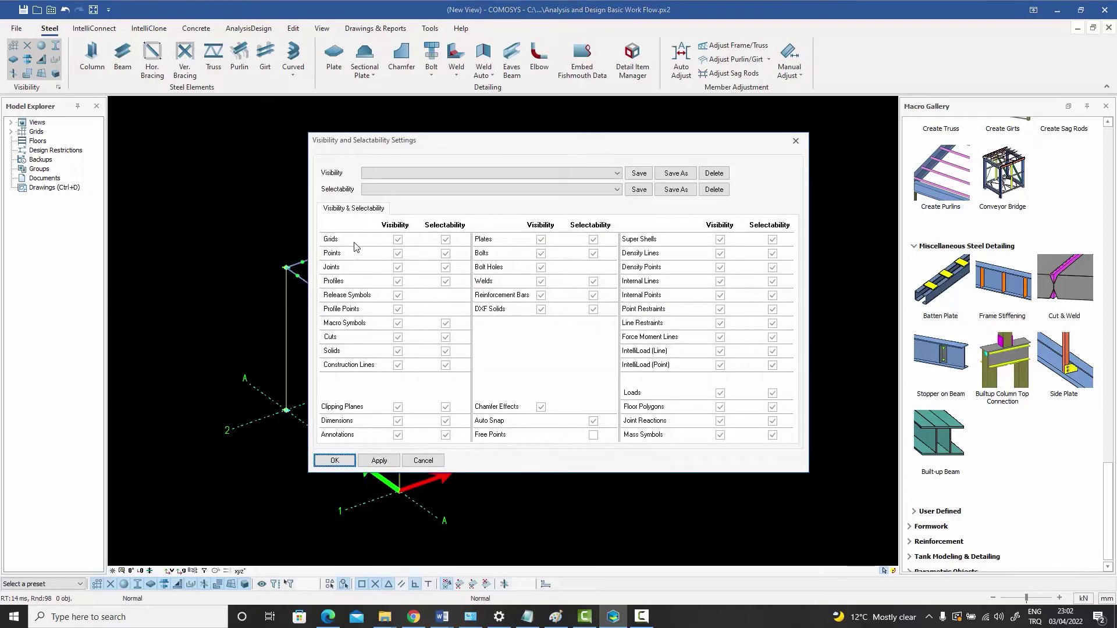
click(398, 295)
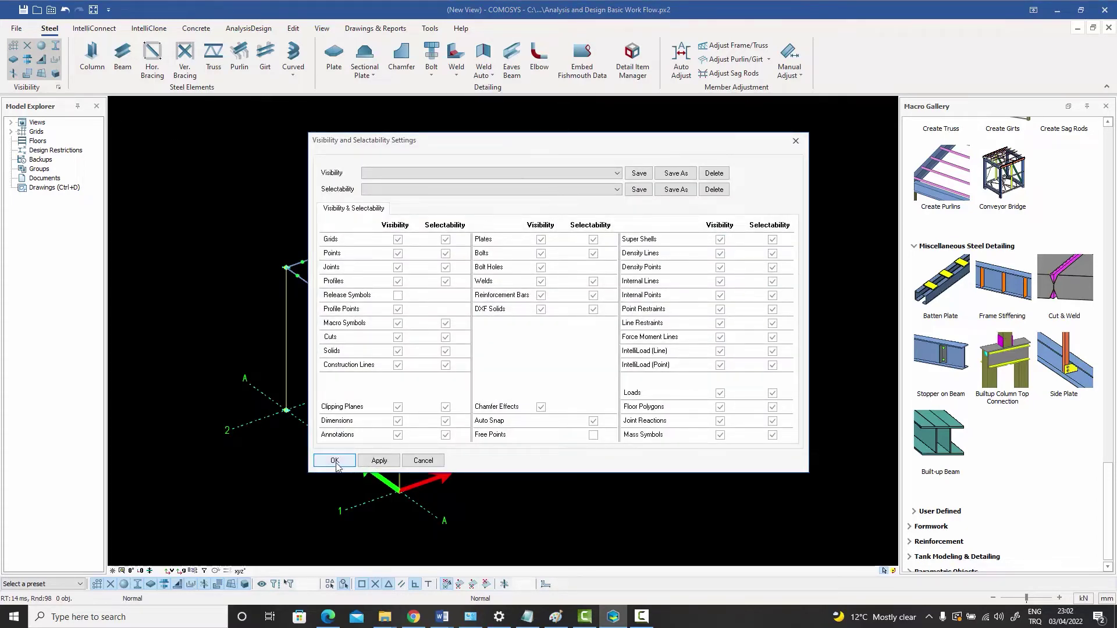
click(334, 460)
scroll(417, 266, up, 3)
middle_drag(417, 267, 383, 293)
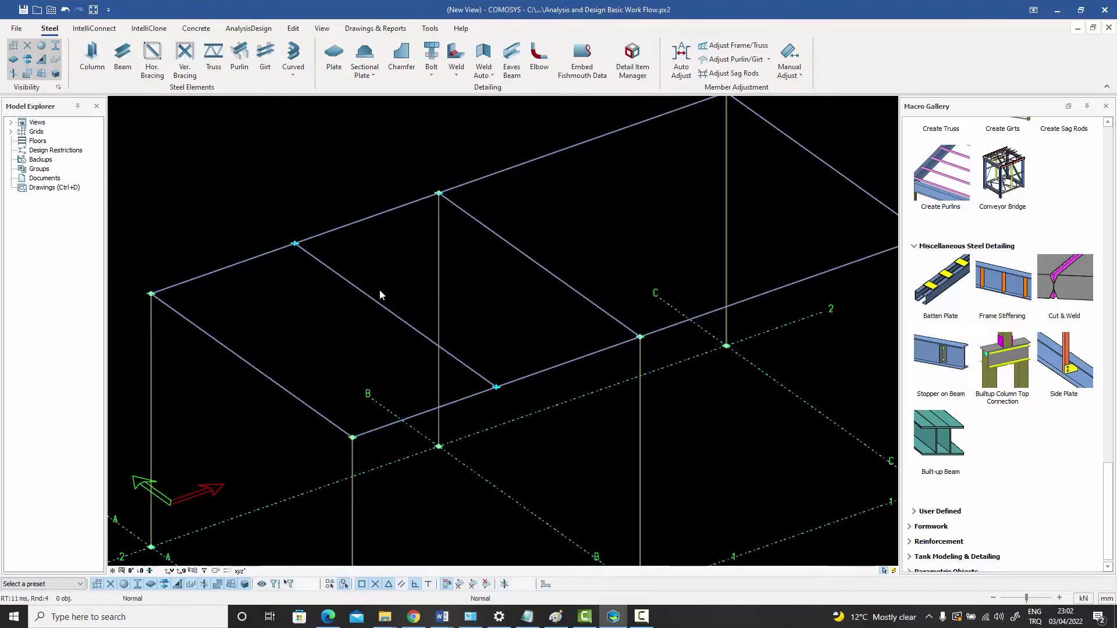
scroll(379, 288, down, 2)
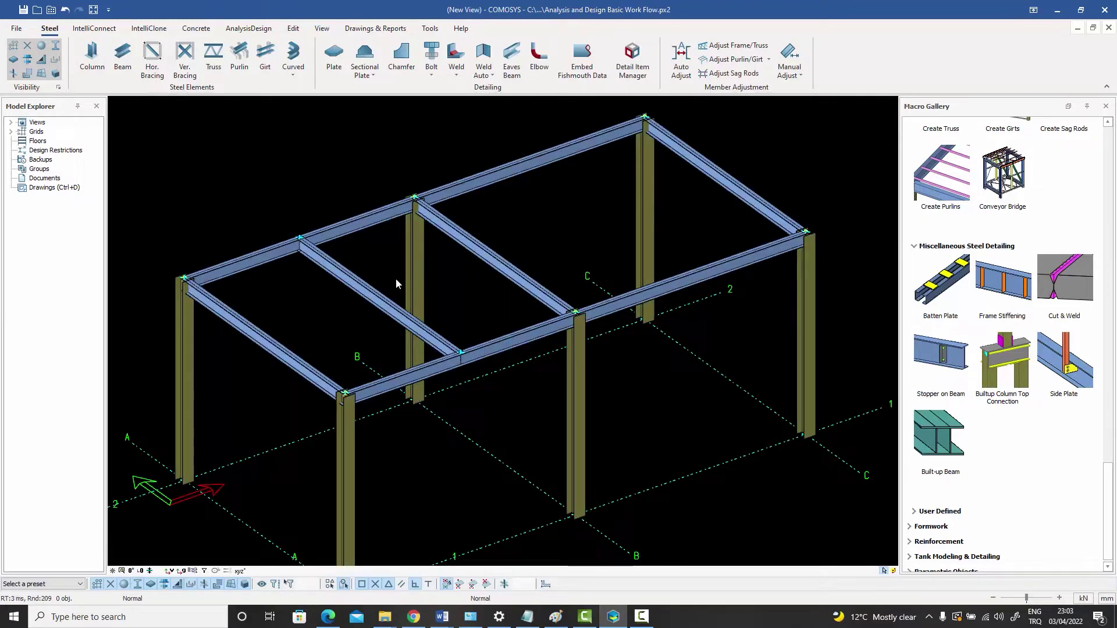
- Add a transverse beam from the left beam's midpoint to the middle beam's midpoint
middle_drag(396, 278, 406, 276)
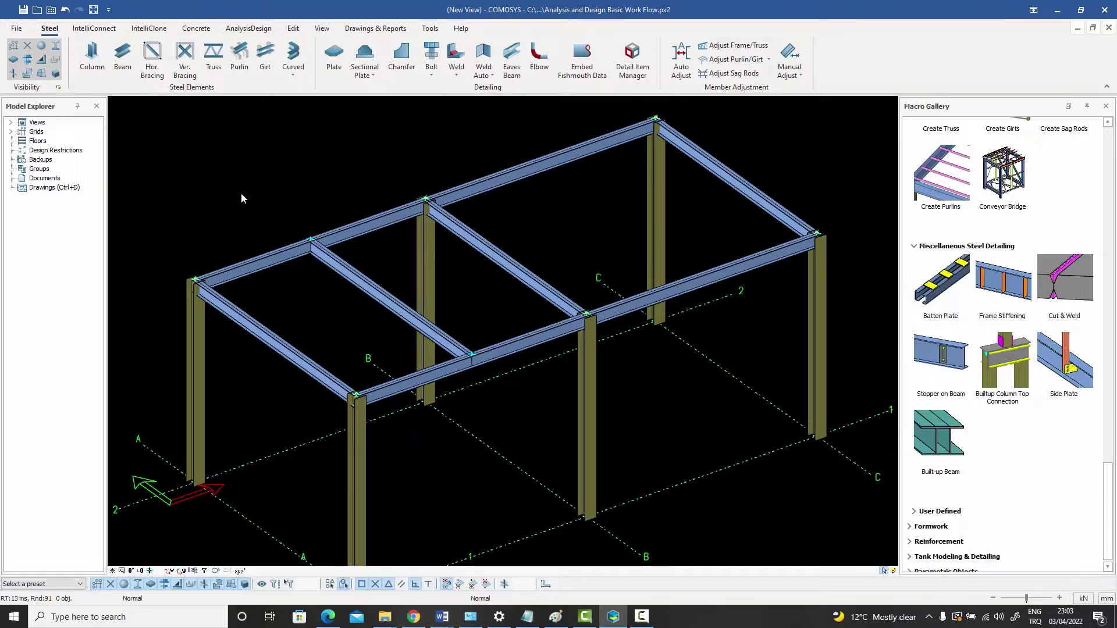
click(125, 61)
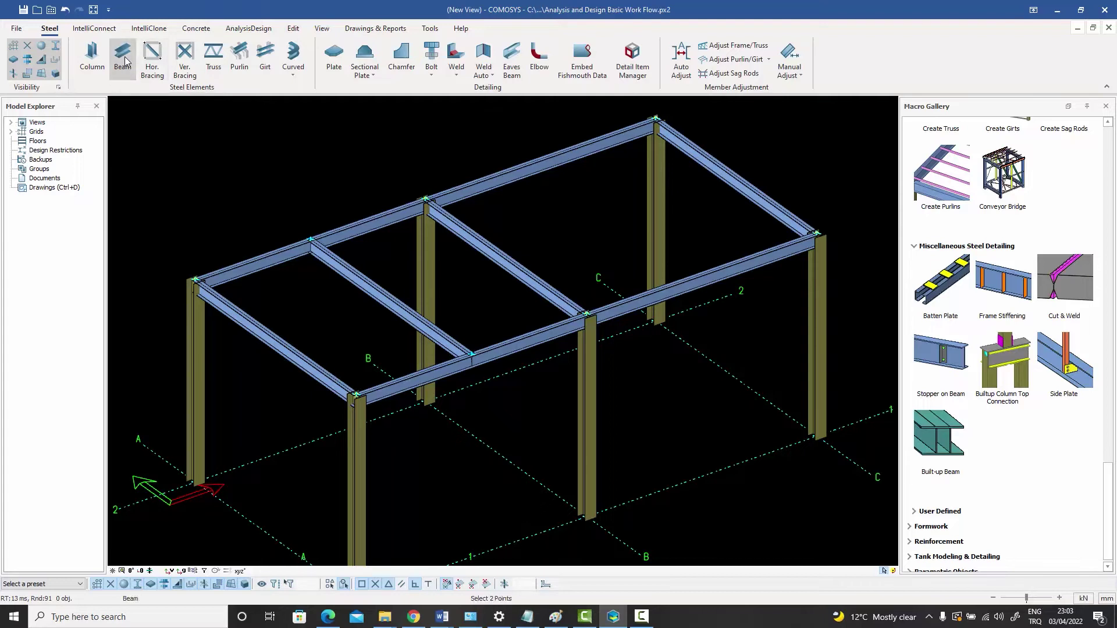
click(273, 337)
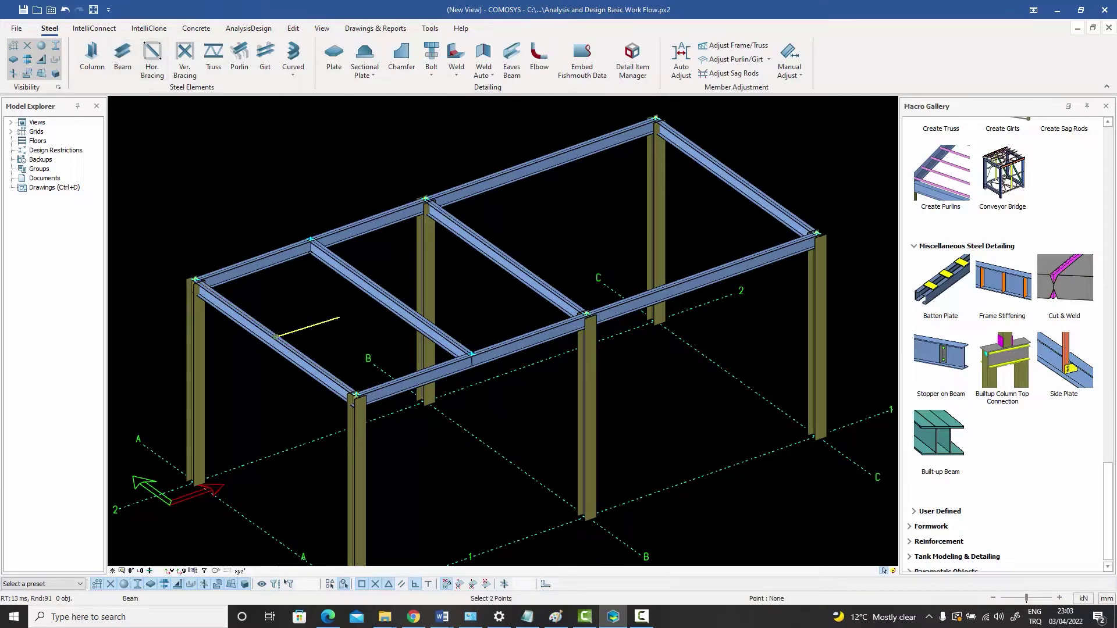
click(387, 296)
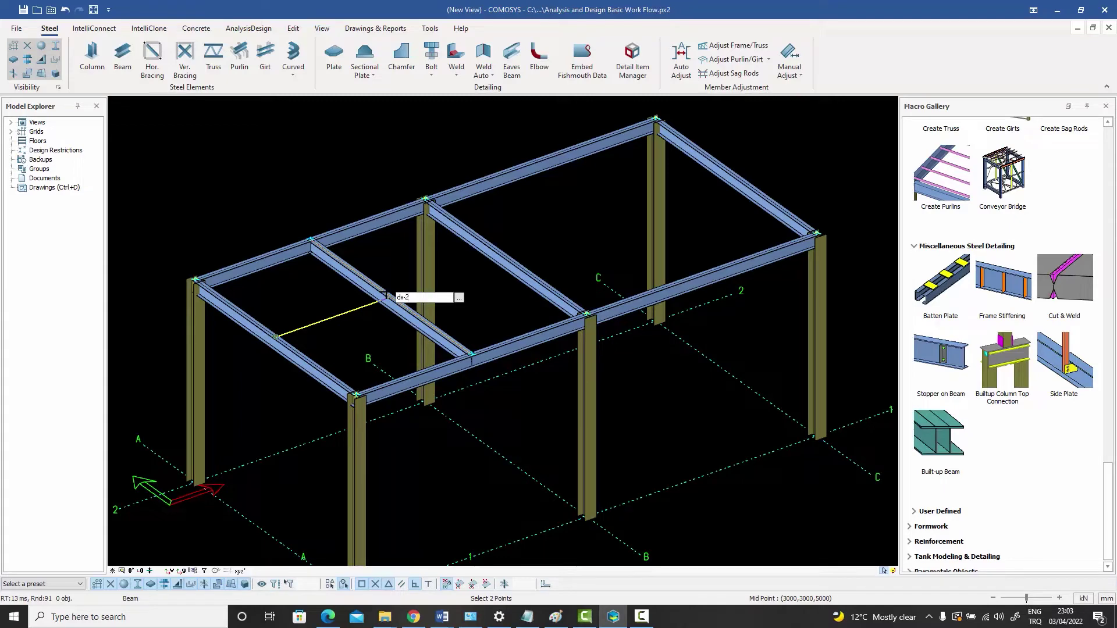
key(Return)
right_click(345, 161)
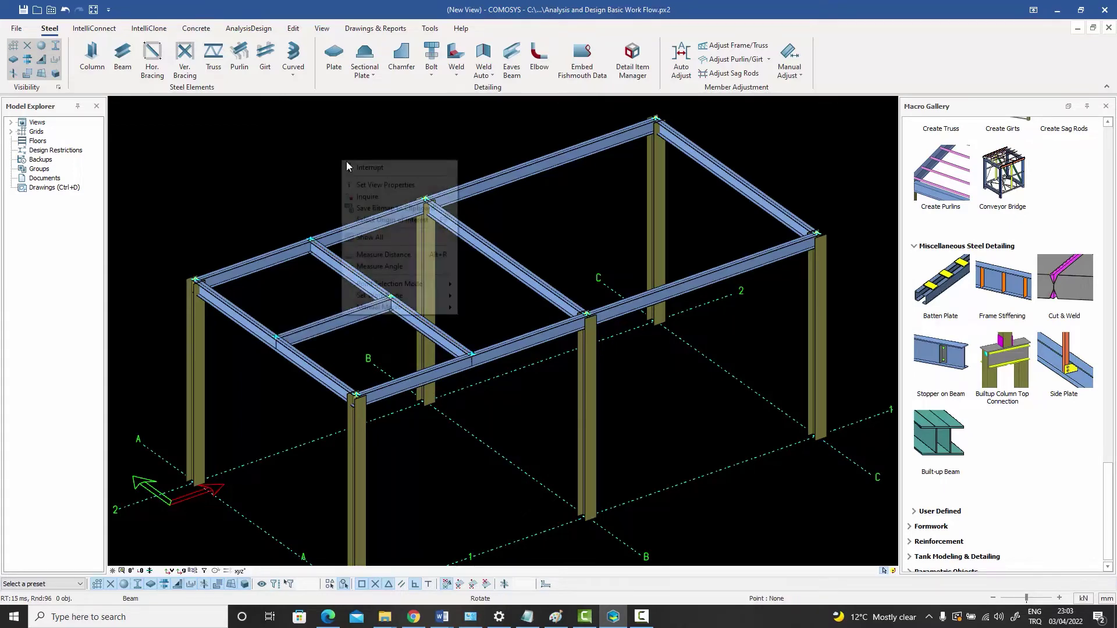
- Inspect the new beam's junction with the crossing beam, then switch to centre-line display with Ctrl+1
scroll(403, 299, up, 6)
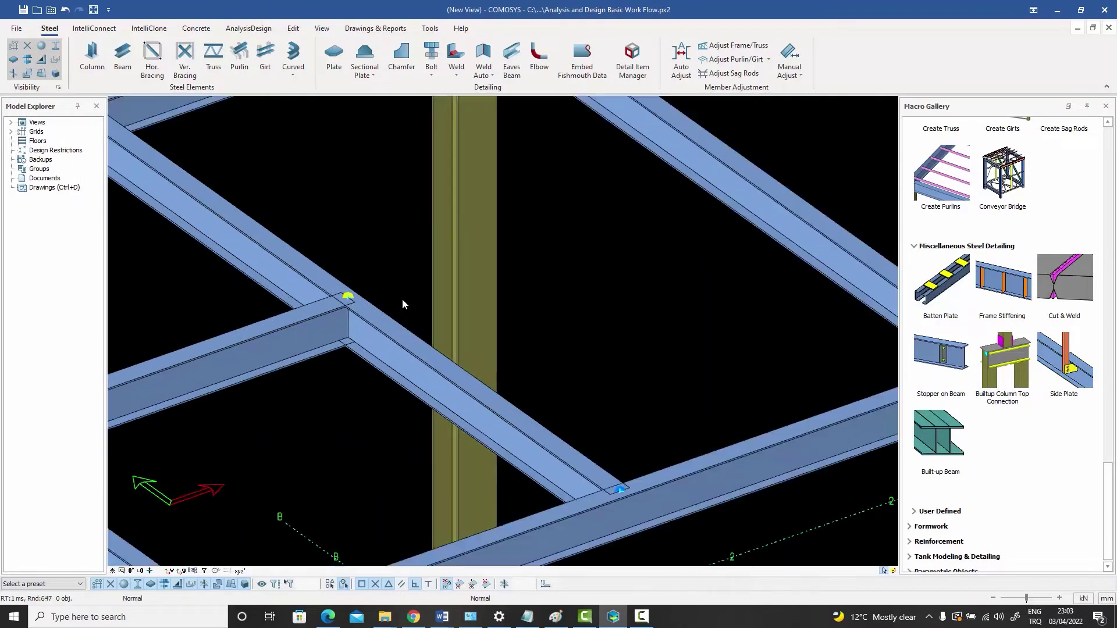
scroll(390, 299, down, 3)
scroll(378, 299, up, 6)
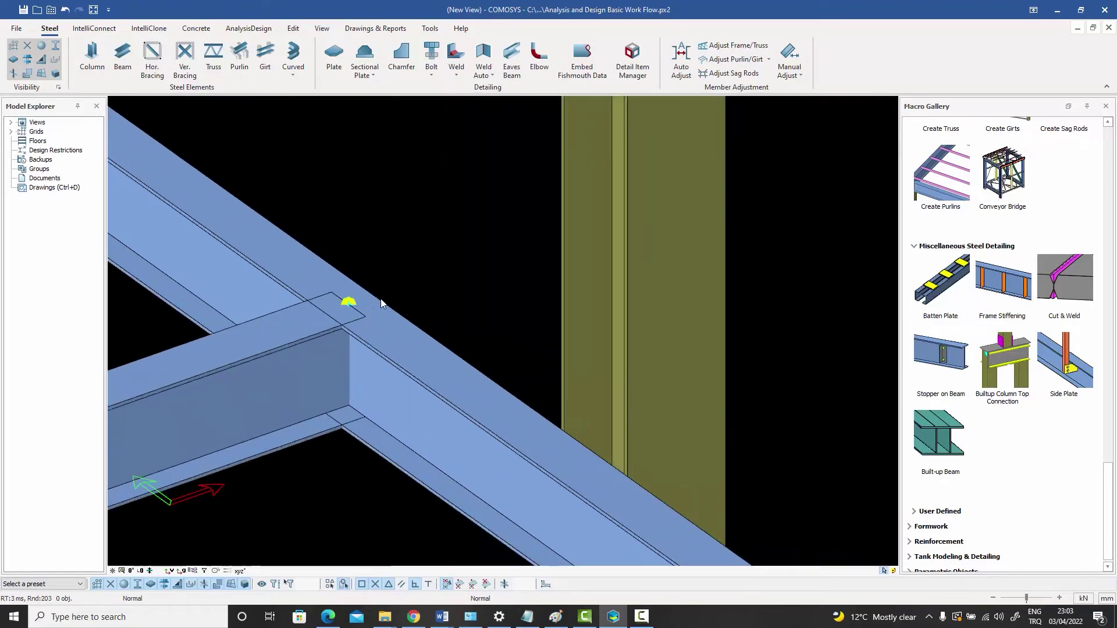
scroll(378, 299, down, 5)
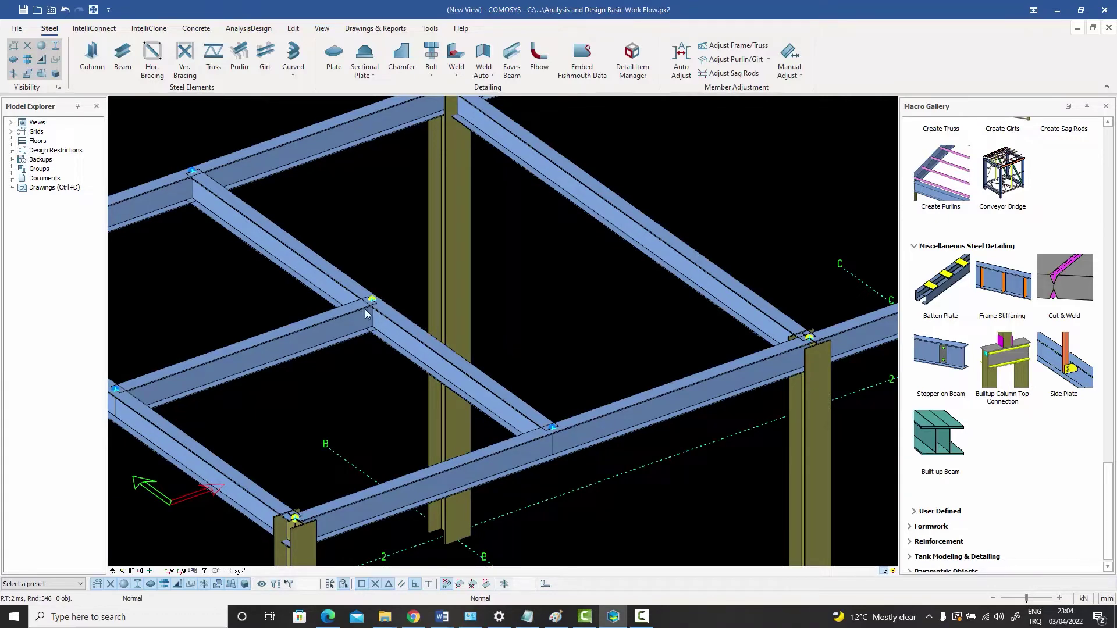
scroll(370, 311, down, 1)
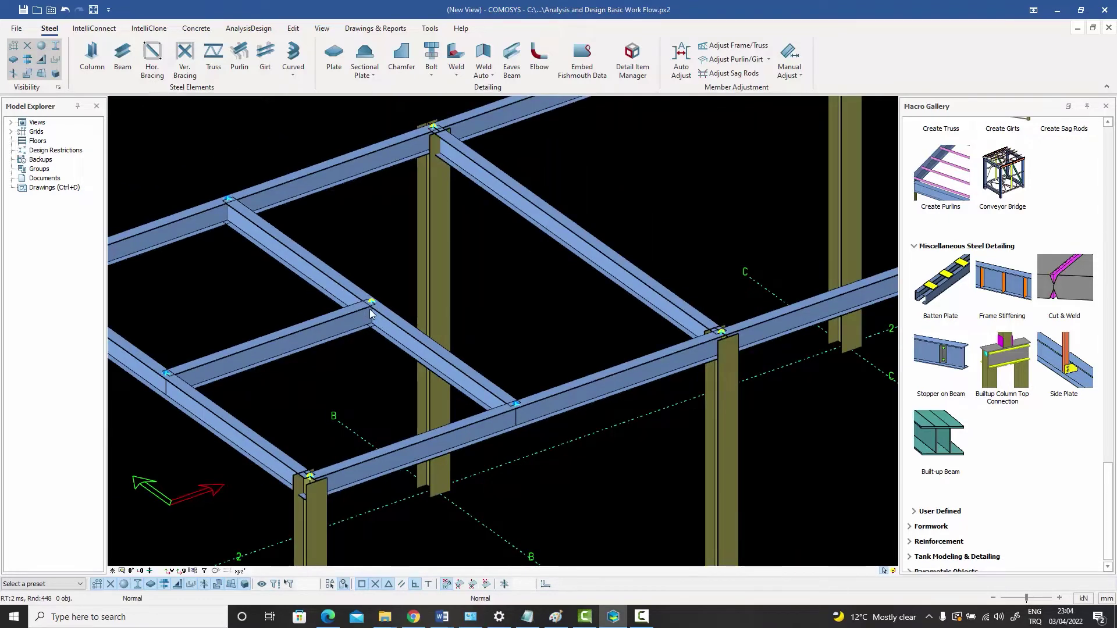
scroll(370, 310, down, 1)
scroll(370, 312, up, 2)
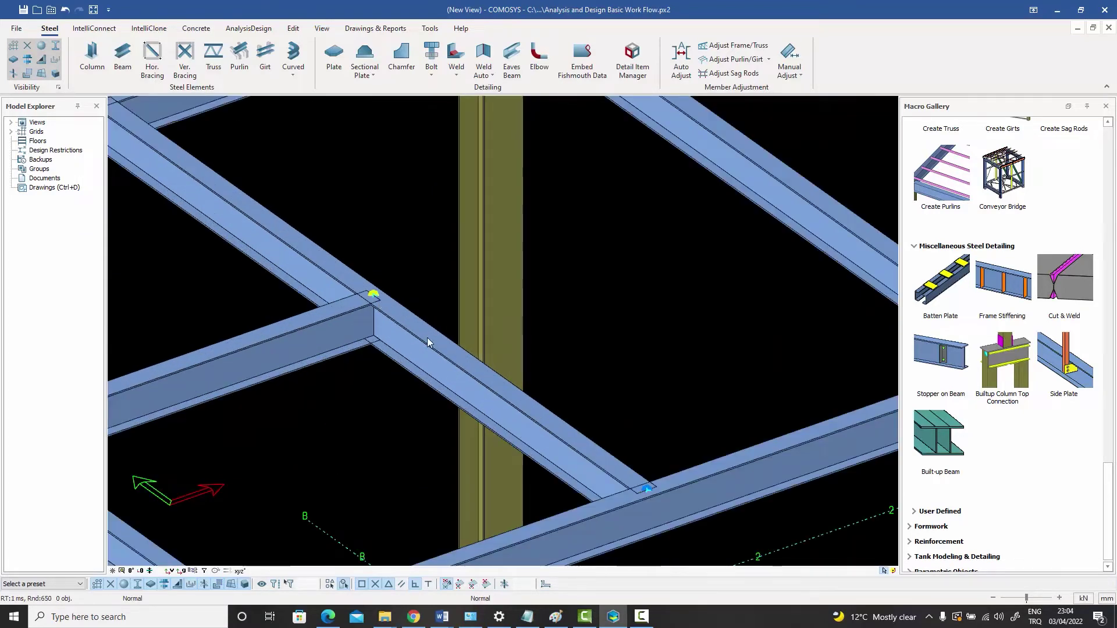
scroll(344, 271, down, 3)
scroll(305, 256, up, 4)
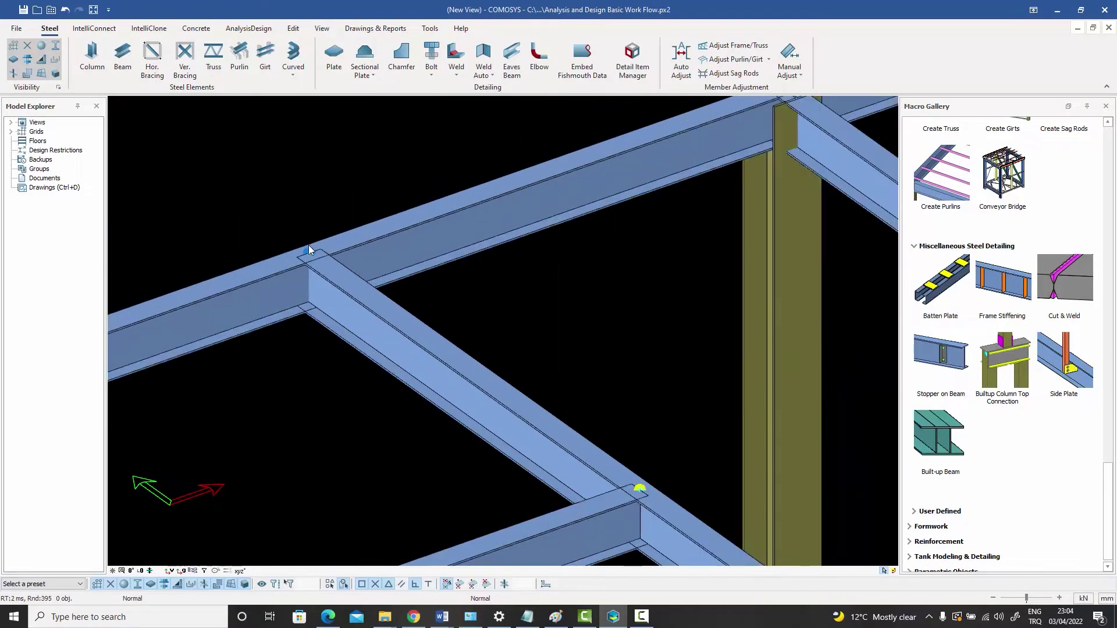
scroll(319, 260, down, 3)
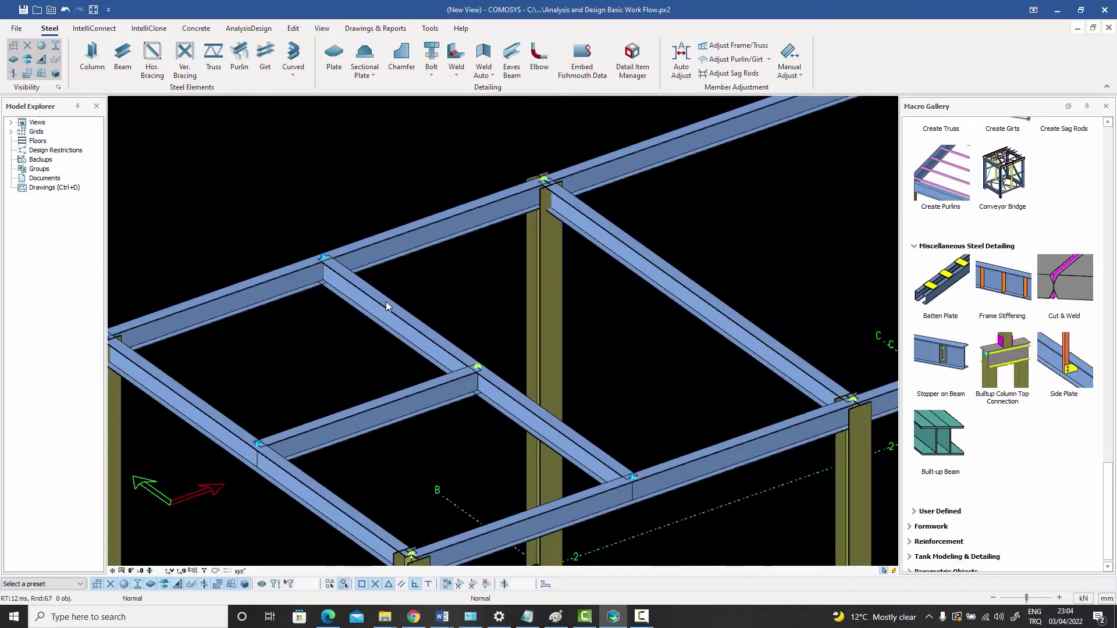
scroll(483, 372, up, 5)
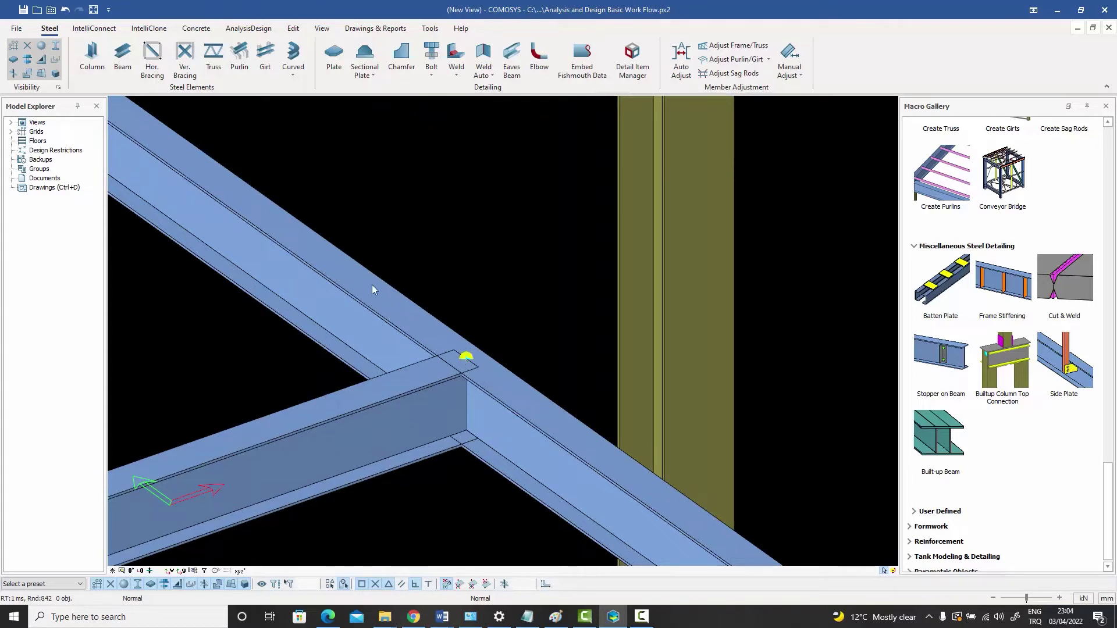
click(379, 310)
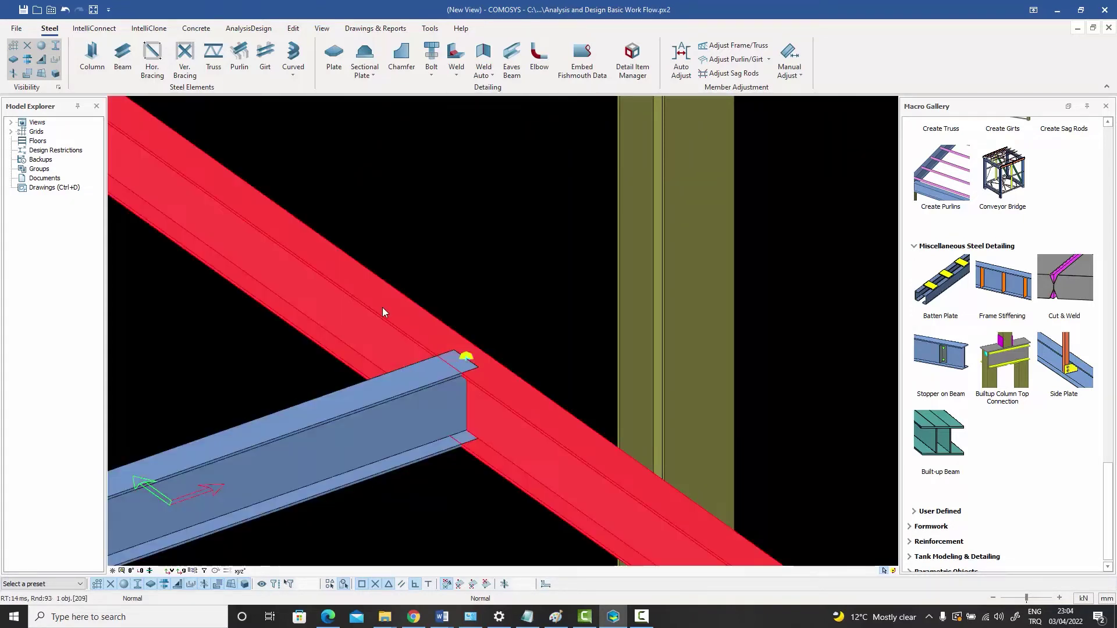
click(459, 271)
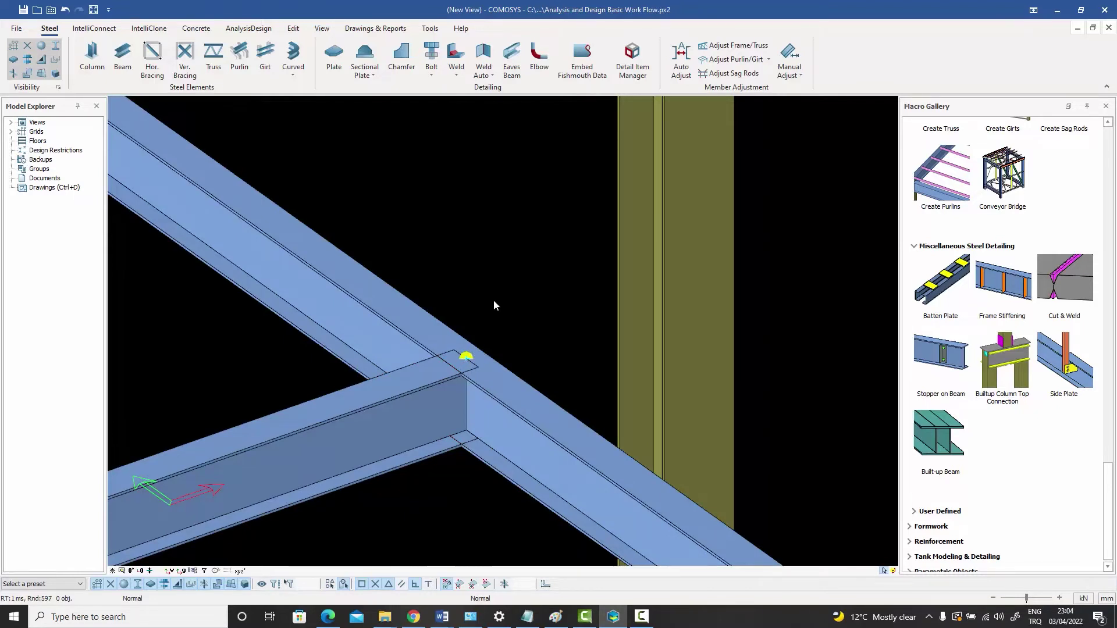
key(ctrl+1)
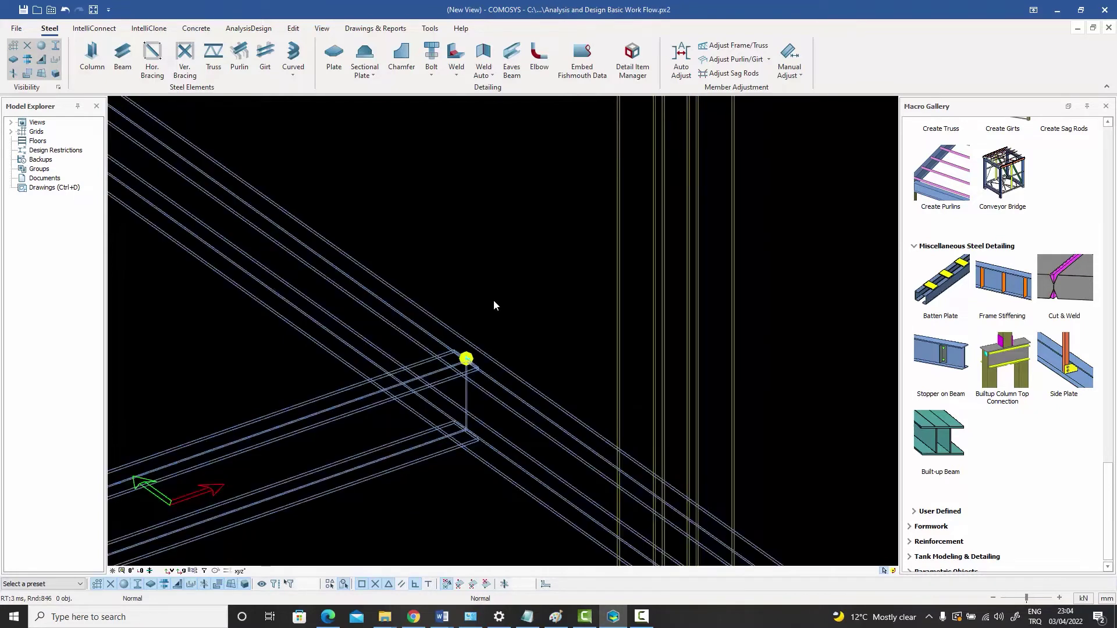
- Move the cross beam's loose end node by X=2 using Move by Distance
mouse_move(466, 366)
middle_down()
mouse_move(484, 361)
mouse_move(401, 340)
middle_up()
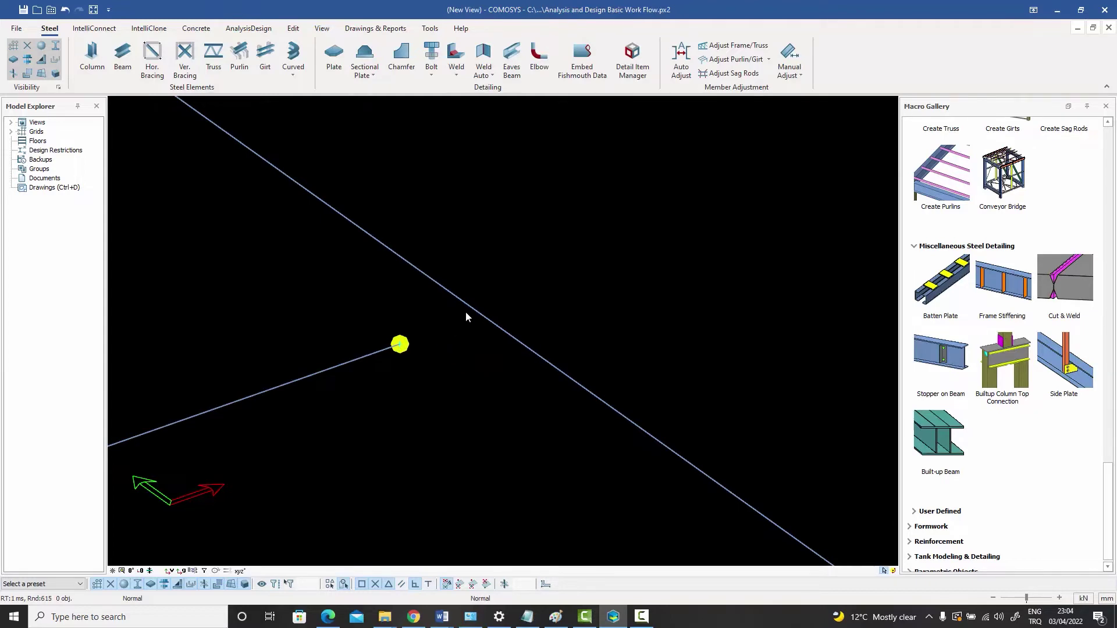
click(404, 349)
right_click(404, 349)
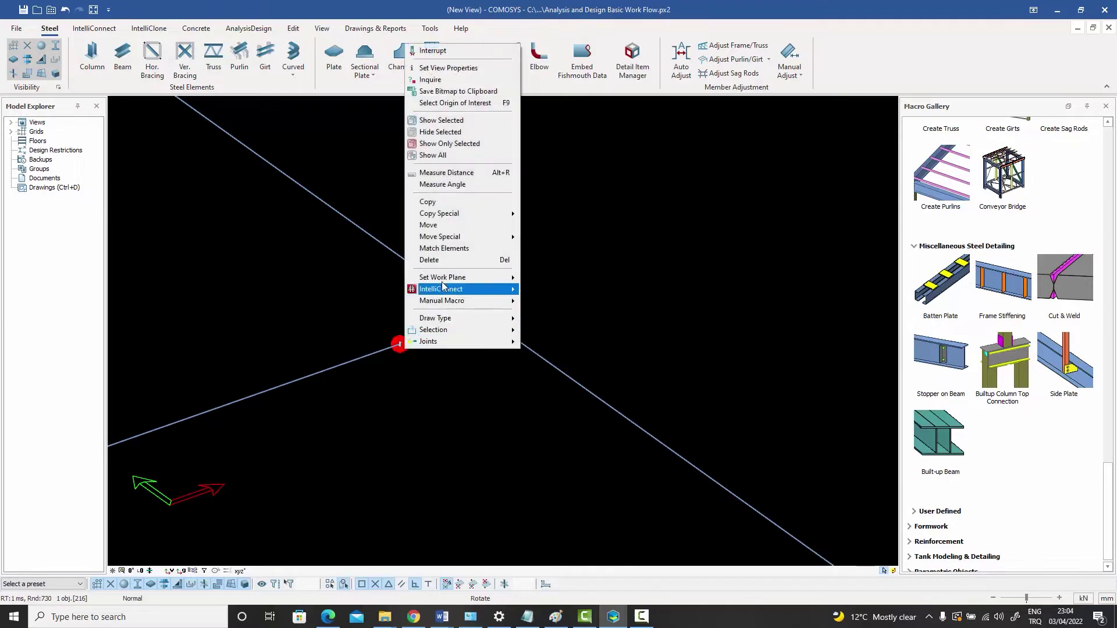
mouse_move(450, 238)
click(530, 236)
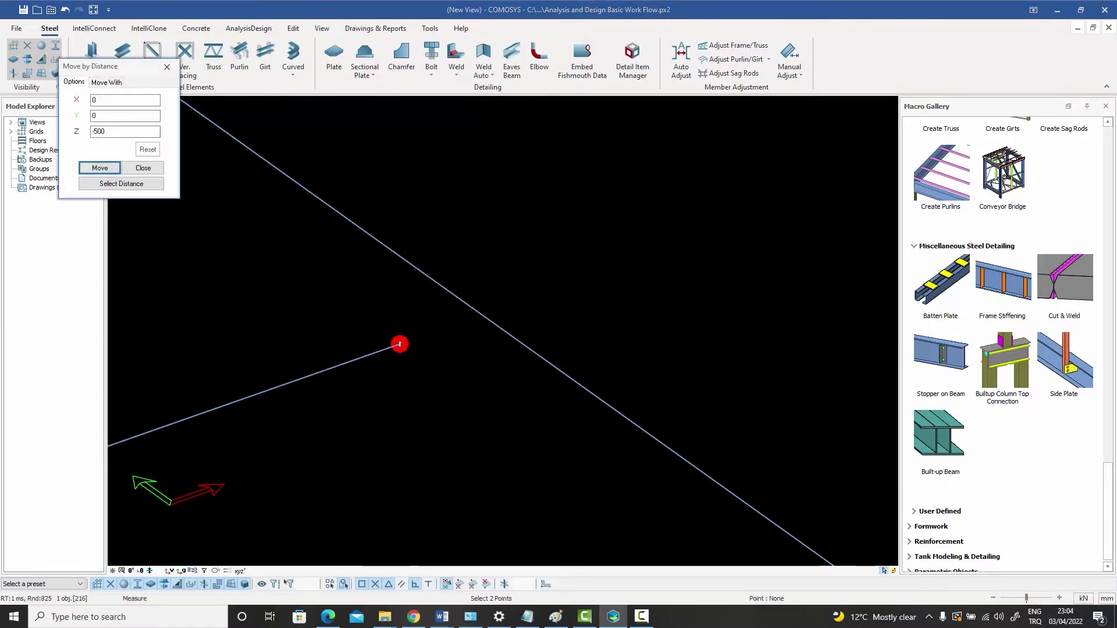
click(149, 151)
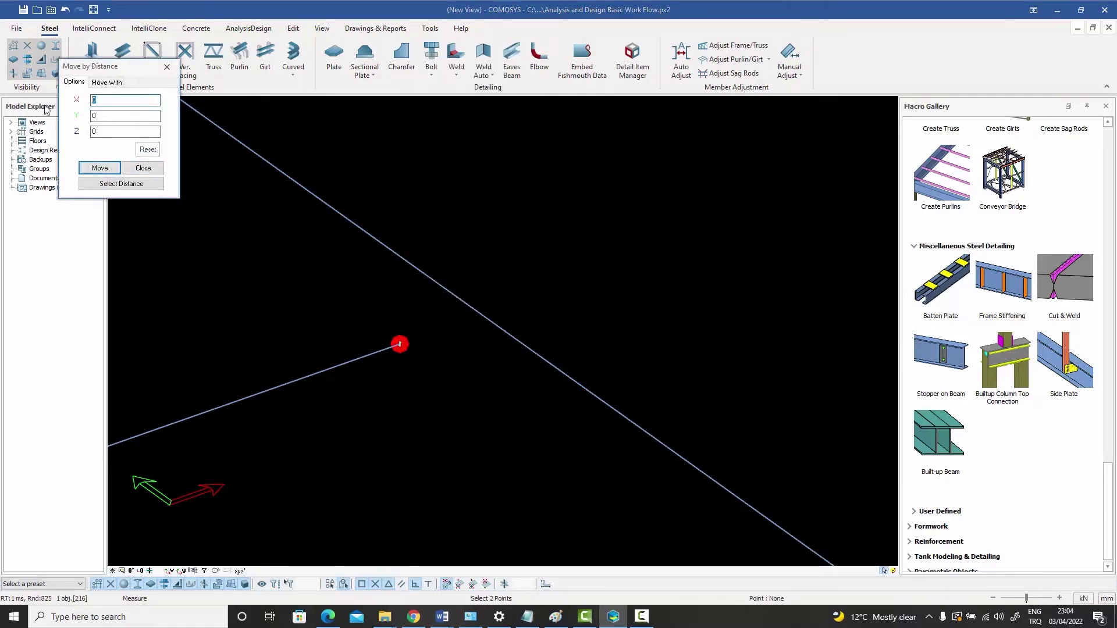
text(2)
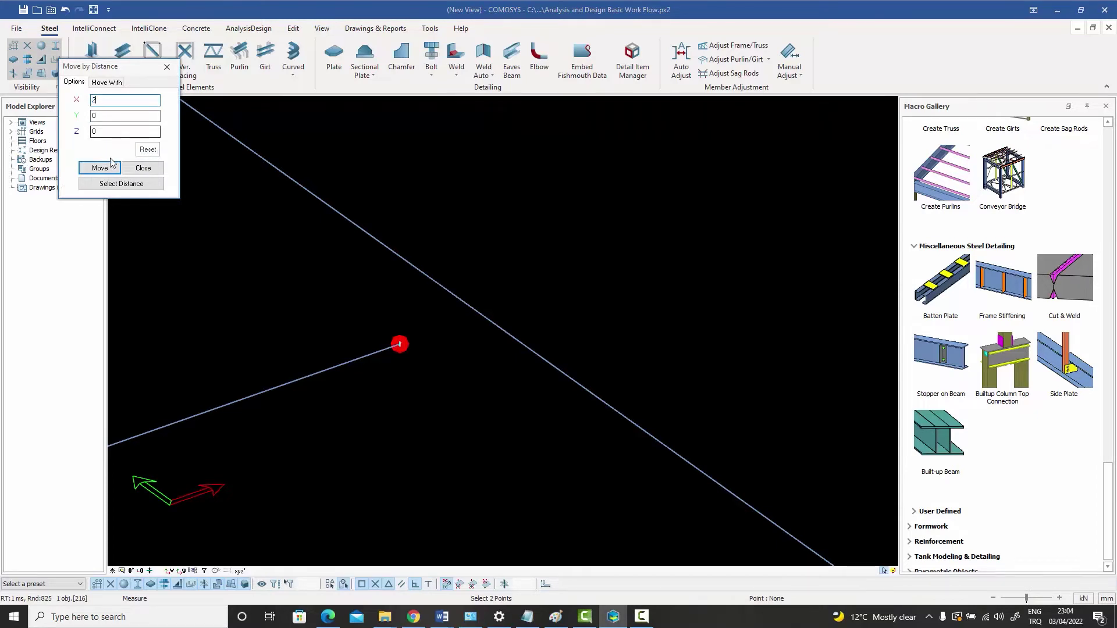
click(96, 169)
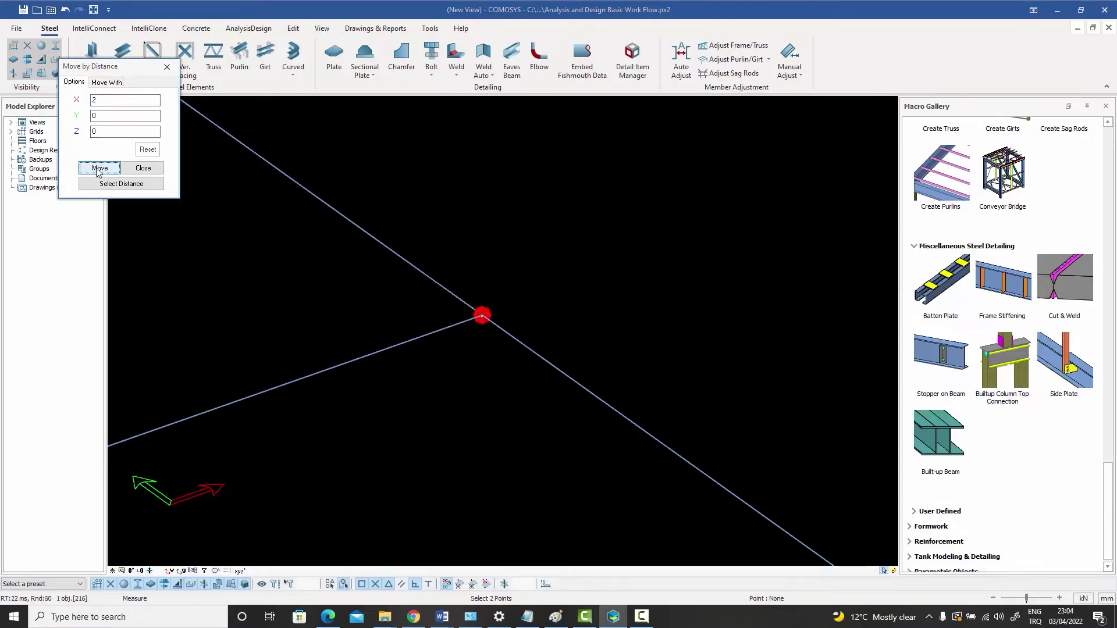
click(144, 169)
click(203, 201)
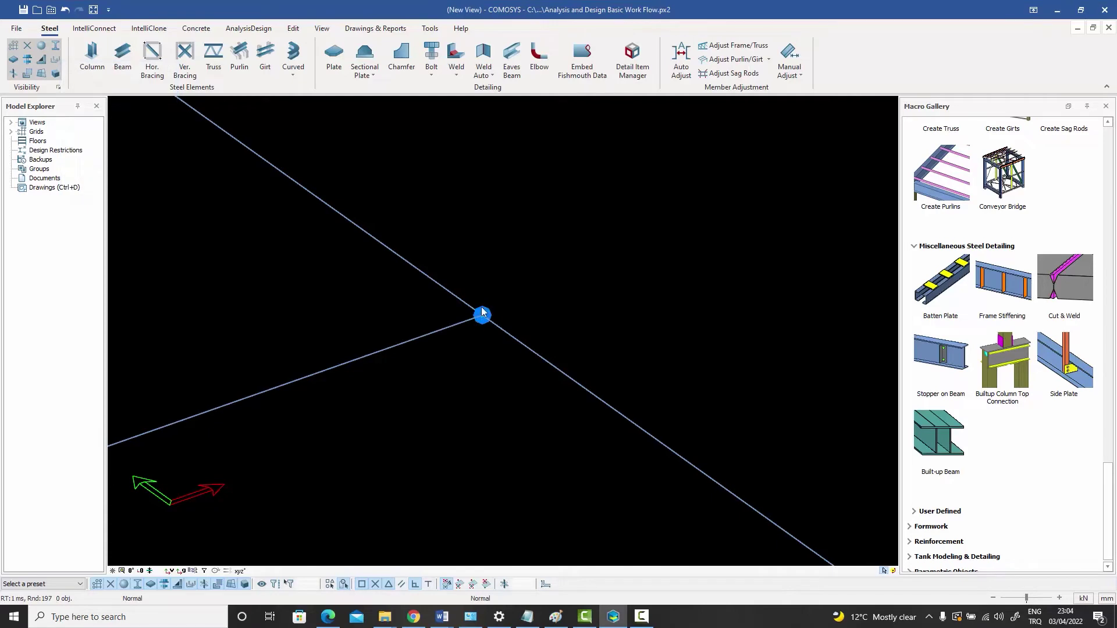
scroll(483, 315, up, 1)
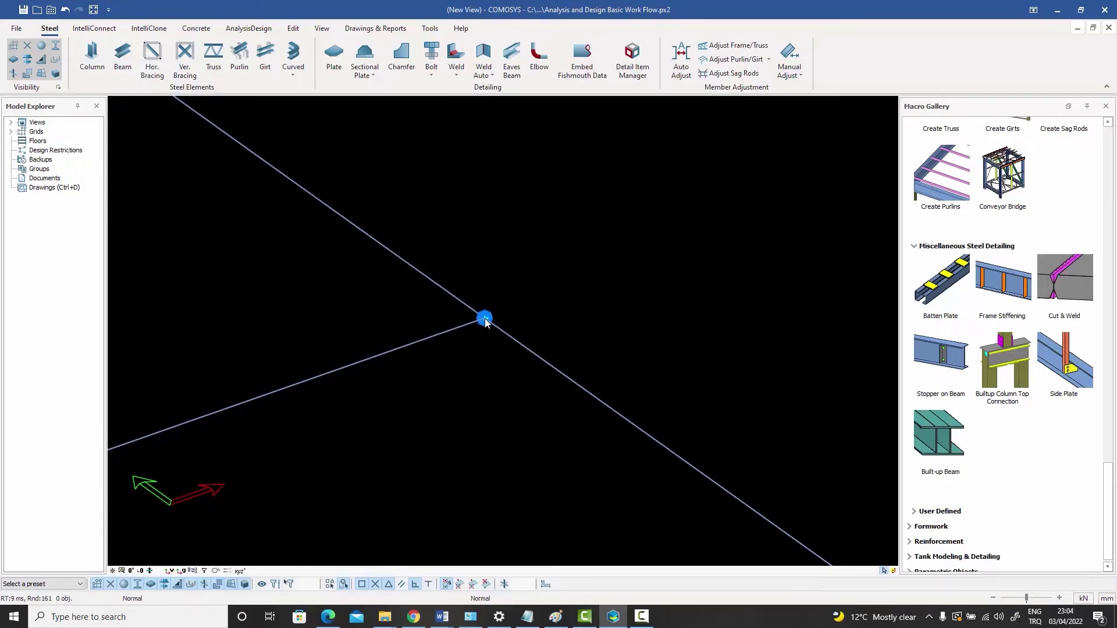
scroll(484, 321, down, 5)
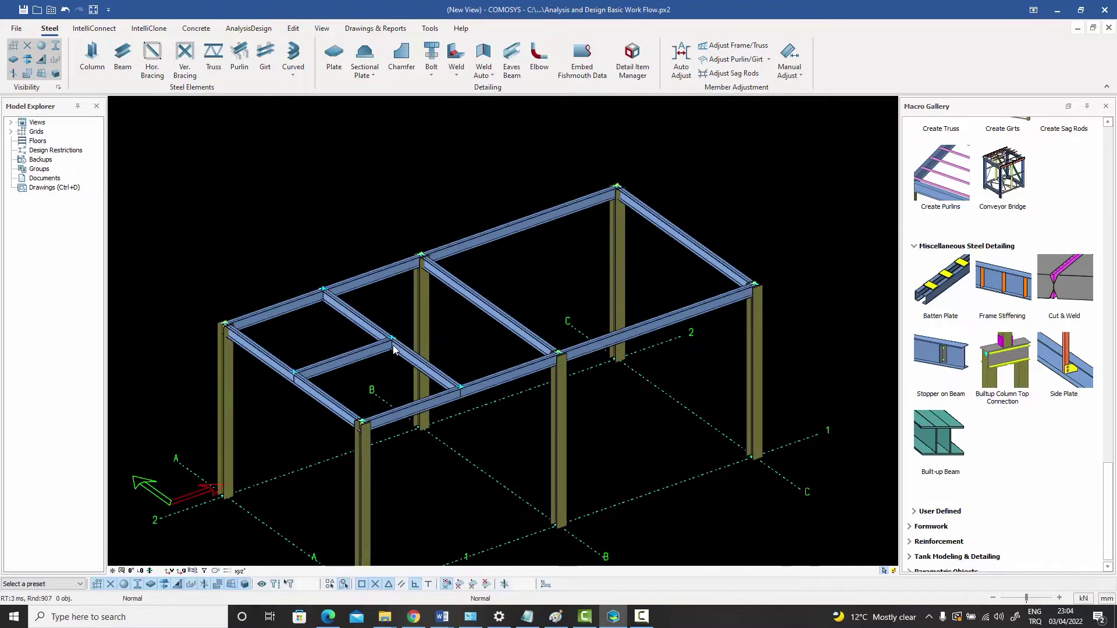
- Draw four midpoint-to-midpoint roof beams in the B–C bay, running the middle line to line C
scroll(392, 345, up, 2)
middle_drag(341, 350, 342, 323)
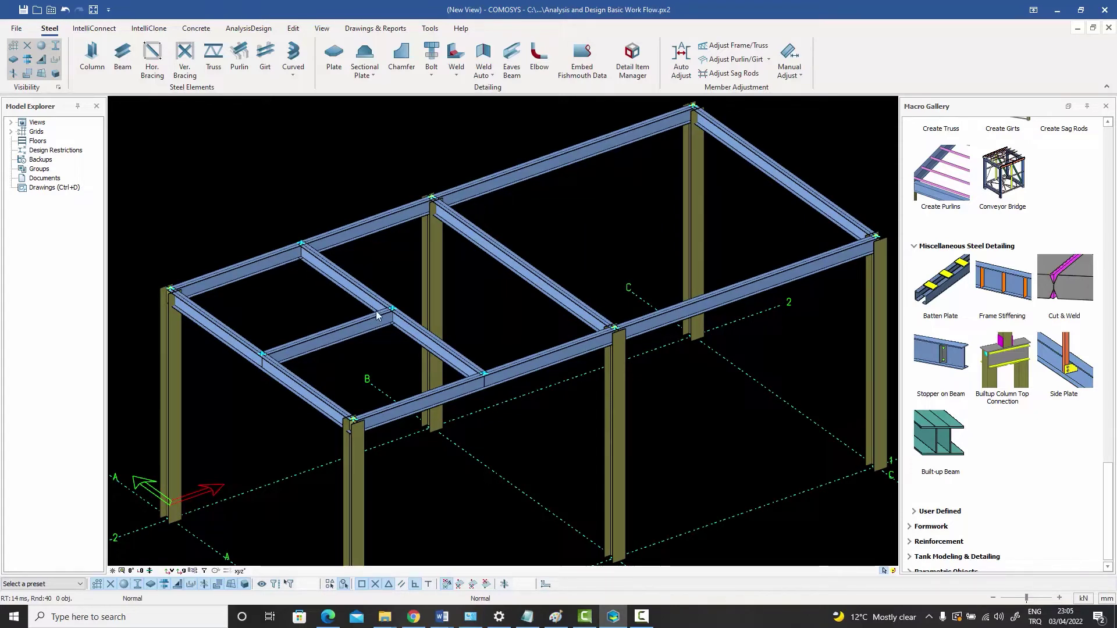
scroll(375, 311, down, 3)
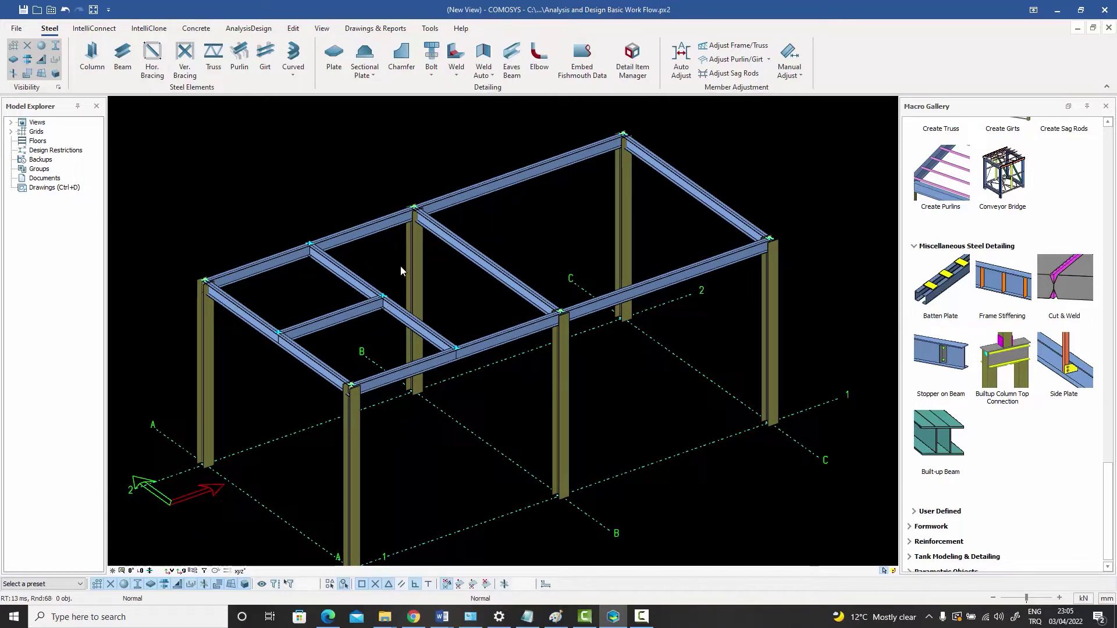
click(122, 57)
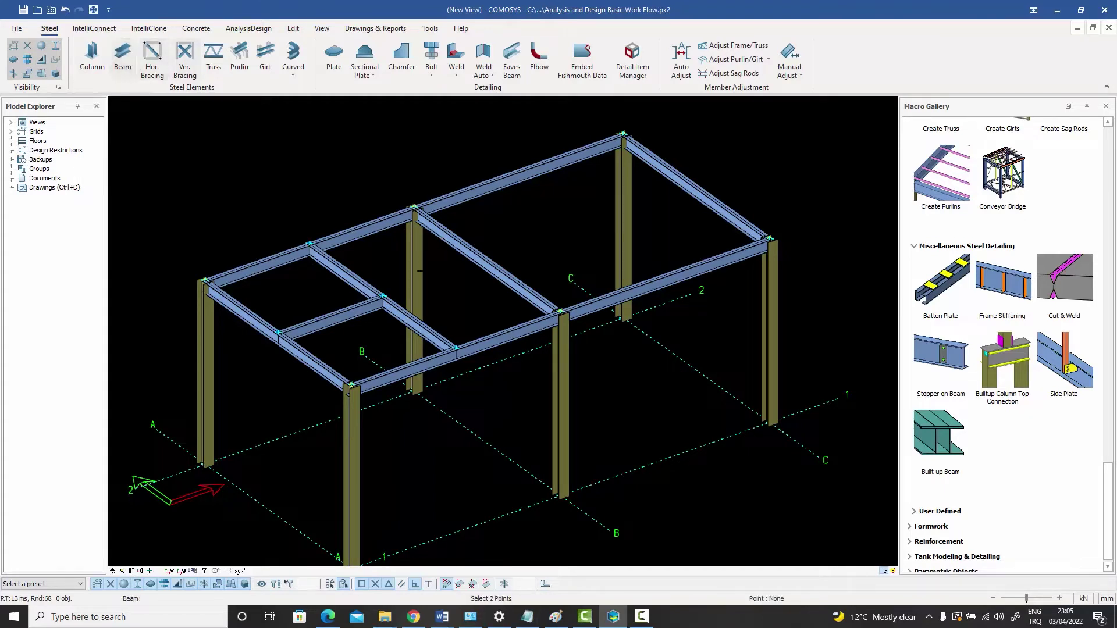
click(489, 263)
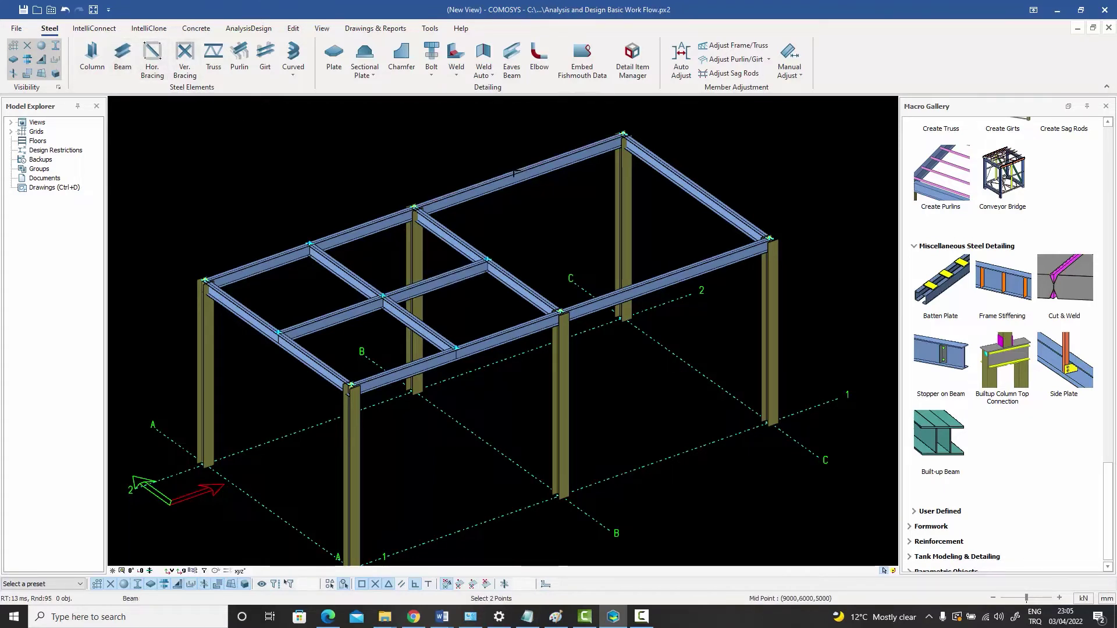
click(669, 276)
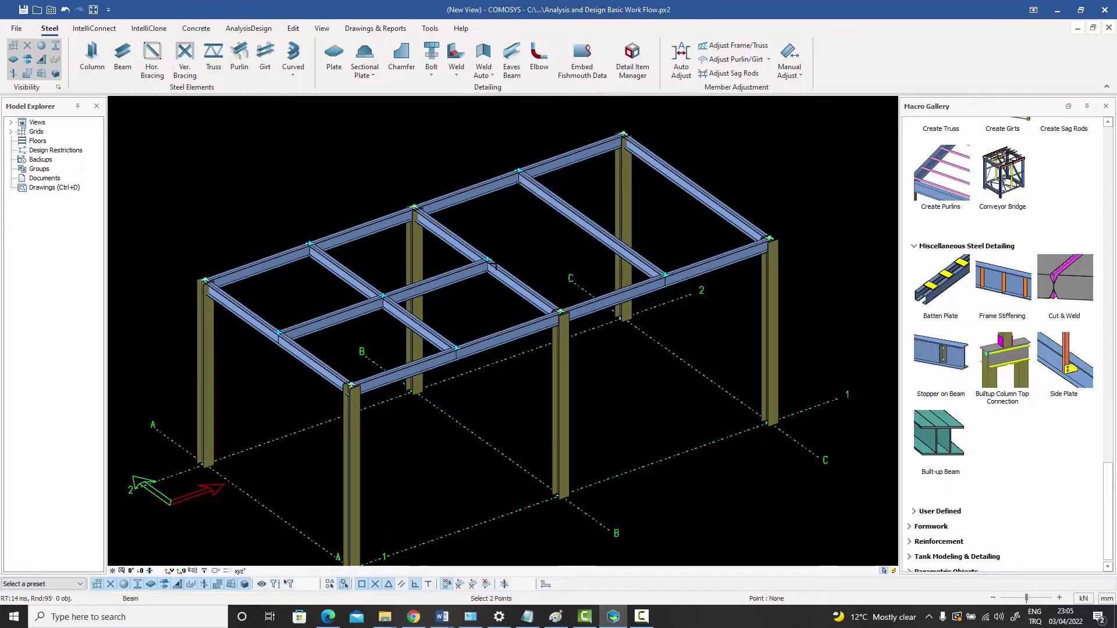
click(594, 226)
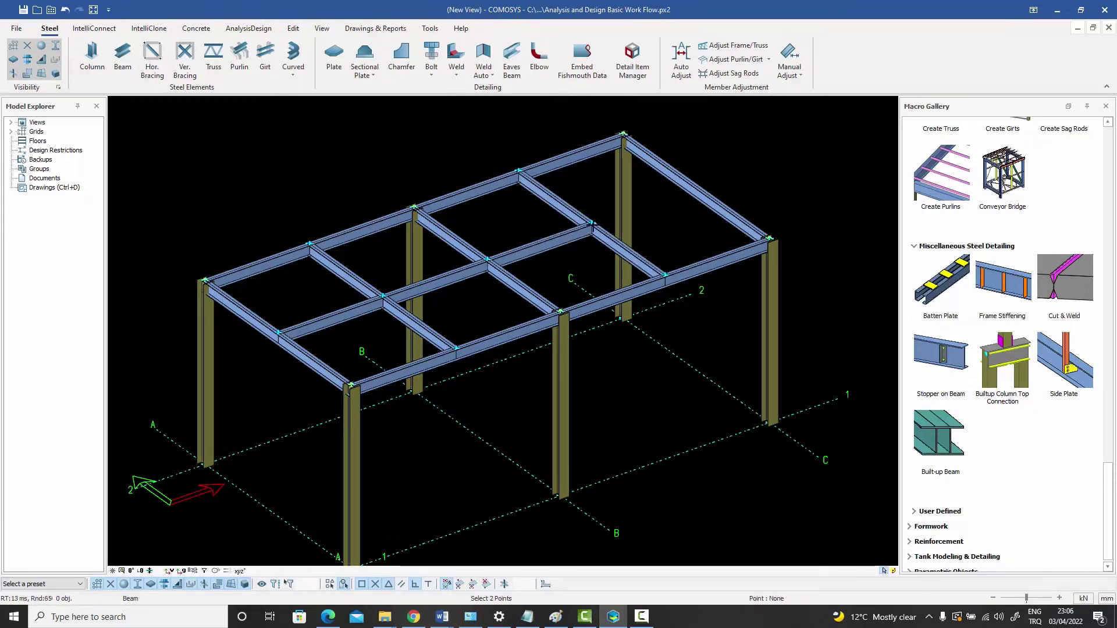
click(694, 187)
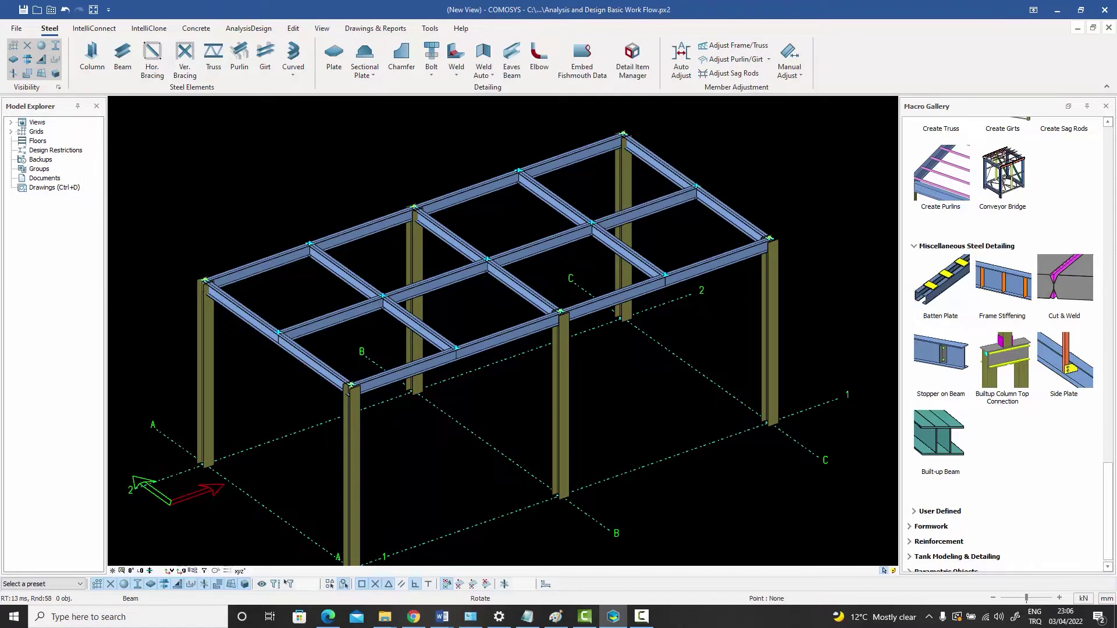
right_click(717, 152)
key(Escape)
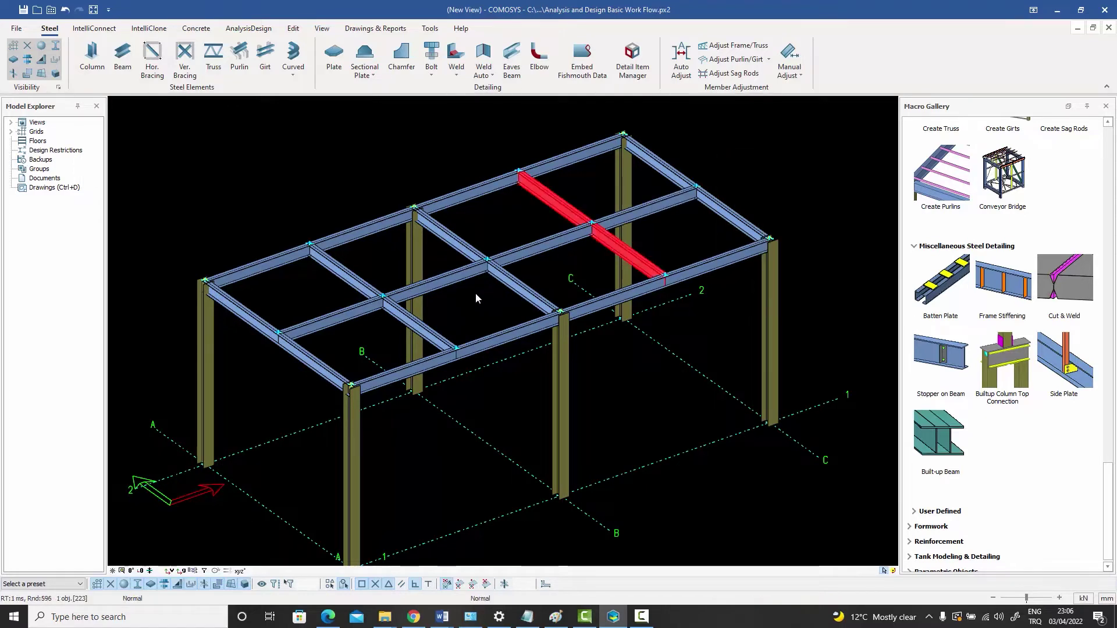
click(426, 331)
key(Escape)
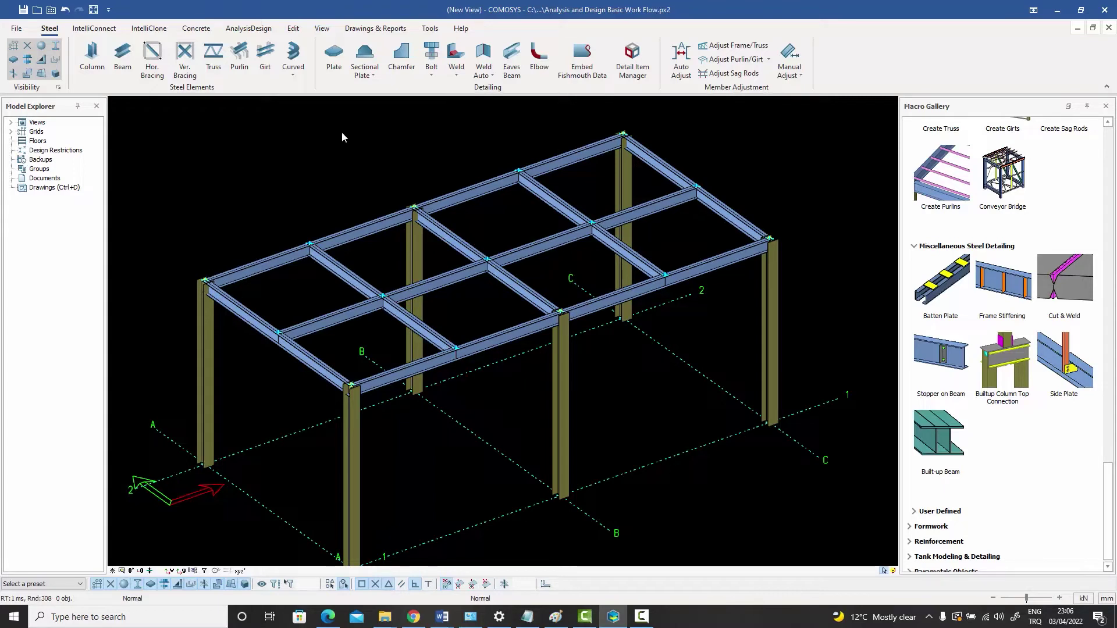
- Draw braces from the central roof joint to front, back and right-bay joints, closing back at the start joint
click(153, 62)
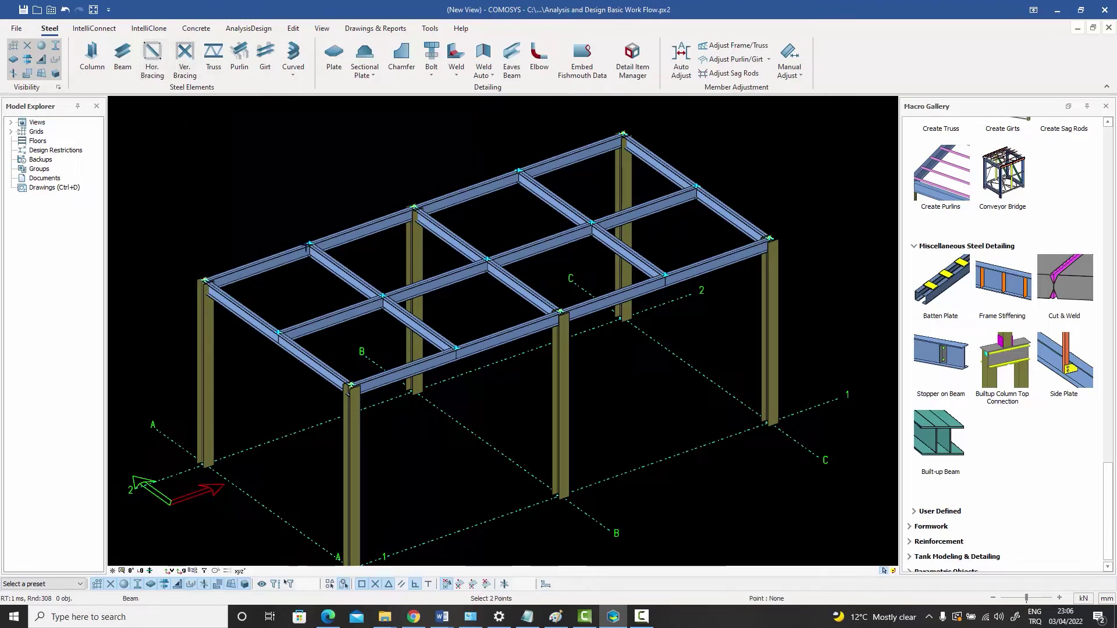
click(310, 244)
click(279, 333)
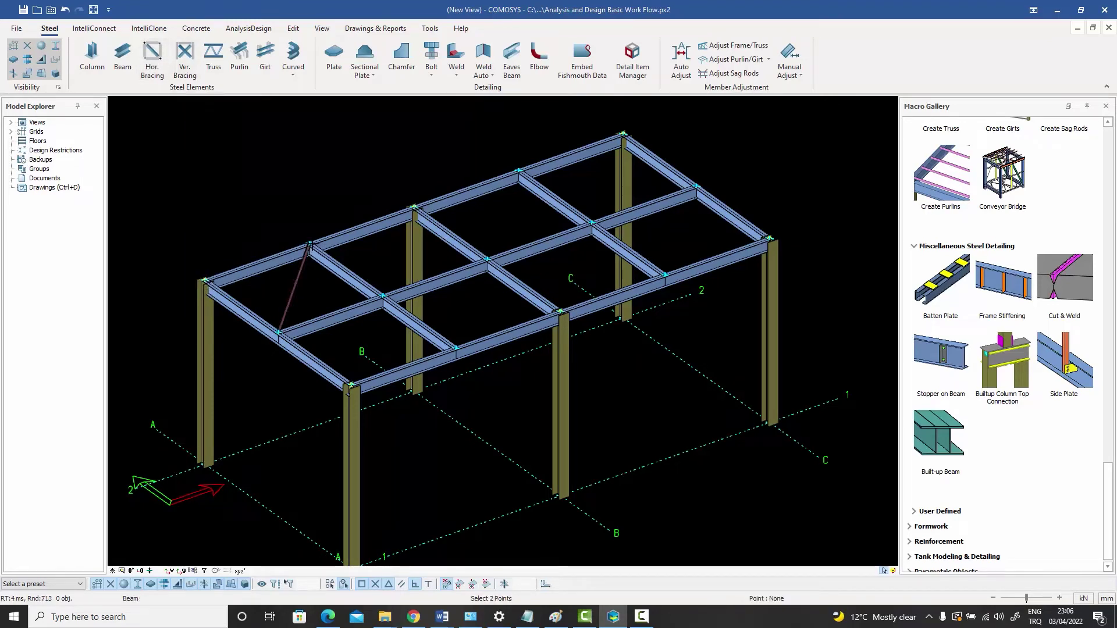
click(310, 244)
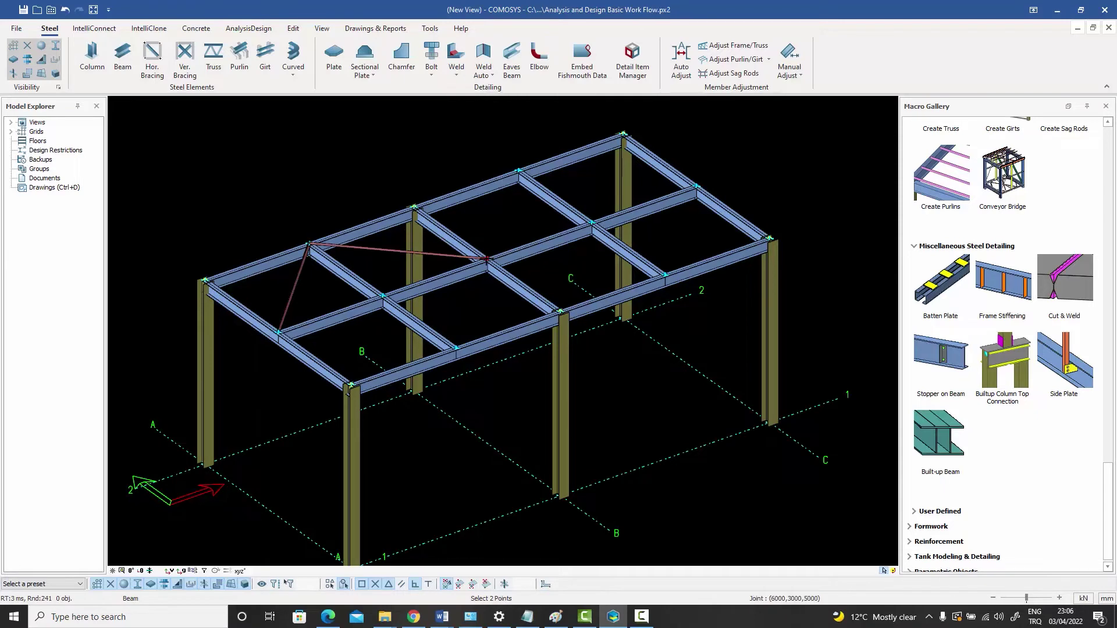
click(518, 170)
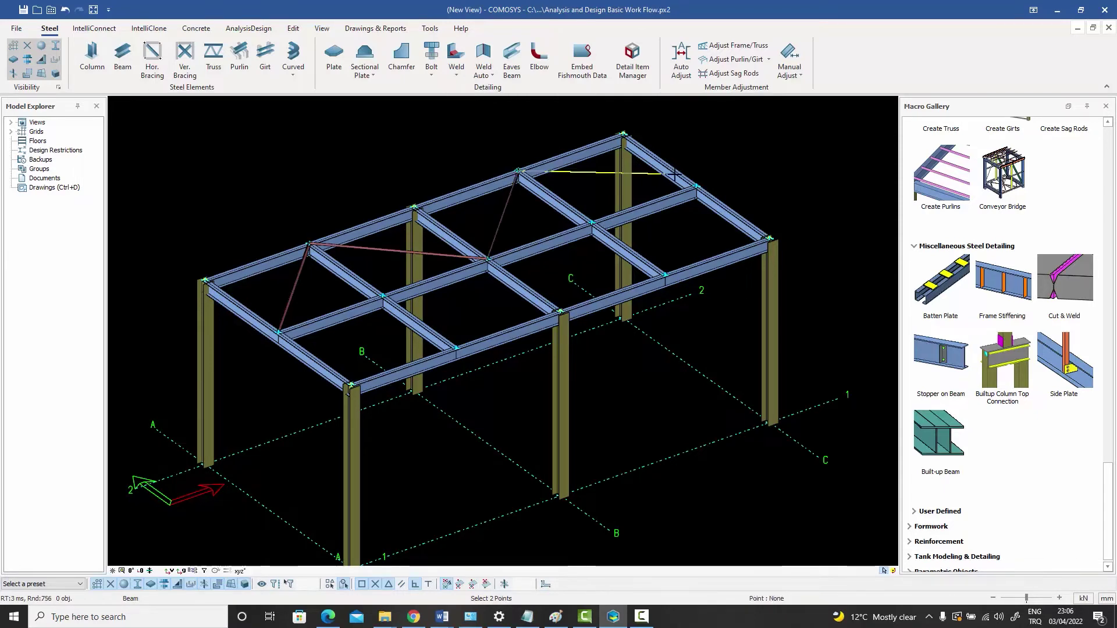
click(697, 186)
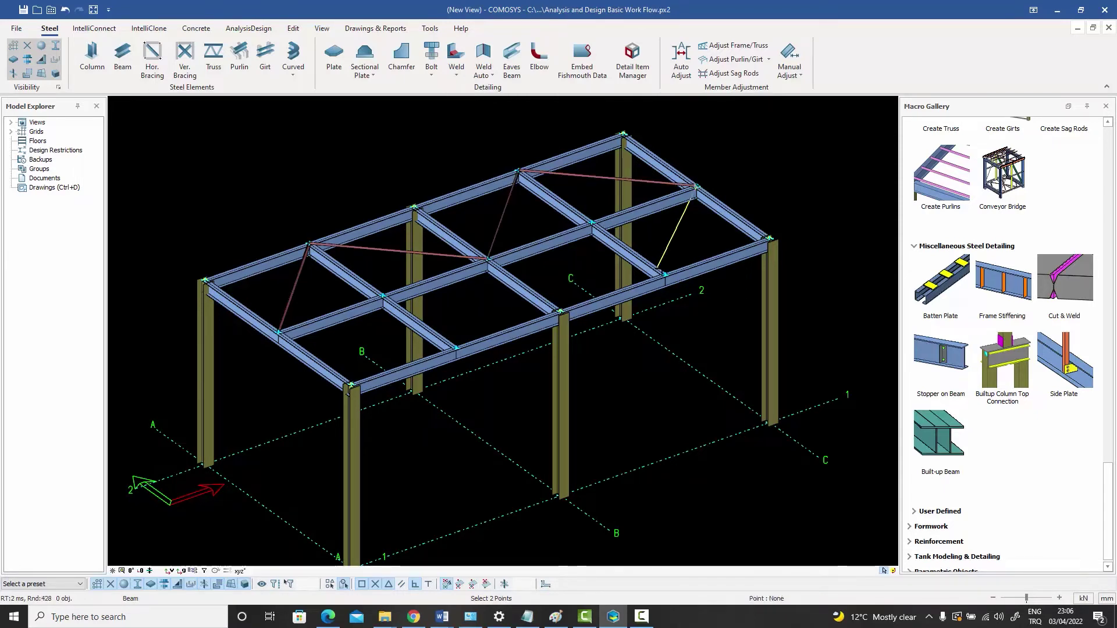
click(665, 275)
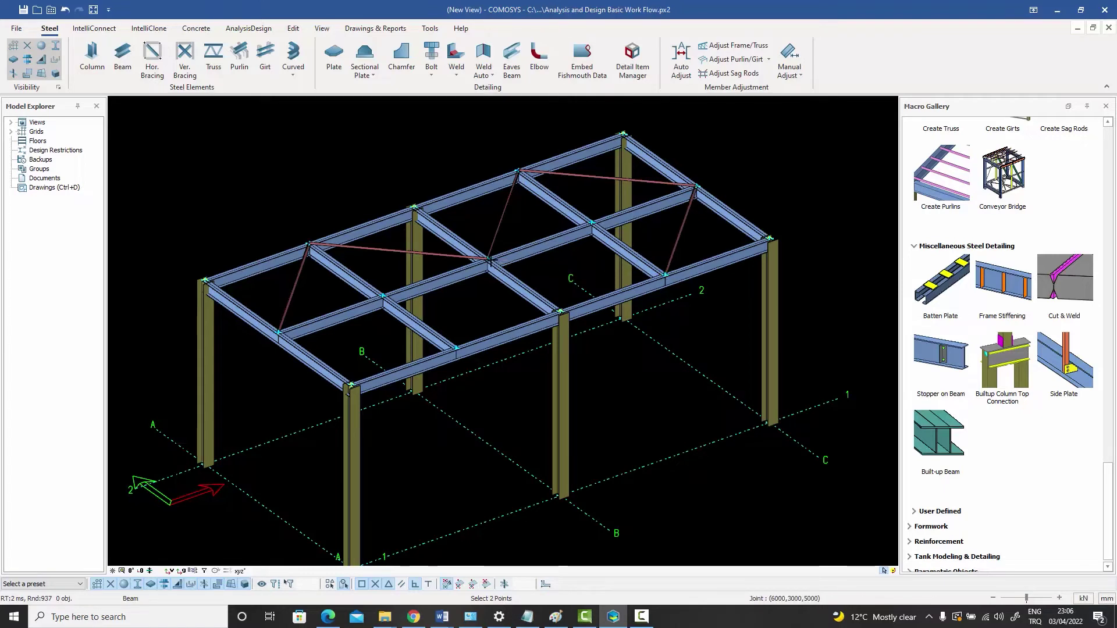
click(488, 259)
click(457, 348)
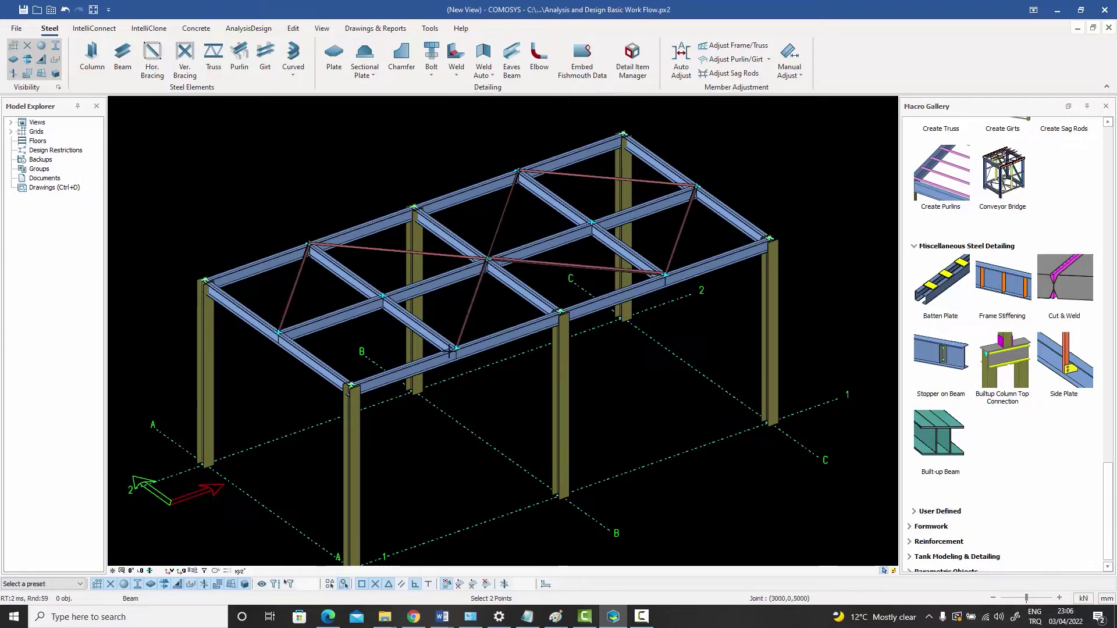
click(278, 333)
right_click(265, 189)
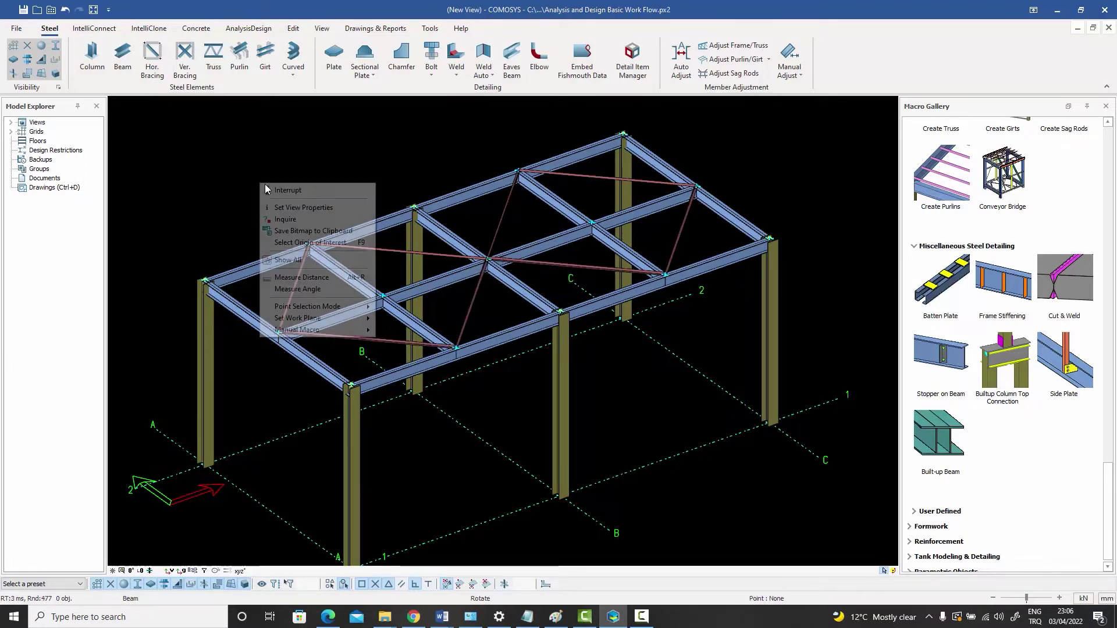
click(266, 190)
scroll(310, 273, up, 10)
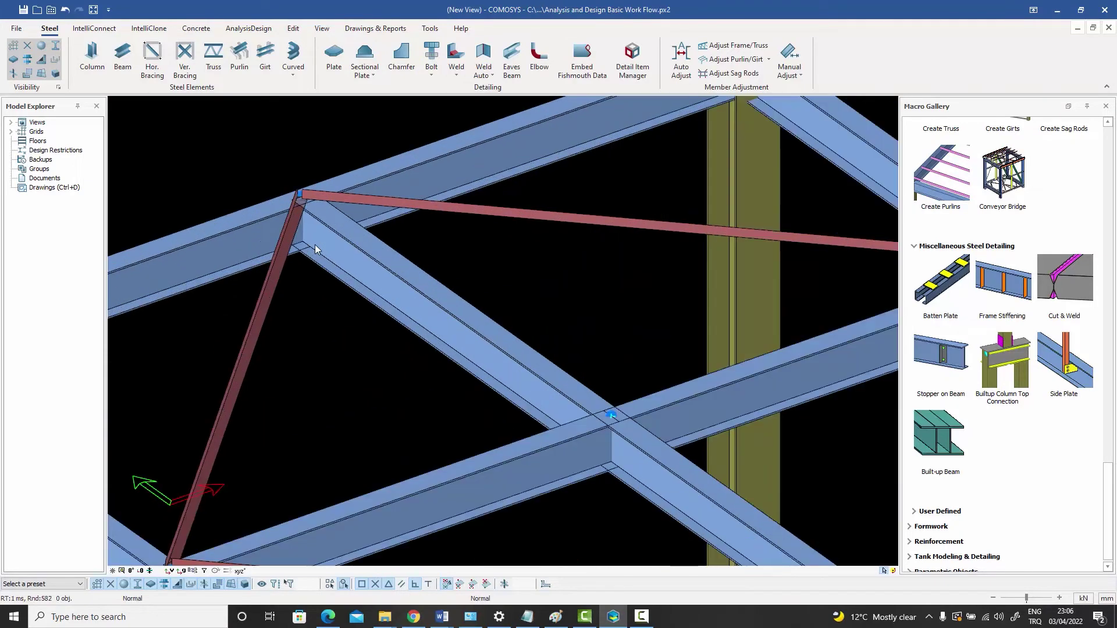
click(271, 222)
click(371, 160)
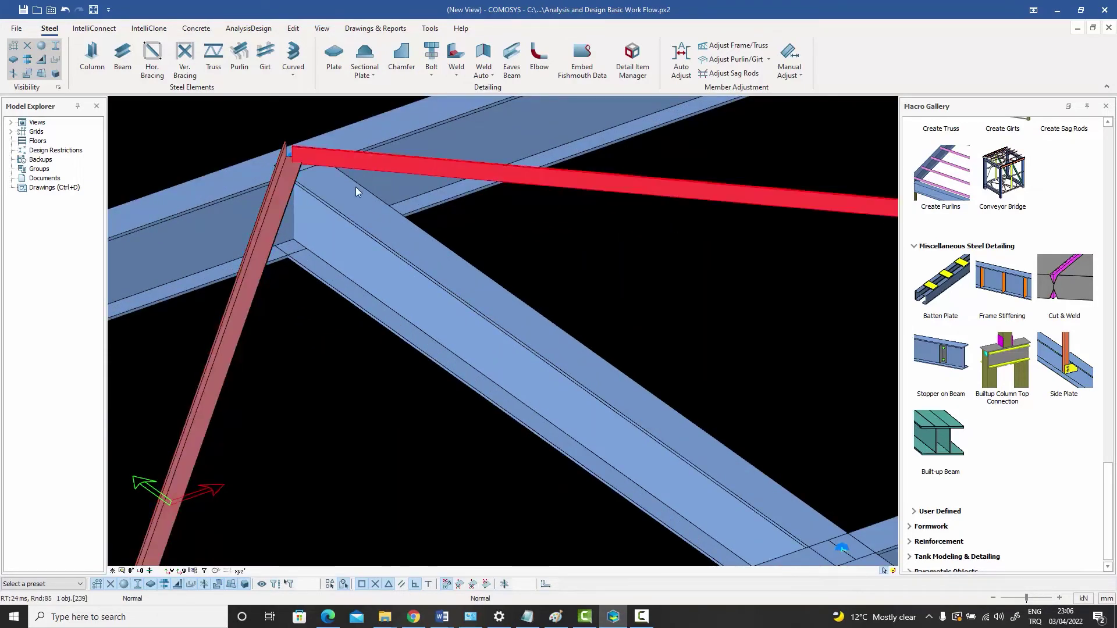
scroll(356, 192, down, 8)
middle_drag(357, 197, 348, 216)
scroll(399, 305, down, 5)
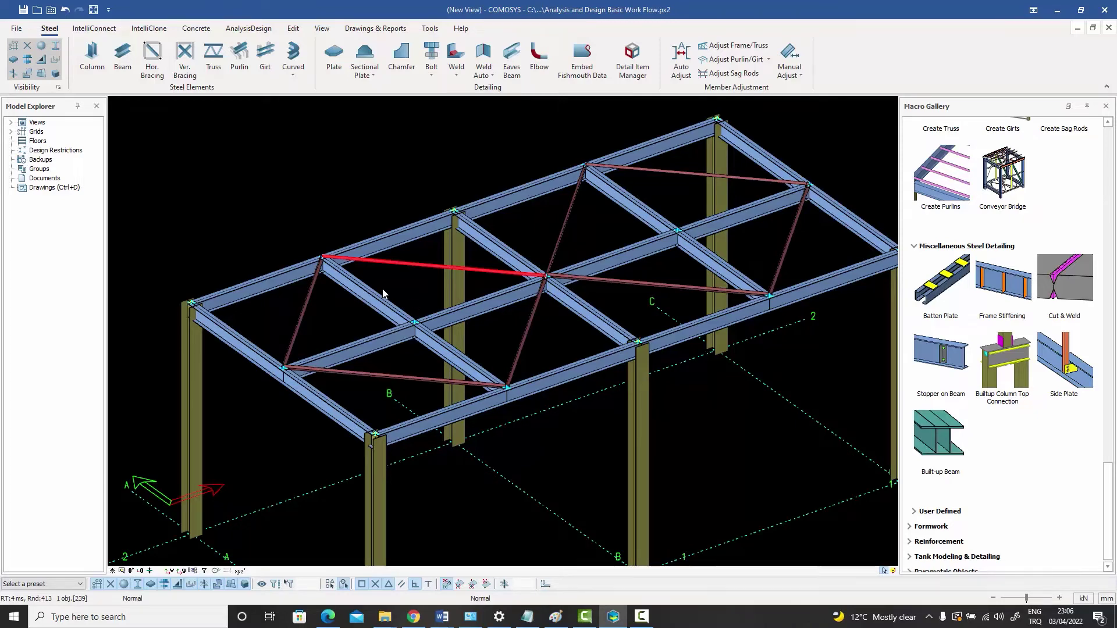
scroll(318, 257, up, 5)
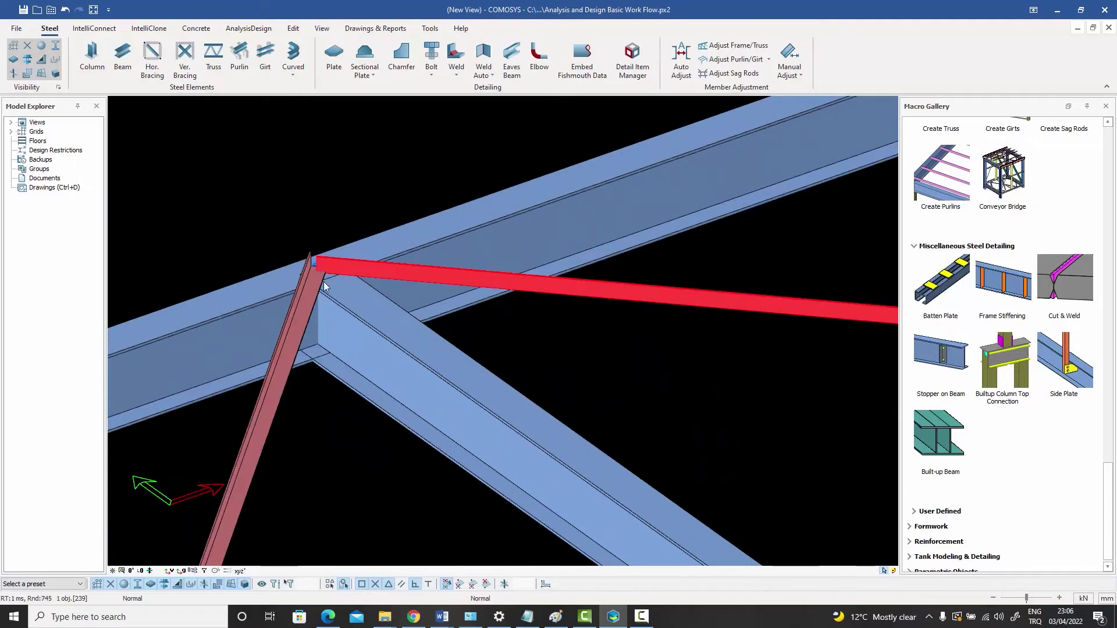
scroll(324, 281, down, 5)
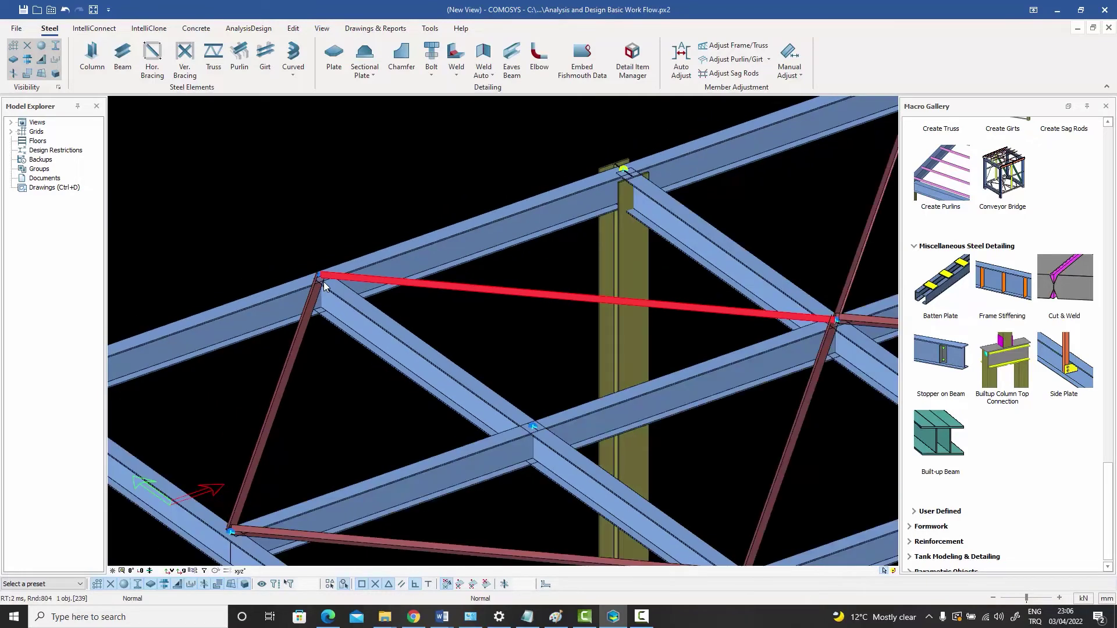
middle_drag(380, 300, 340, 295)
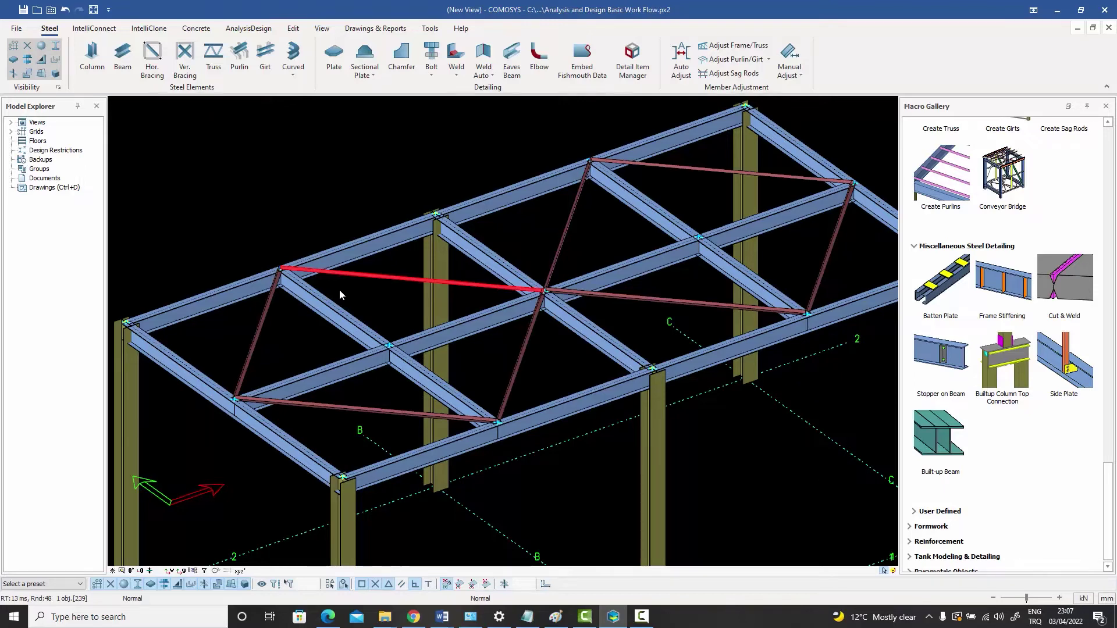
scroll(340, 295, down, 5)
middle_drag(367, 298, 403, 256)
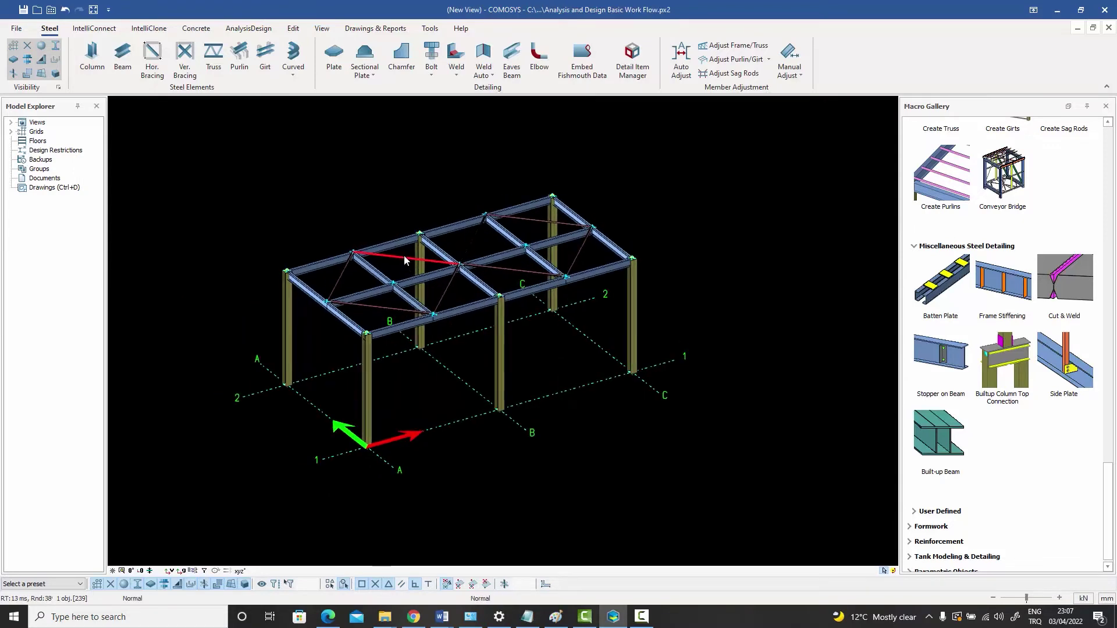
- Draw three wall braces from column bases up to the mid-span and upper beam joints
click(185, 62)
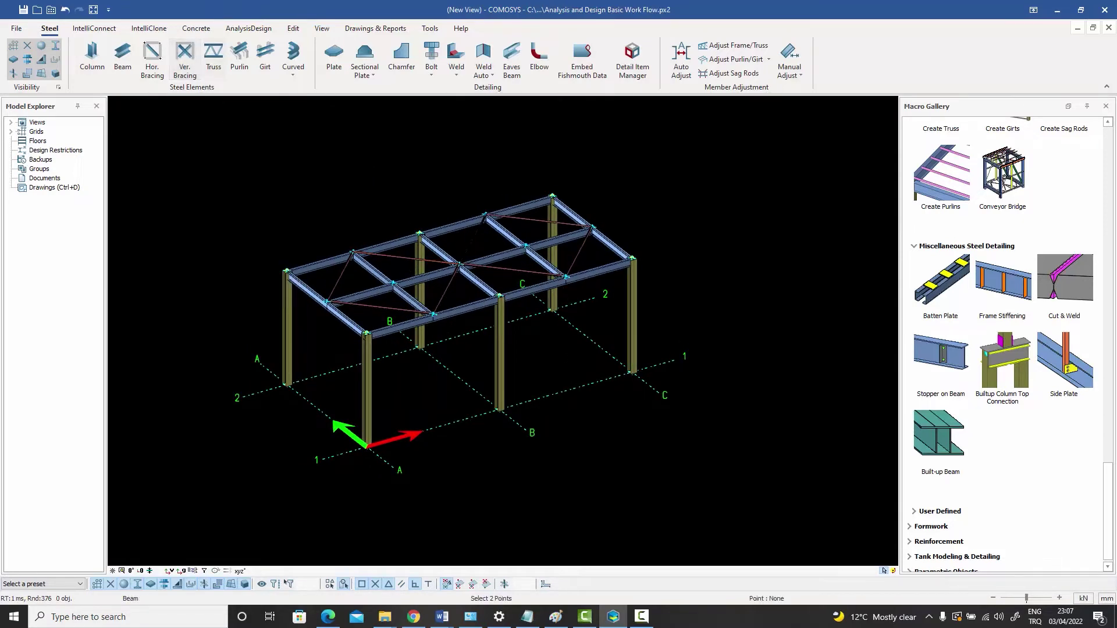
scroll(407, 390, up, 3)
click(334, 488)
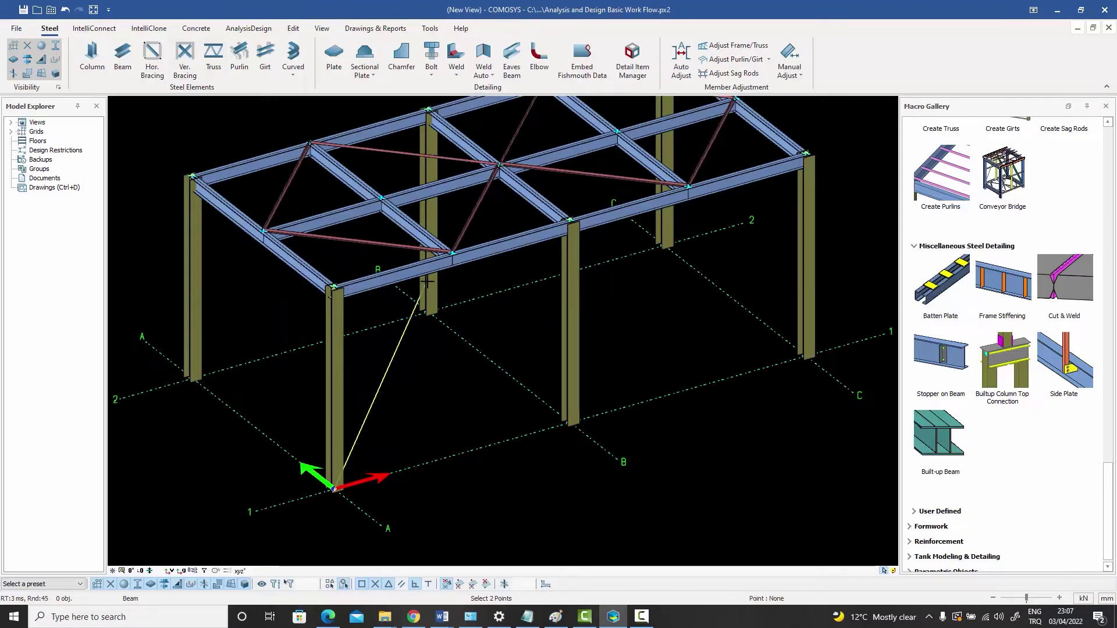
click(453, 253)
click(567, 420)
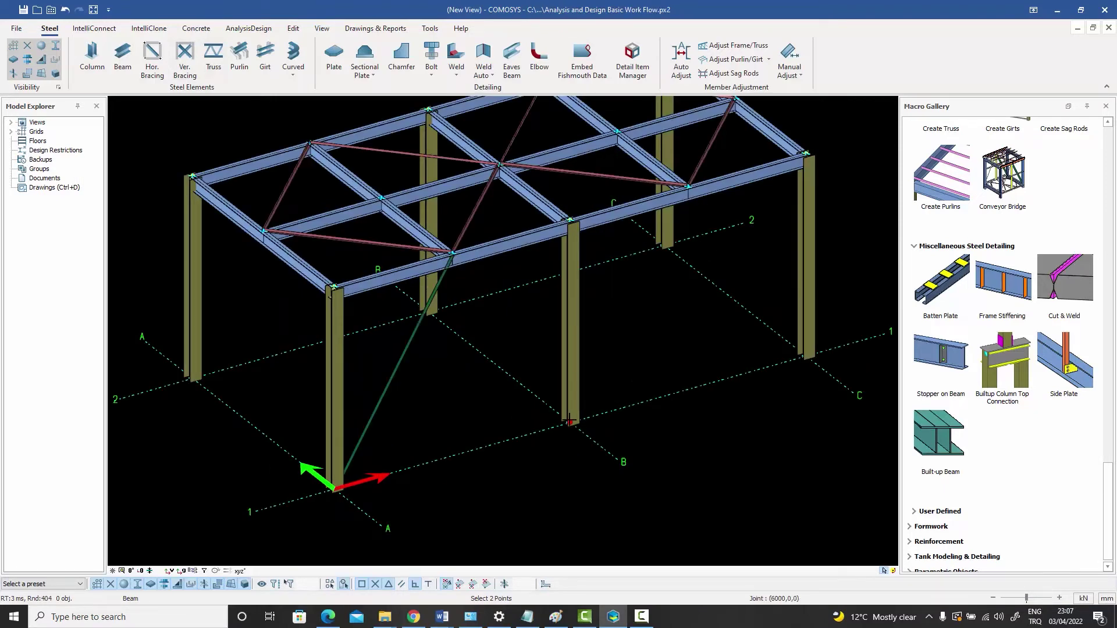
click(452, 253)
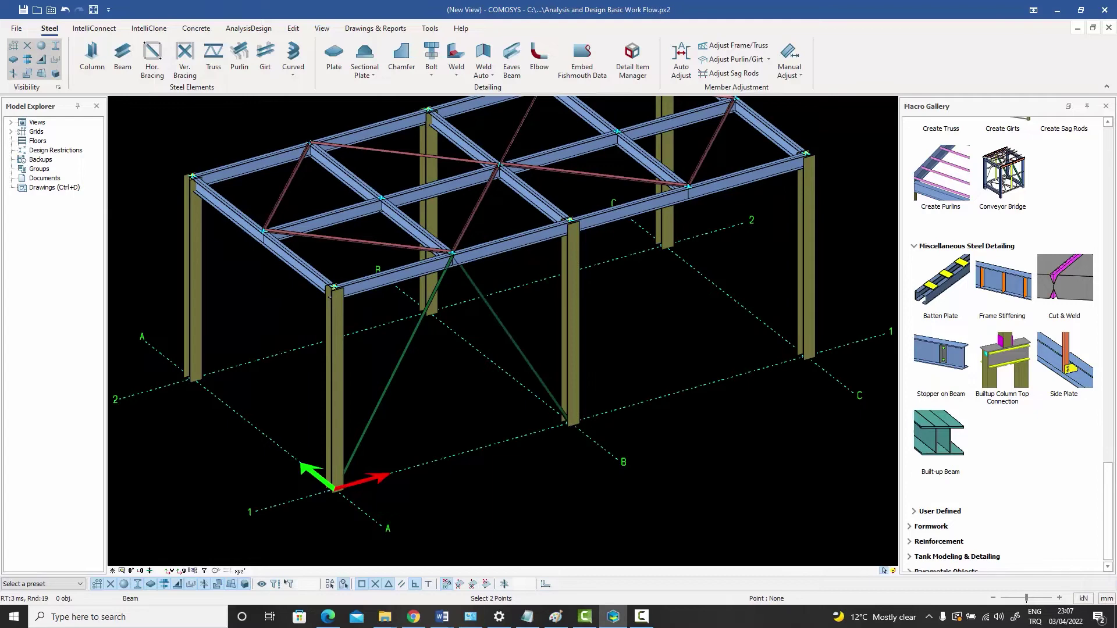
click(192, 377)
click(264, 231)
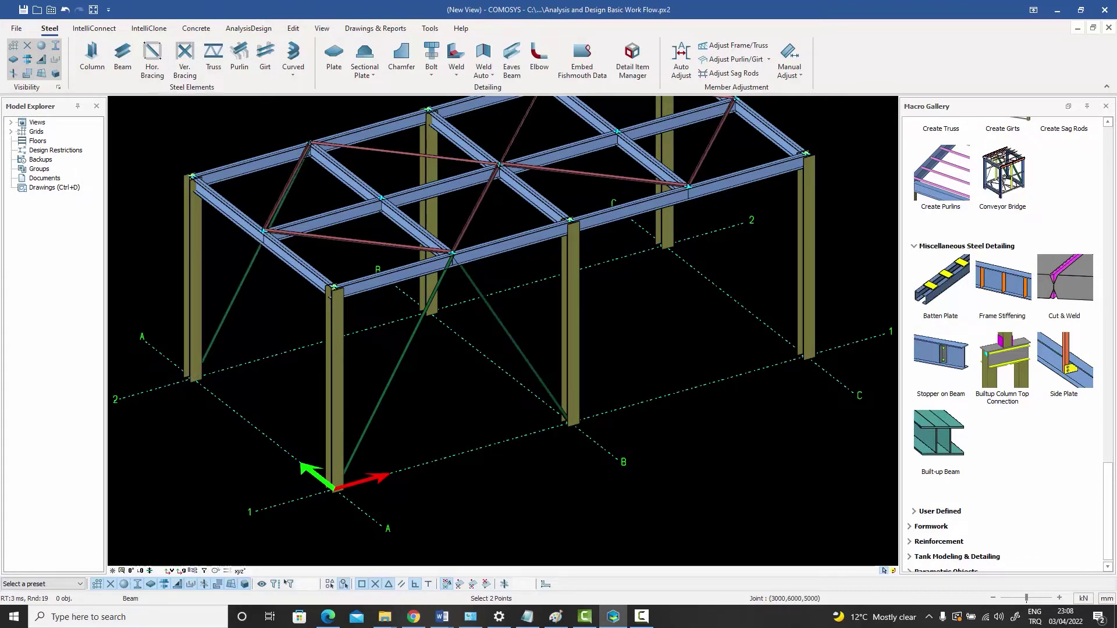
scroll(441, 323, up, 3)
right_click(416, 289)
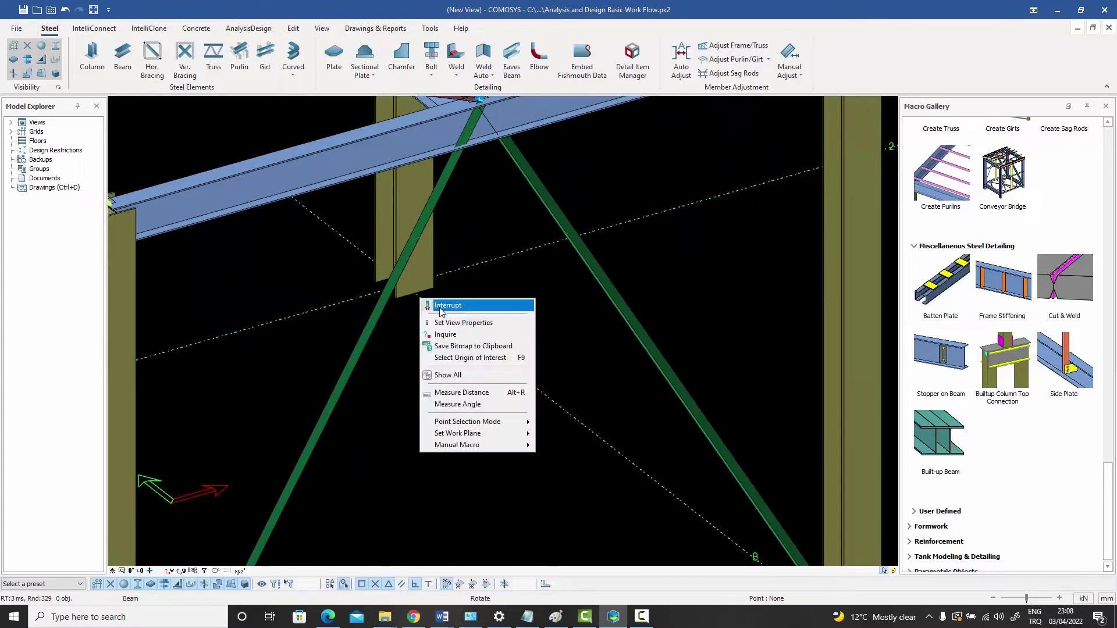
click(442, 302)
- Rotate to the opposite wall, restart vertical bracing, then interrupt it
middle_drag(442, 302, 454, 349)
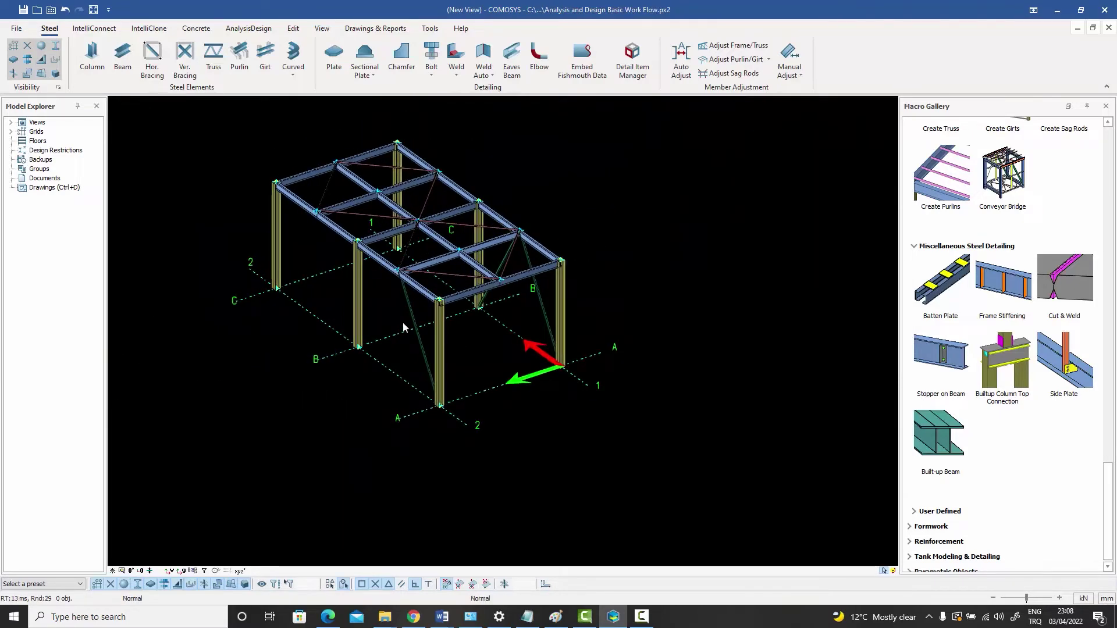
scroll(402, 321, up, 3)
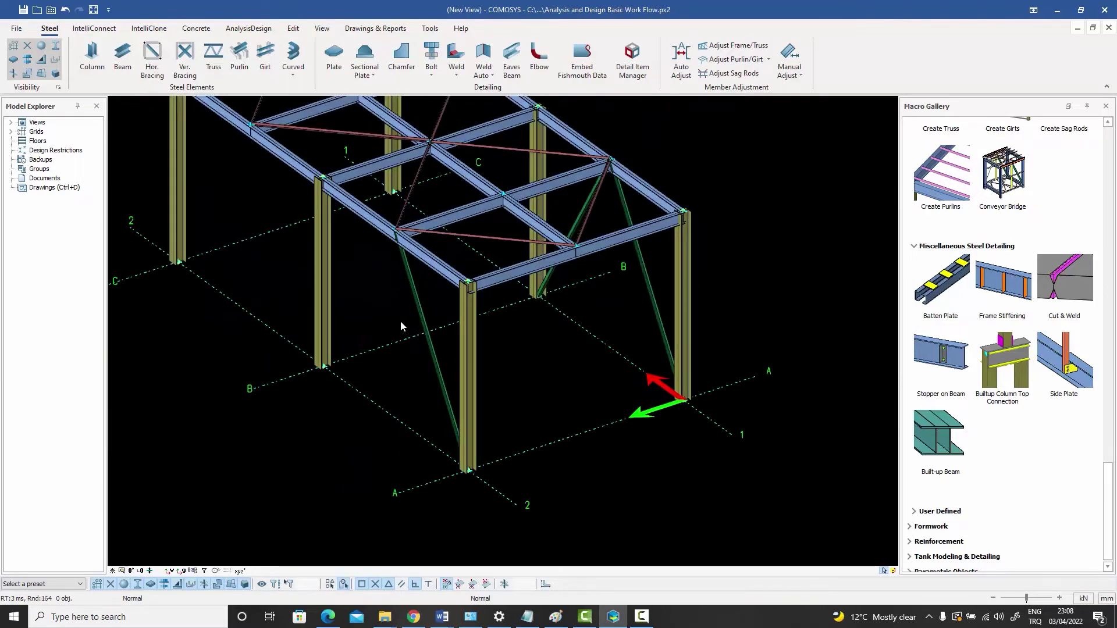
click(185, 56)
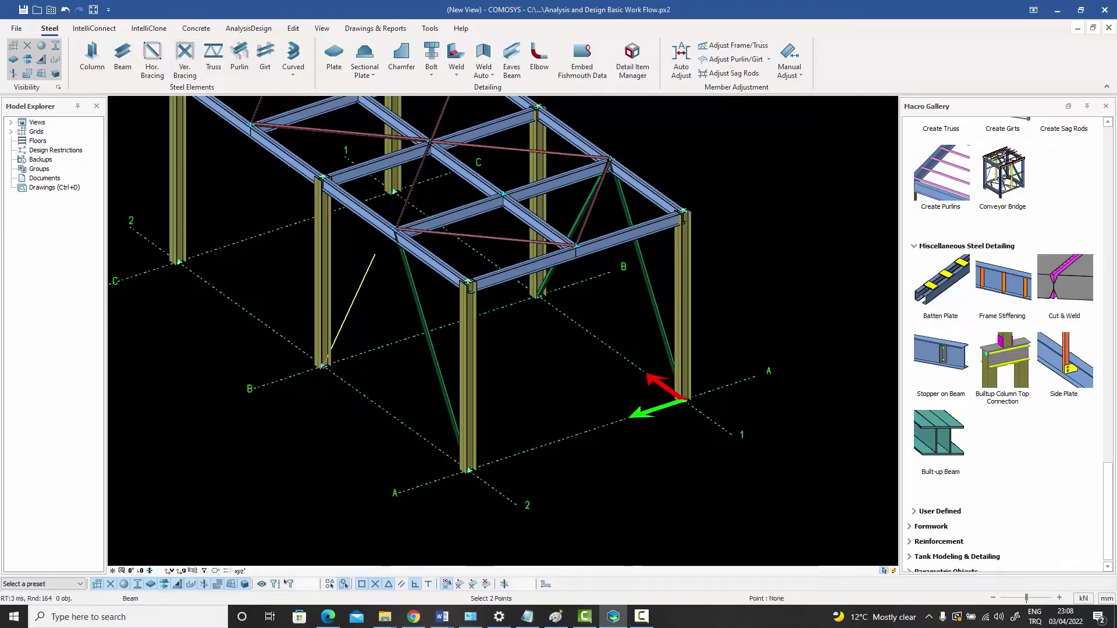
right_click(358, 241)
click(389, 278)
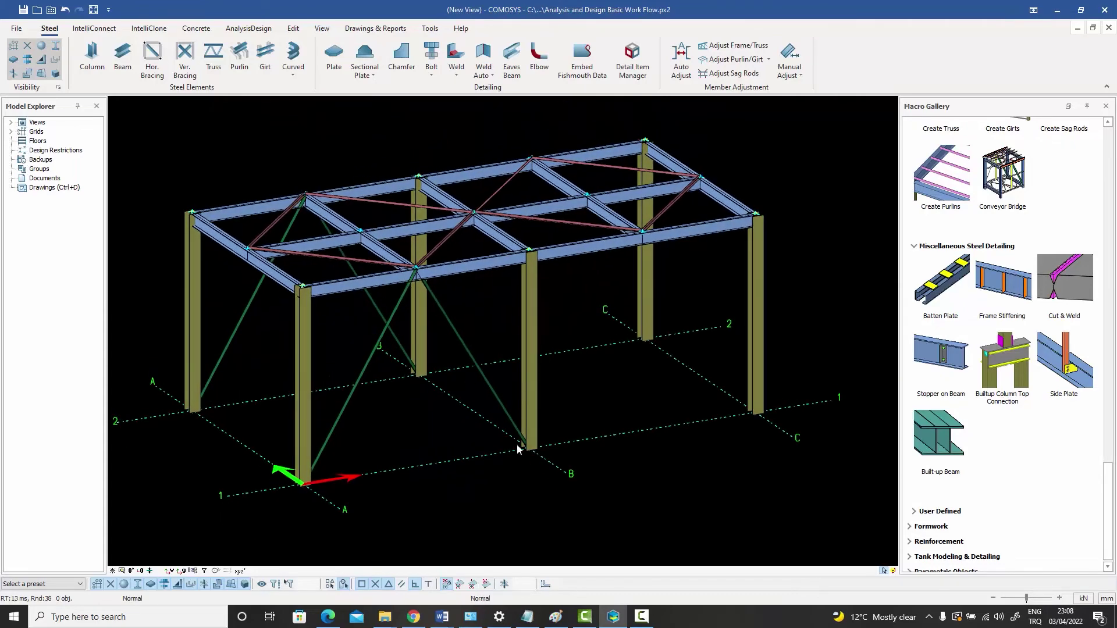
mouse_move(518, 448)
middle_down()
mouse_move(590, 446)
mouse_move(579, 411)
mouse_move(501, 435)
middle_up()
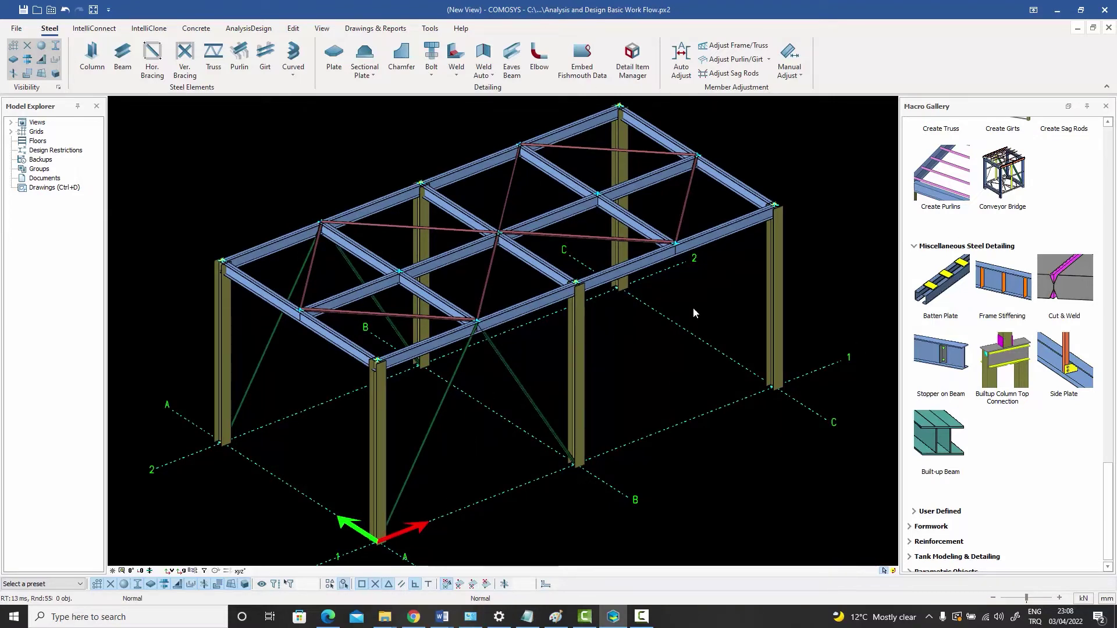
- Nudge the frame left and scroll the Macro Gallery to Create Girts under Structural Members
middle_drag(694, 320, 675, 320)
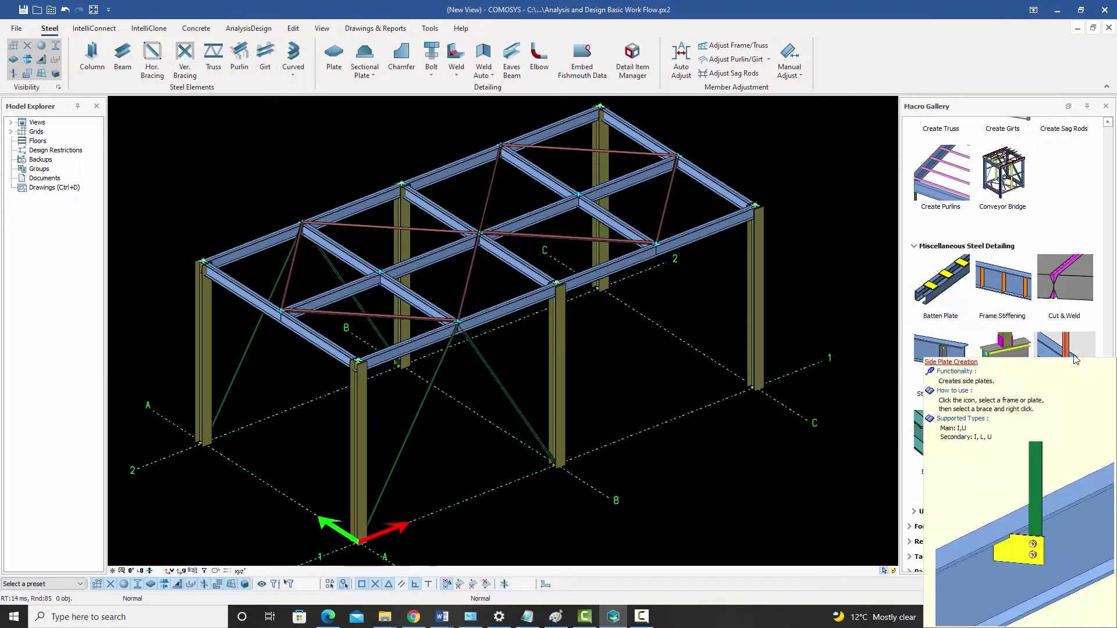
scroll(1030, 291, up, 3)
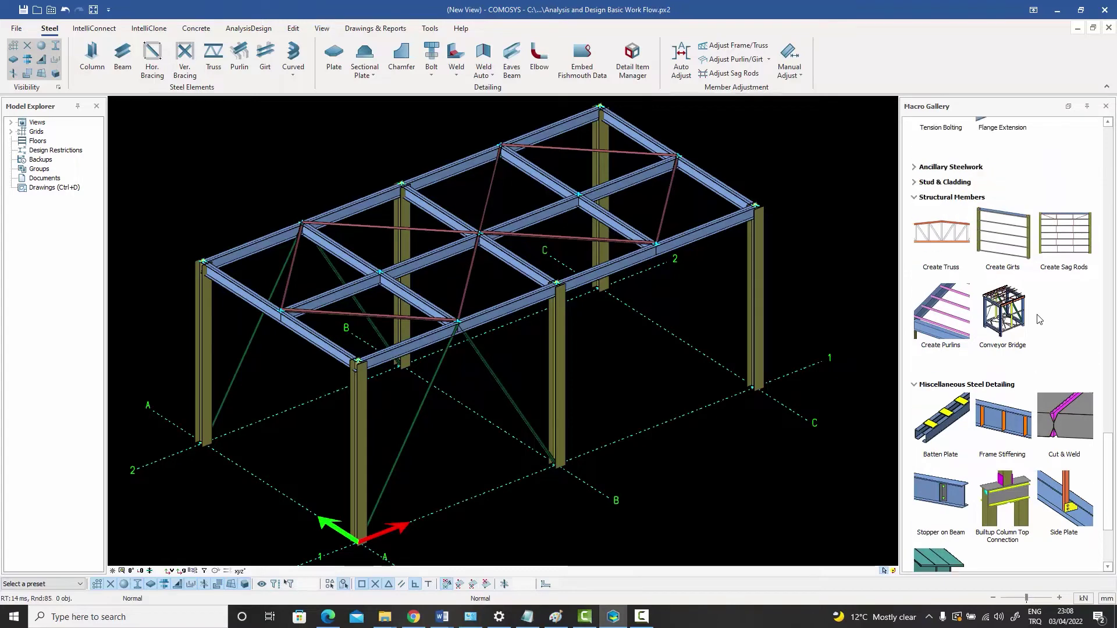
- Generate side girts along the long front wall between the front column and the far column
click(1010, 242)
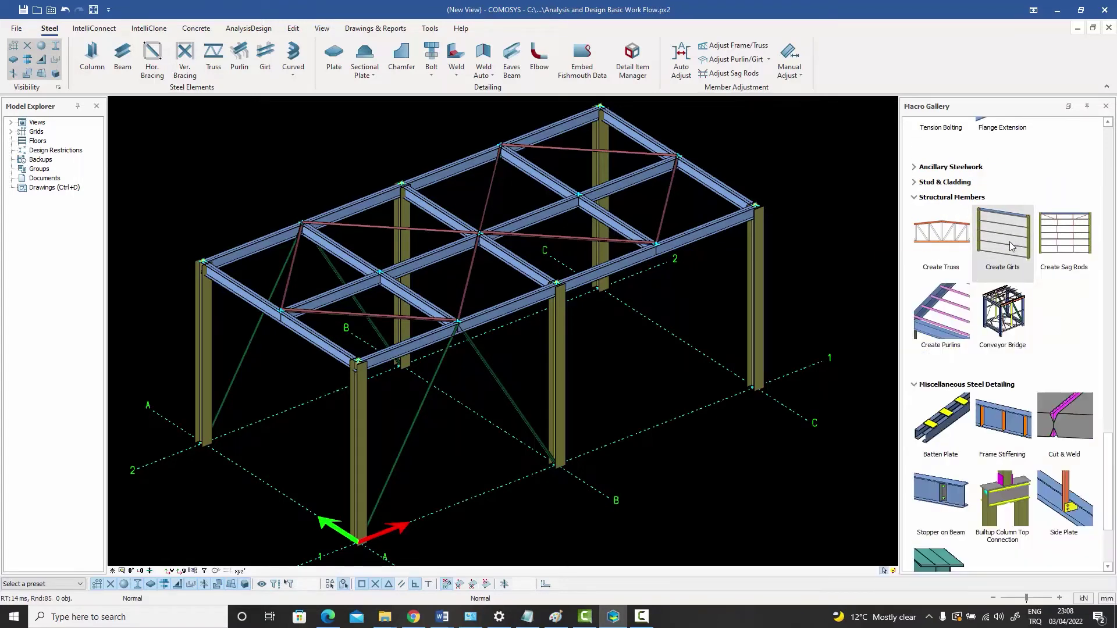
click(360, 475)
click(756, 312)
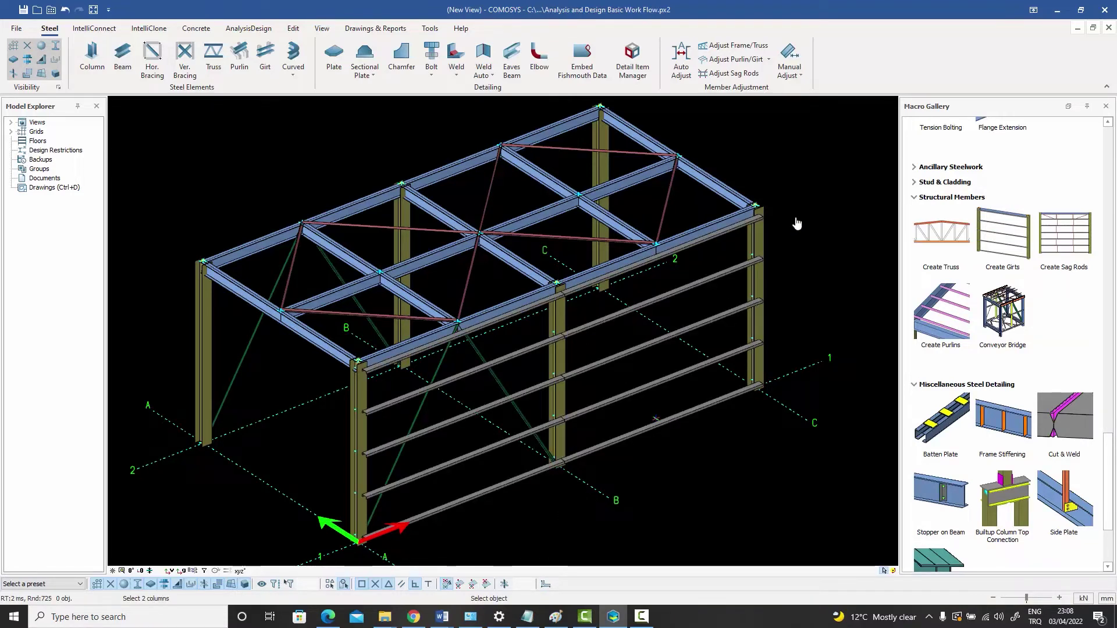
key(Escape)
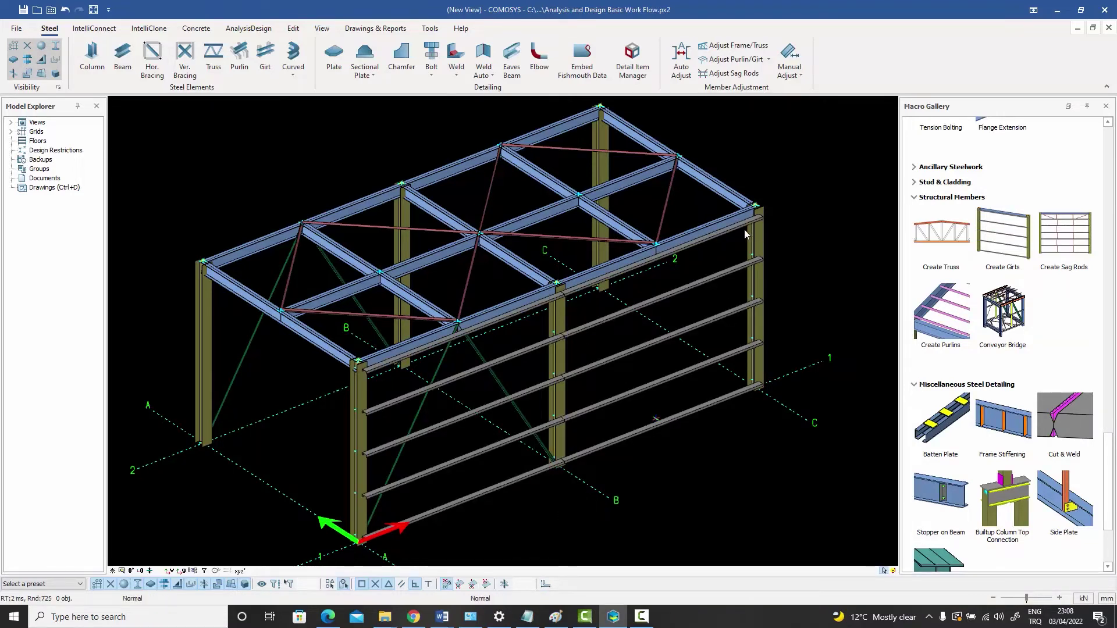
scroll(745, 229, up, 6)
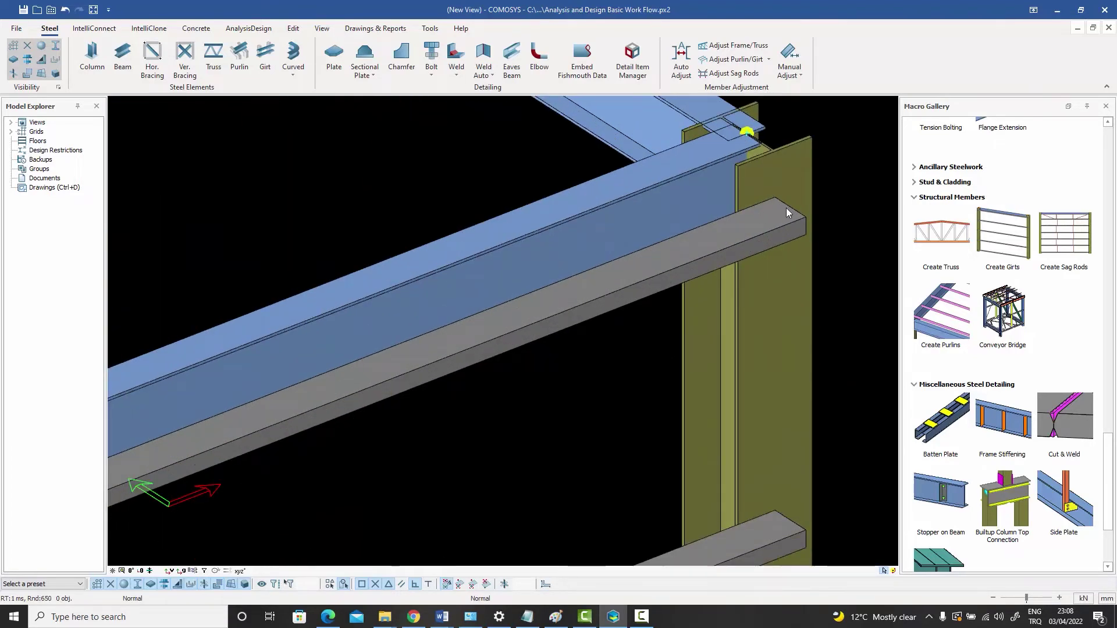
scroll(783, 208, down, 6)
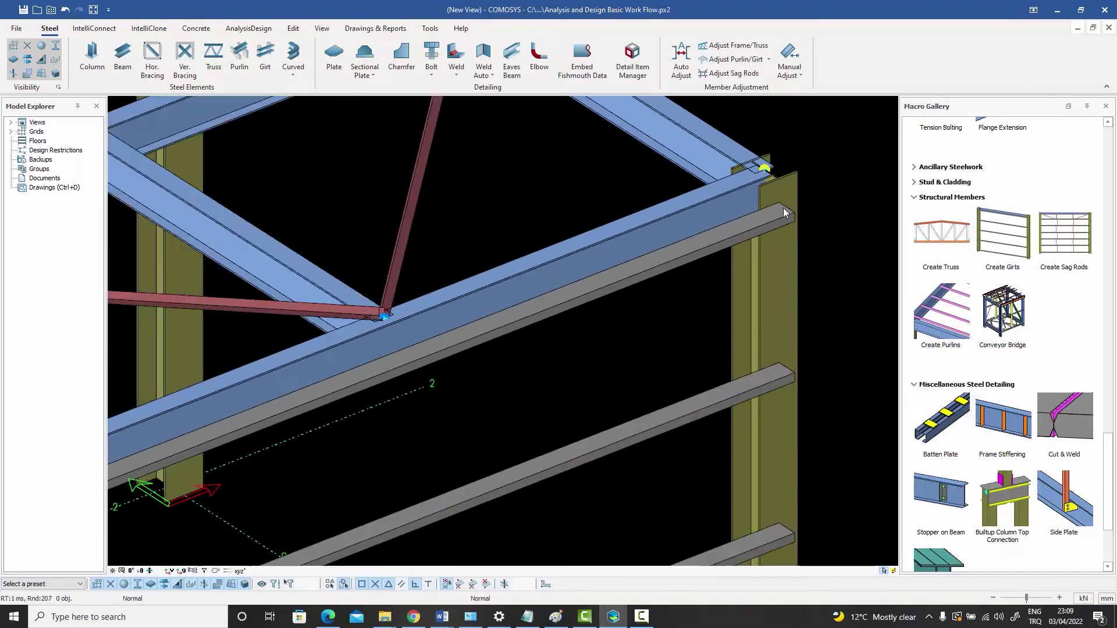
middle_drag(767, 224, 781, 217)
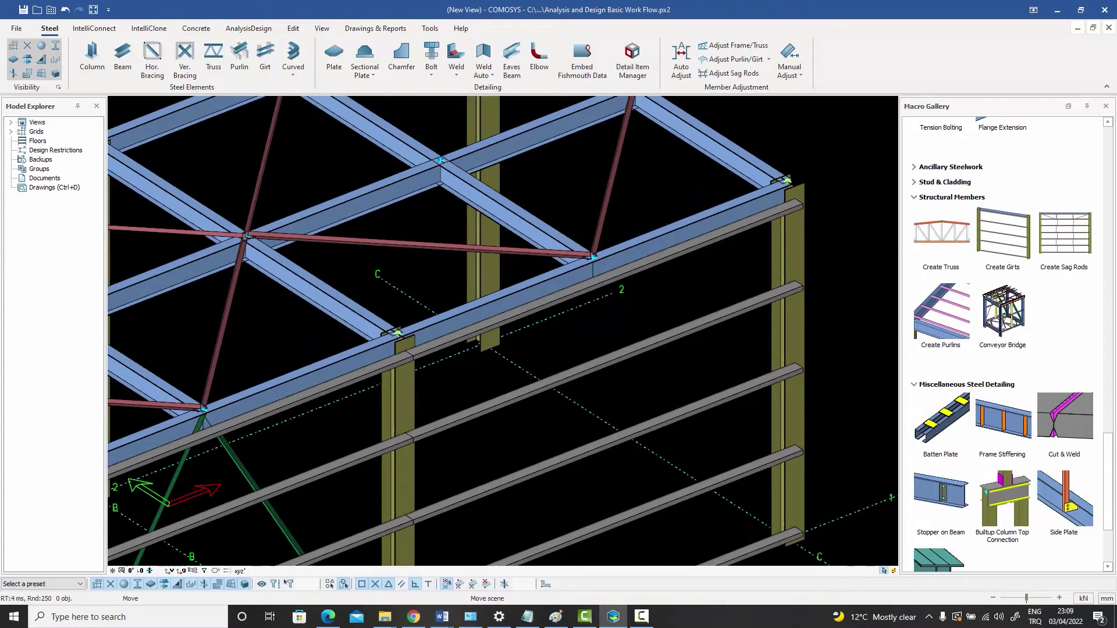
- Switch to wireframe and zoom in to check that the girt nodes meet the columns
key(w)
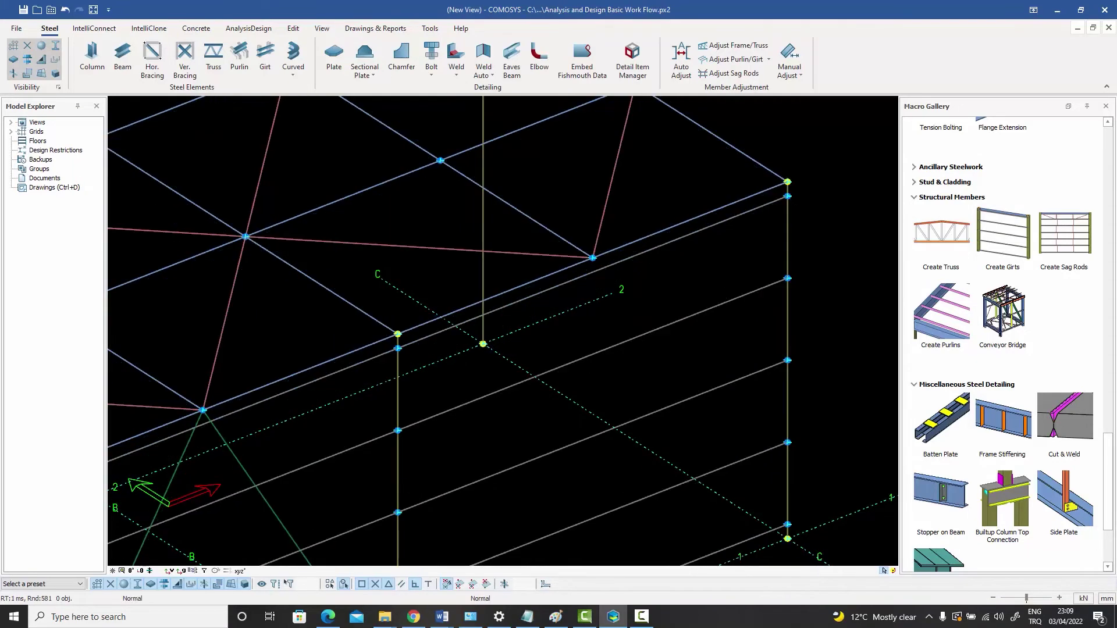
scroll(777, 218, down, 3)
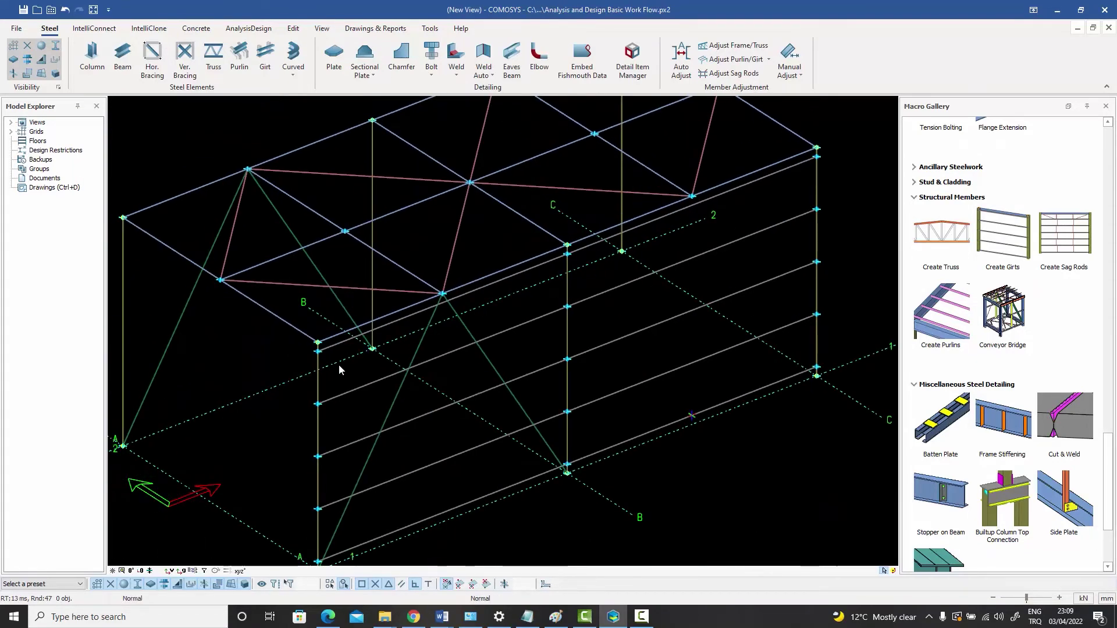
scroll(313, 345, up, 6)
scroll(313, 345, up, 5)
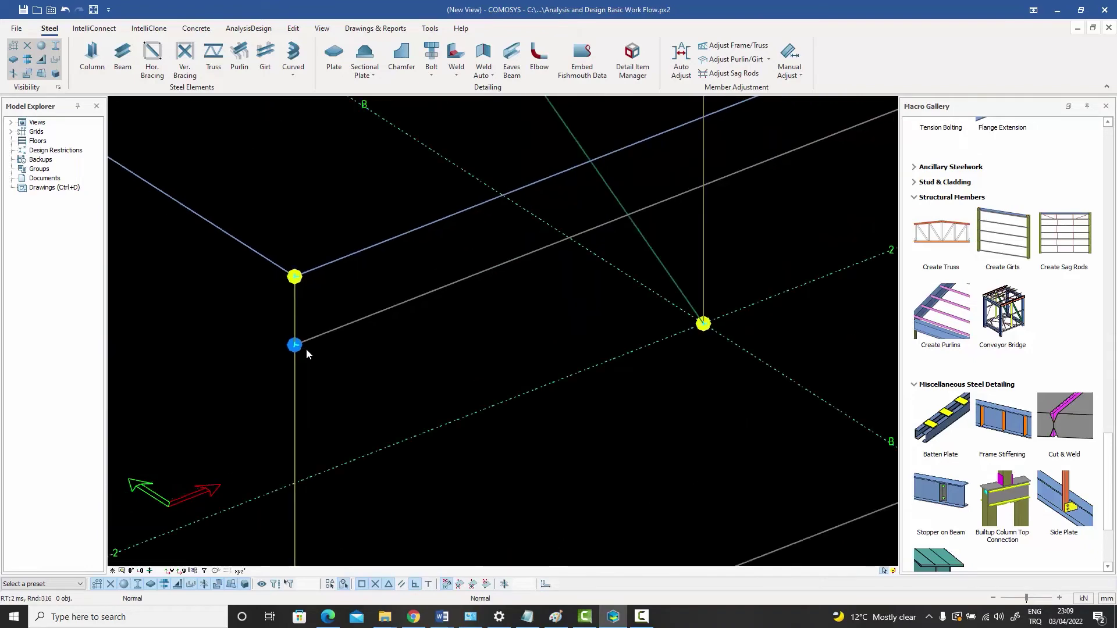
scroll(306, 347, down, 5)
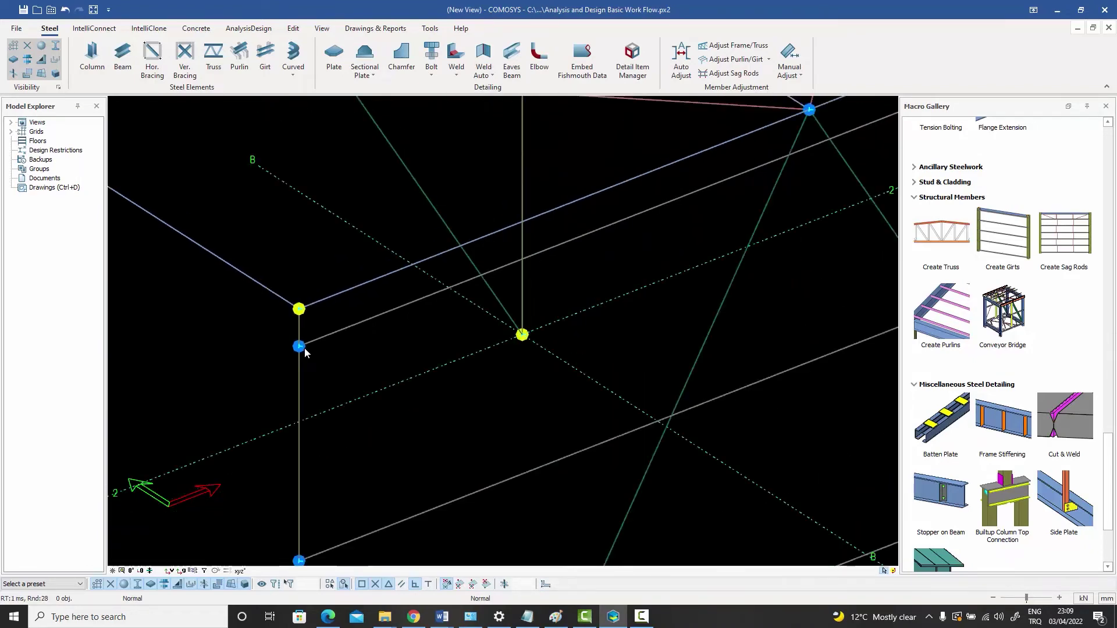
scroll(549, 272, down, 2)
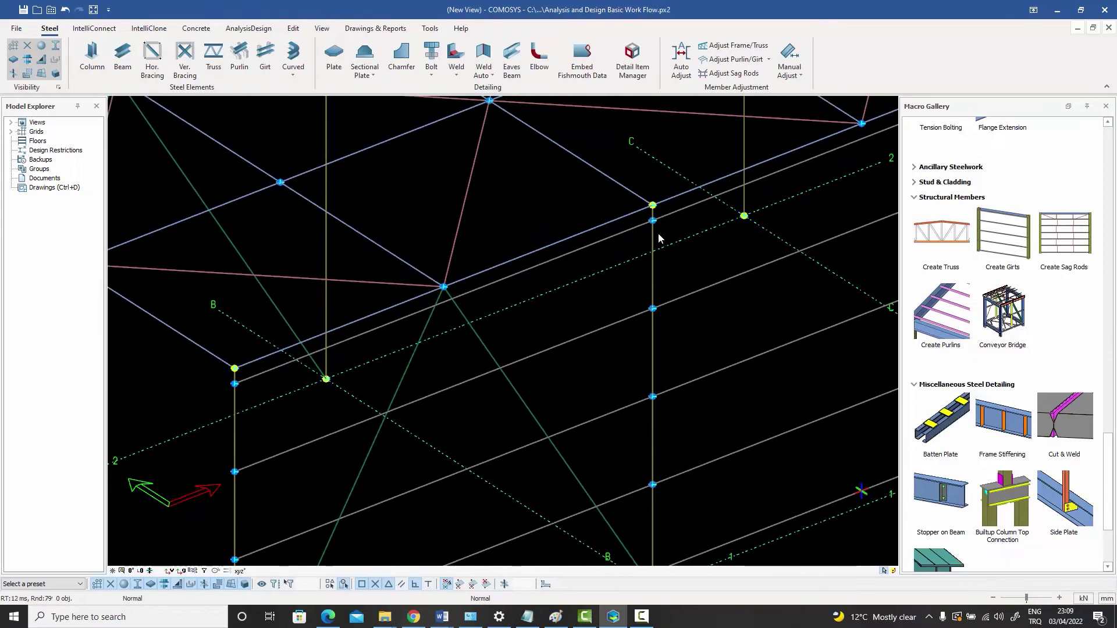
scroll(643, 228, down, 2)
middle_drag(646, 234, 582, 268)
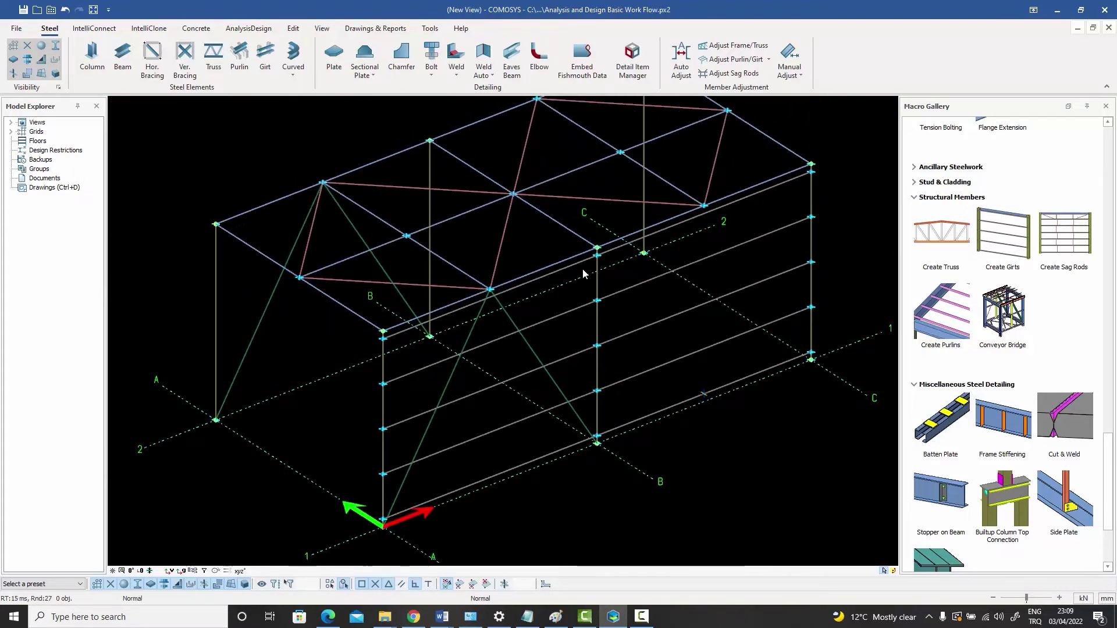
- Select the right end column of the front wall
scroll(589, 273, up, 1)
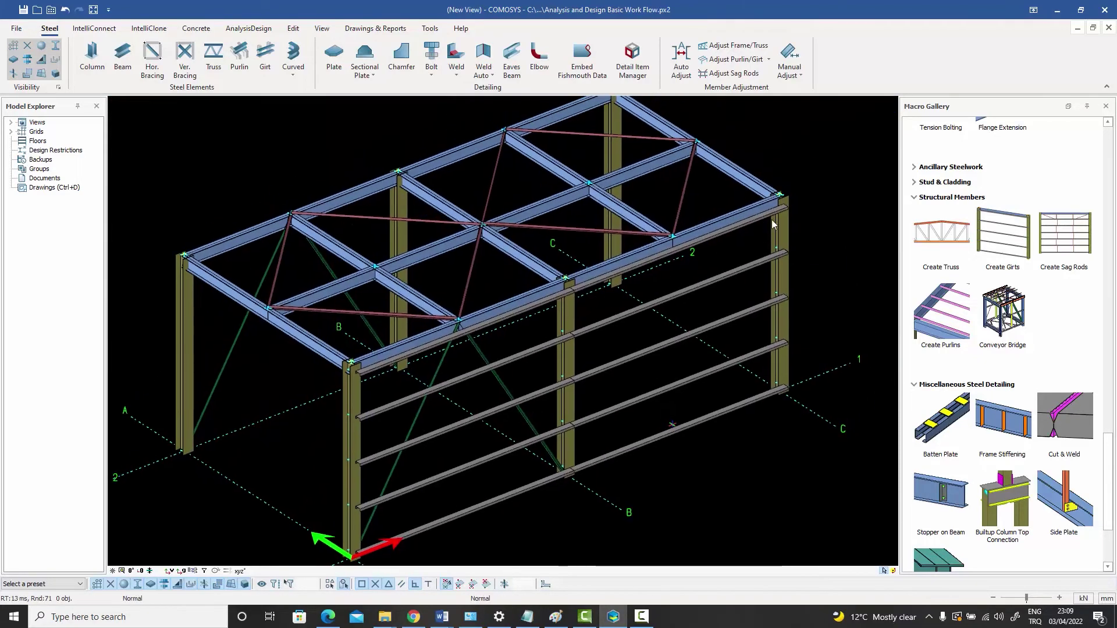
scroll(774, 212, up, 4)
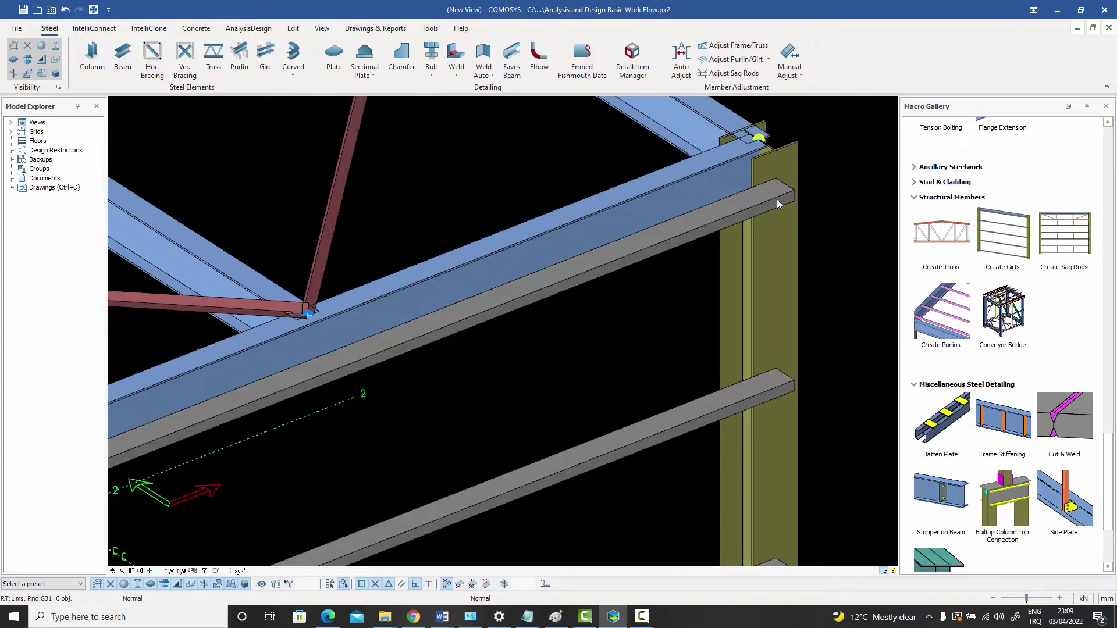
click(792, 166)
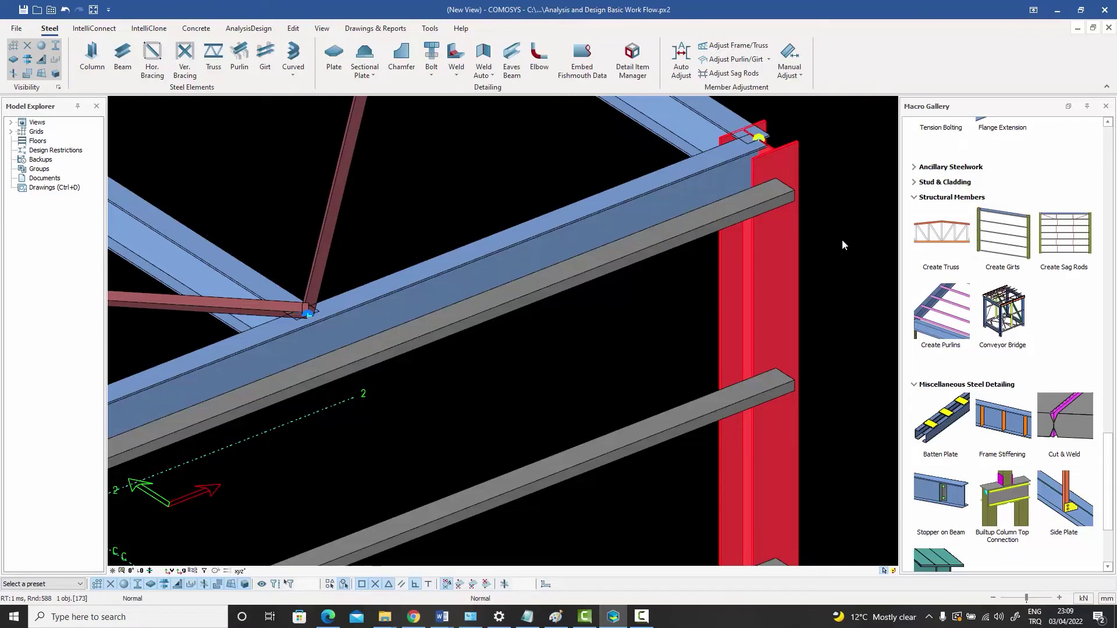
scroll(842, 239, down, 5)
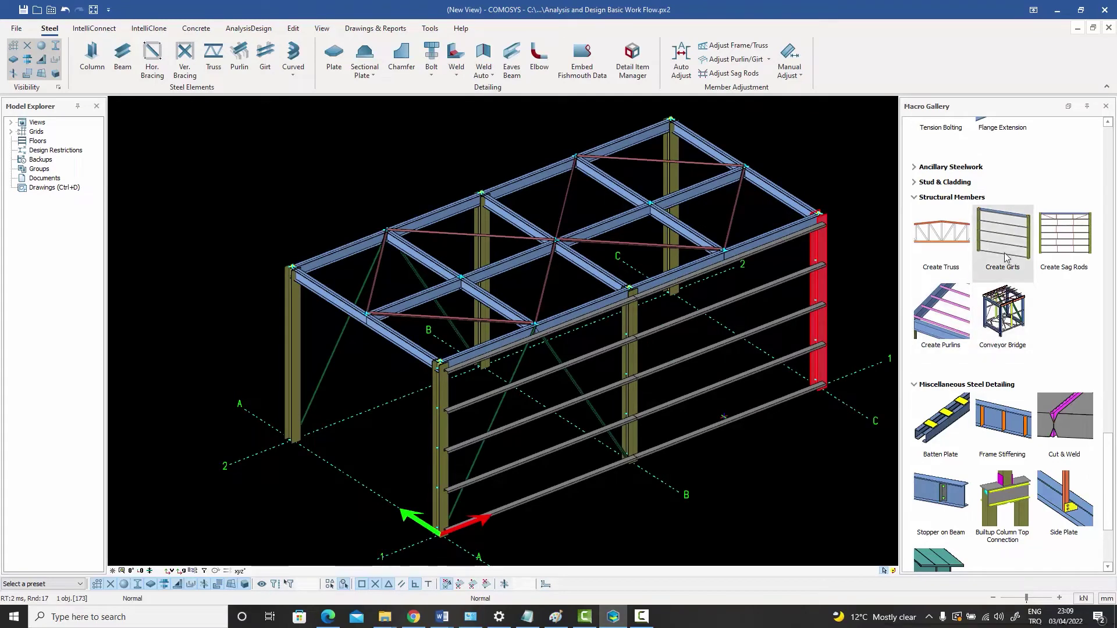
- Clear the column selection, orbit to another side, and start then cancel Create Truss
key(Escape)
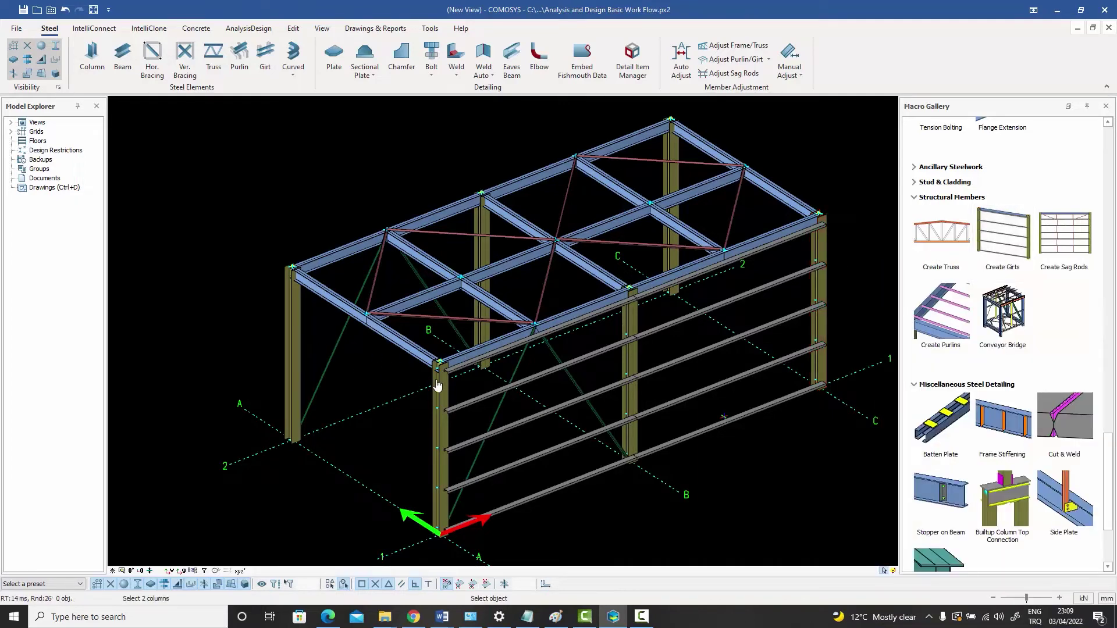
scroll(440, 391, down, 3)
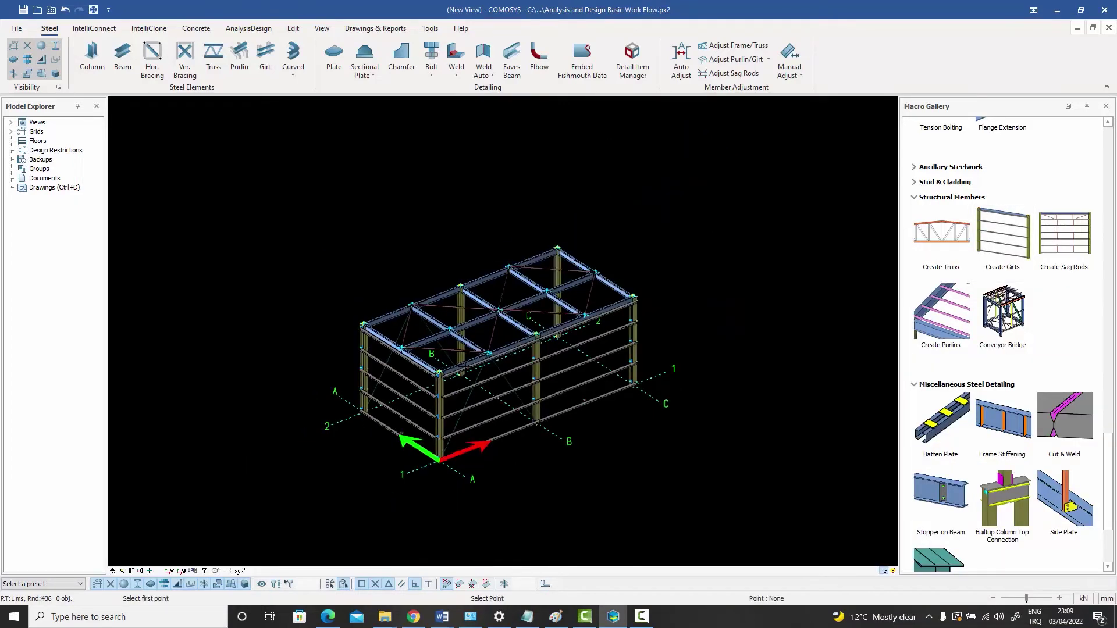
middle_drag(471, 374, 383, 409)
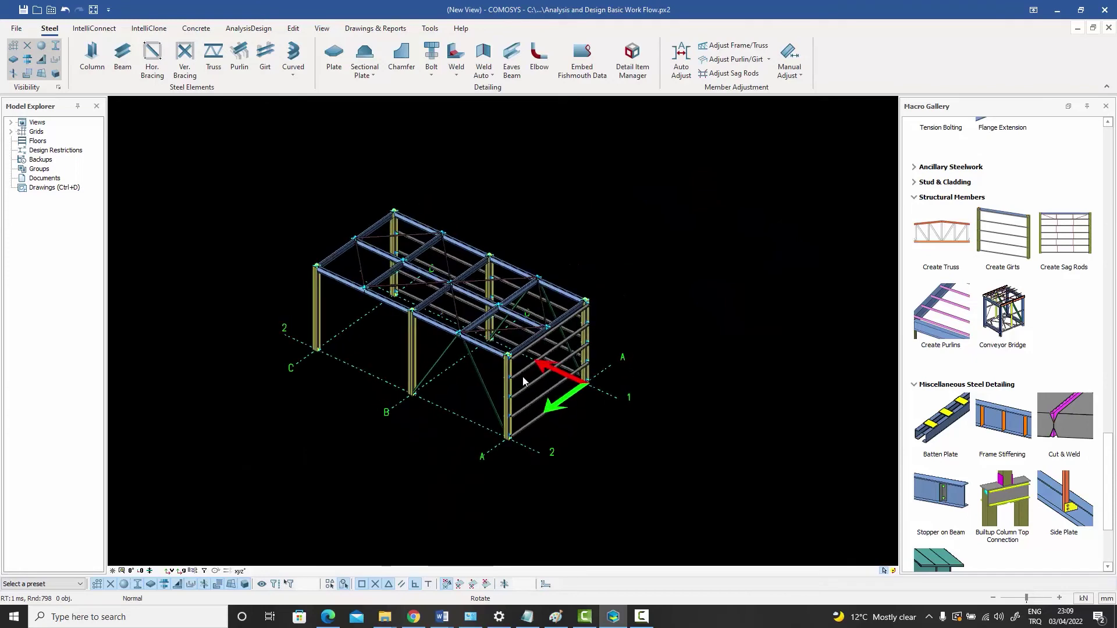
click(958, 220)
scroll(461, 382, up, 4)
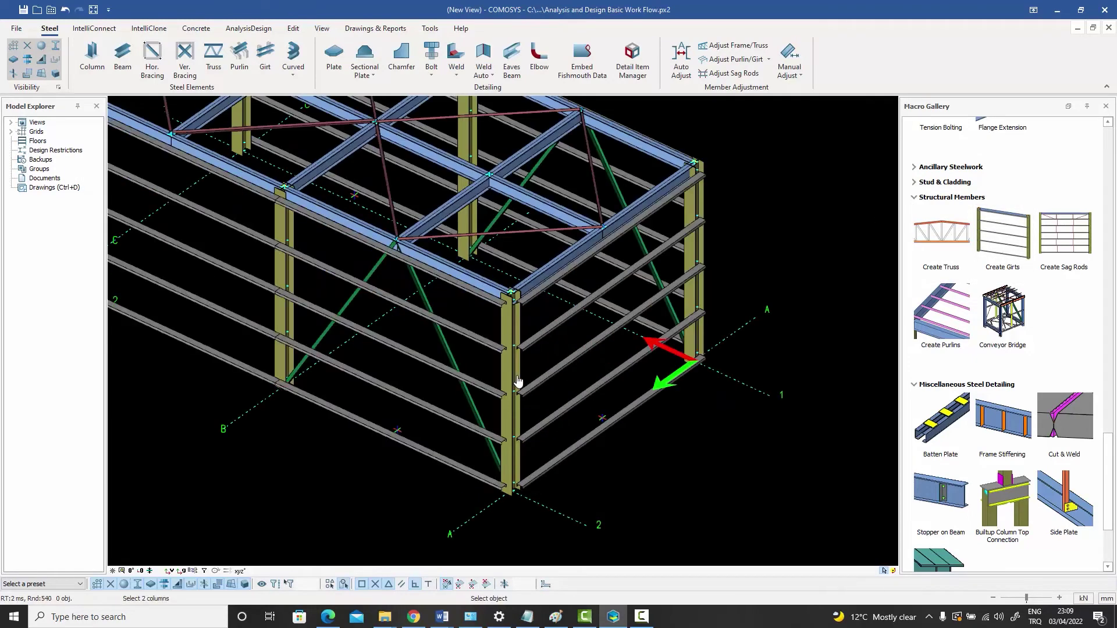
scroll(495, 367, down, 4)
scroll(387, 243, up, 5)
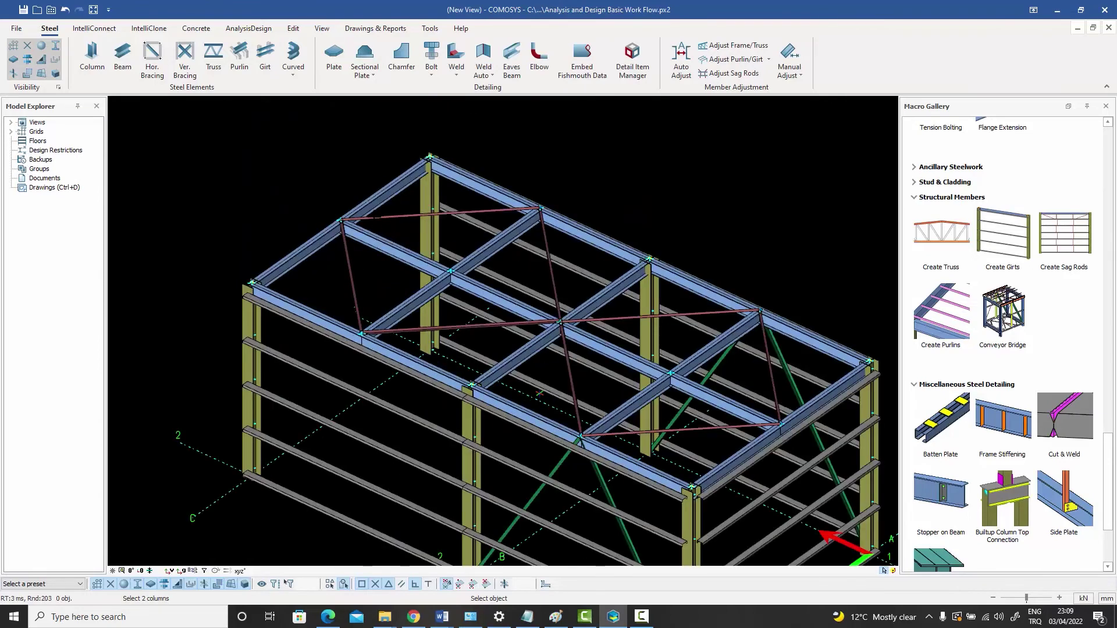
key(Escape)
scroll(438, 252, down, 5)
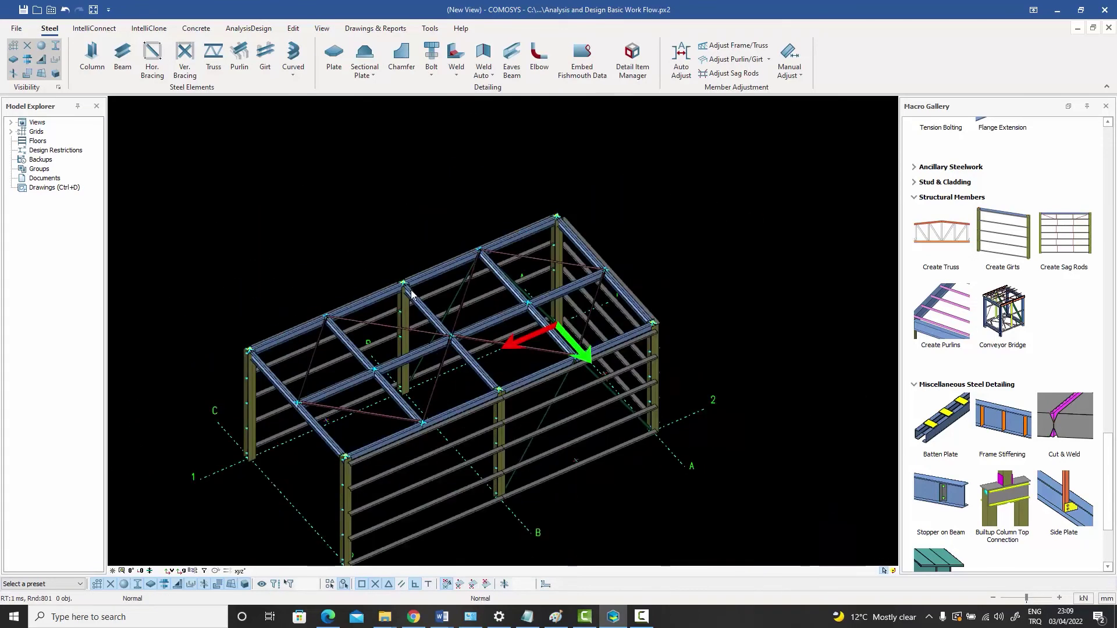
scroll(438, 252, up, 5)
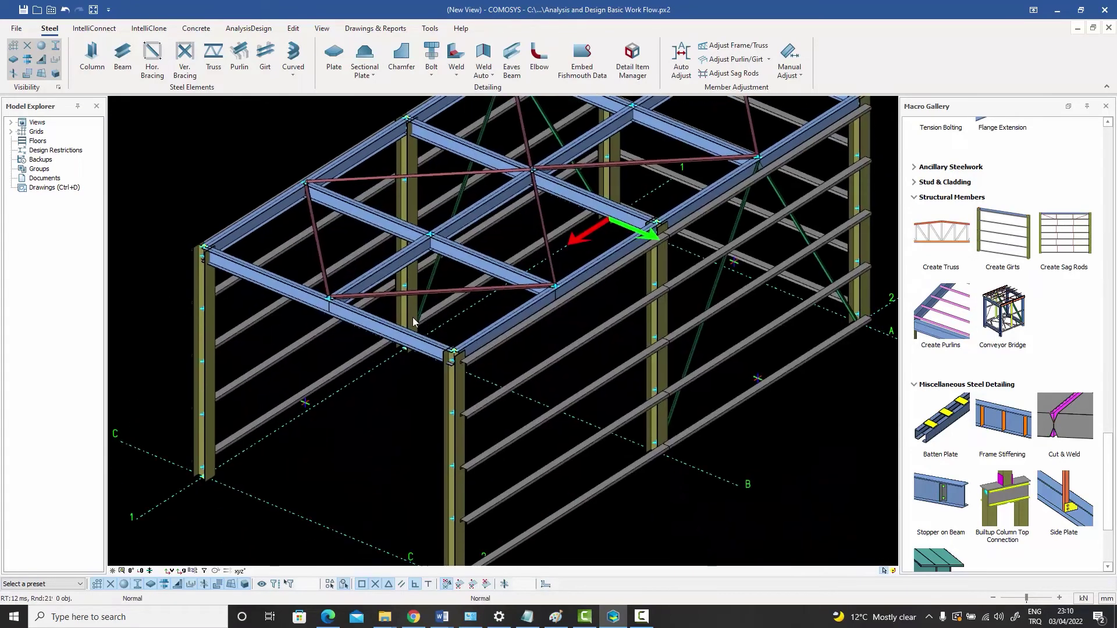
- Add girts between the two corner columns of the end wall, then window-select the whole frame
click(1004, 237)
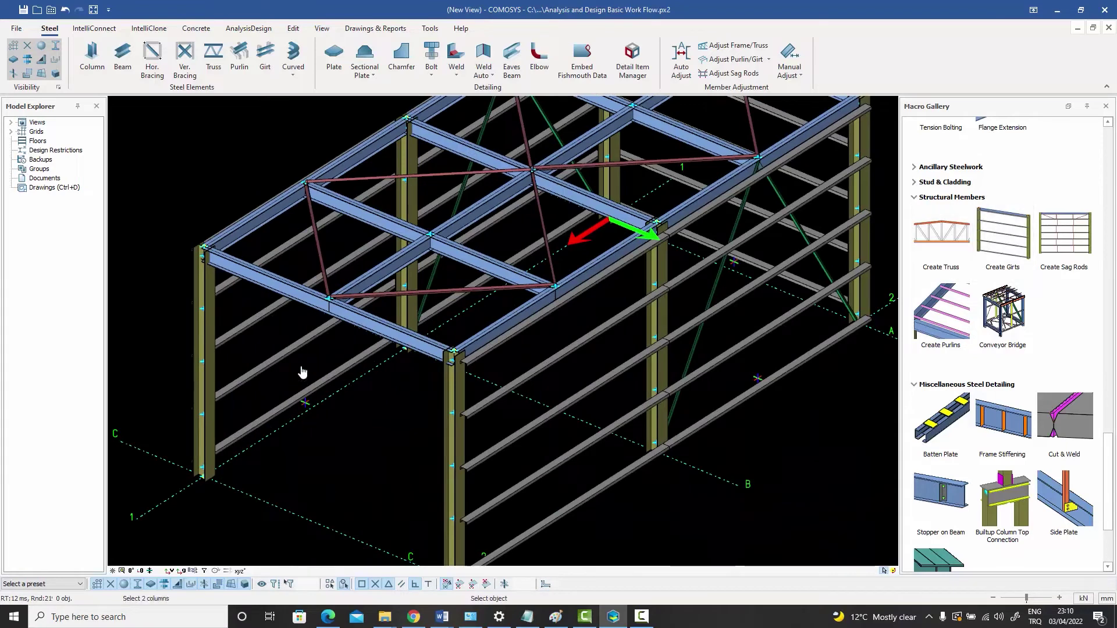
click(203, 339)
click(458, 396)
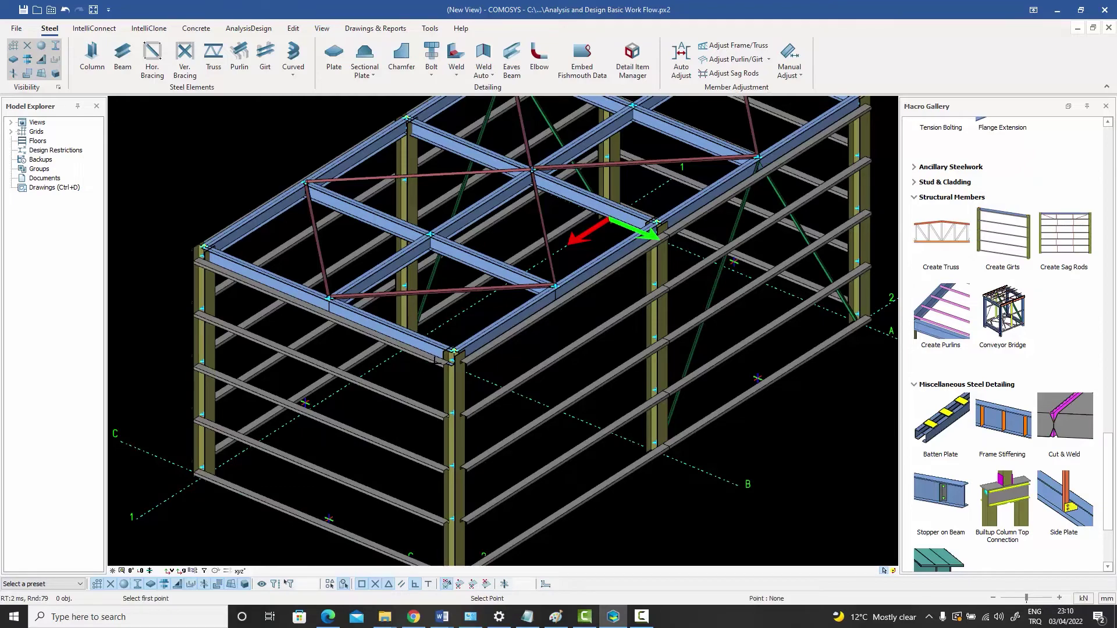
scroll(431, 363, down, 5)
middle_drag(455, 381, 311, 382)
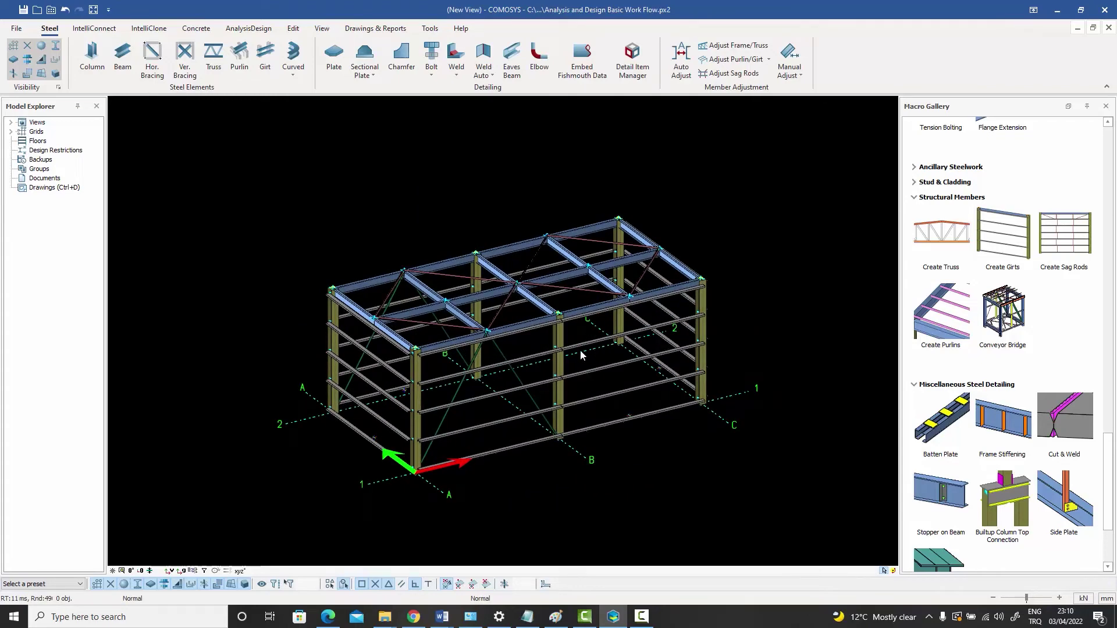
middle_drag(570, 356, 572, 364)
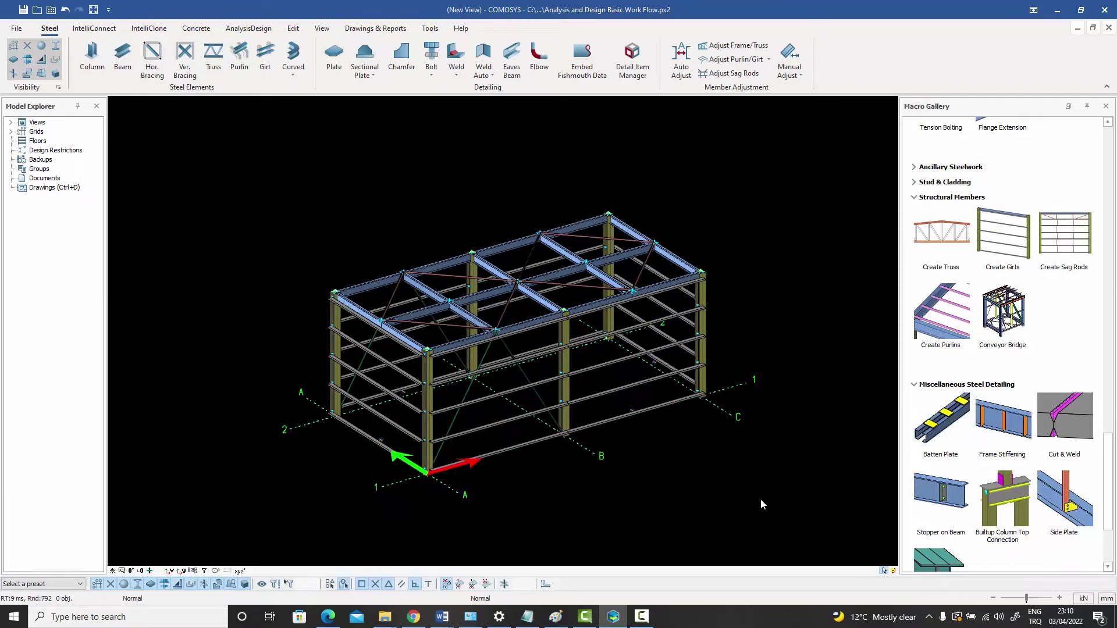
drag(760, 498, 267, 188)
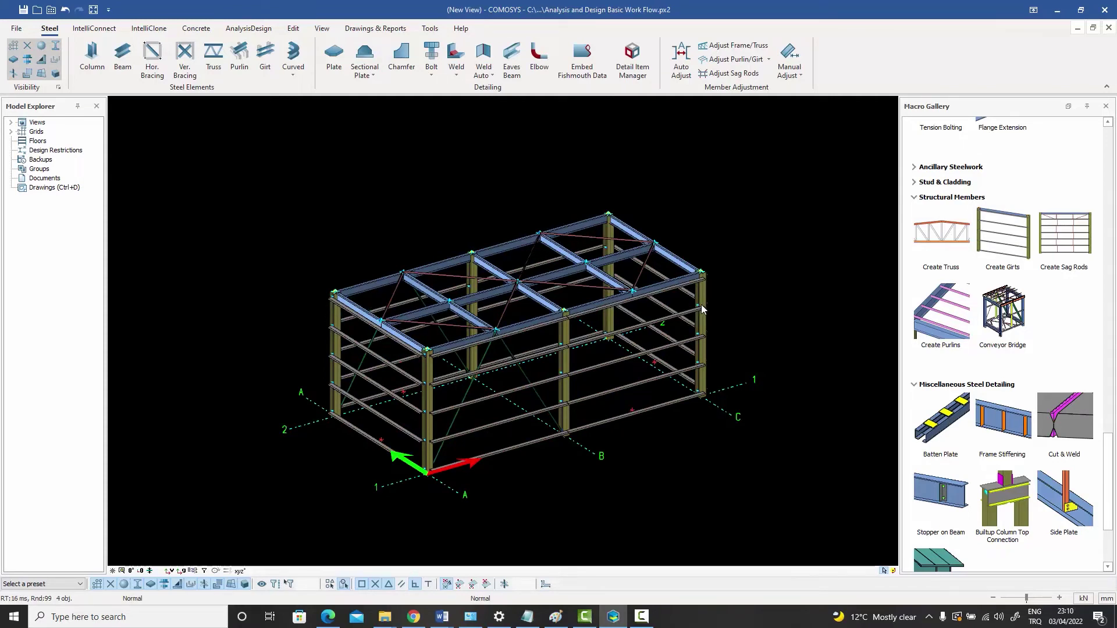
- Explode the four selected girt macros with Macros > Explode Selected Macros and orbit to check
right_click(645, 218)
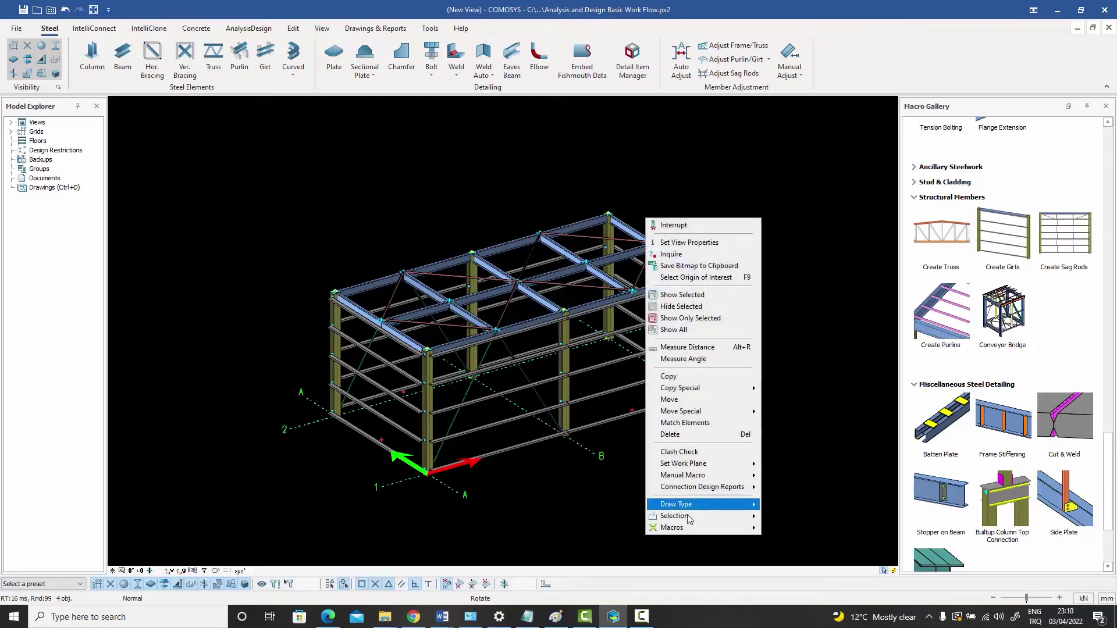
mouse_move(682, 530)
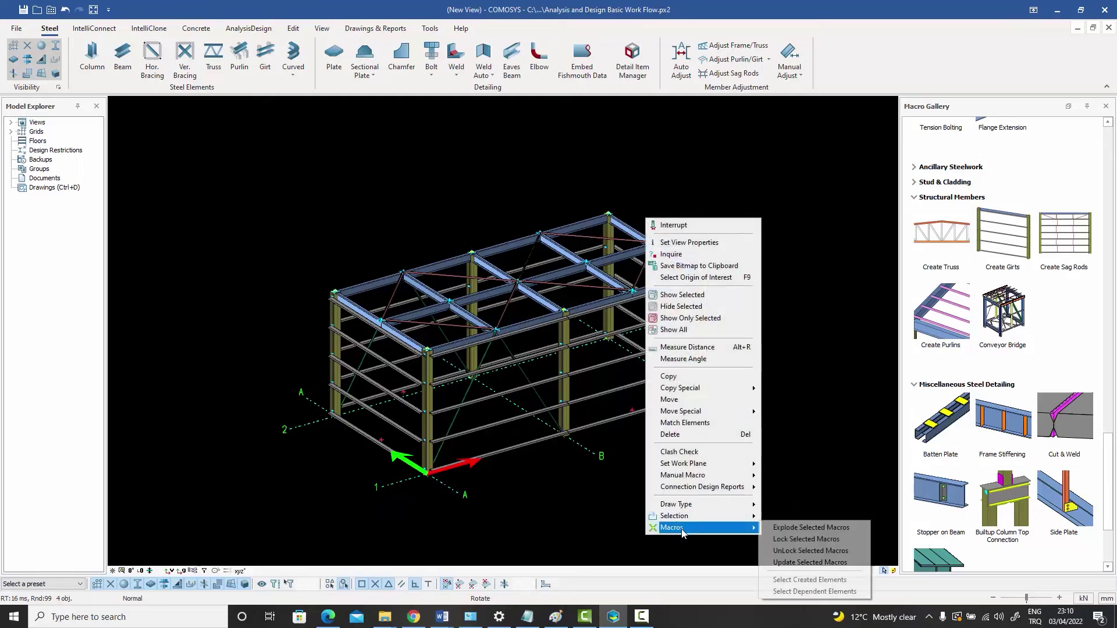
click(791, 528)
middle_drag(708, 378, 685, 379)
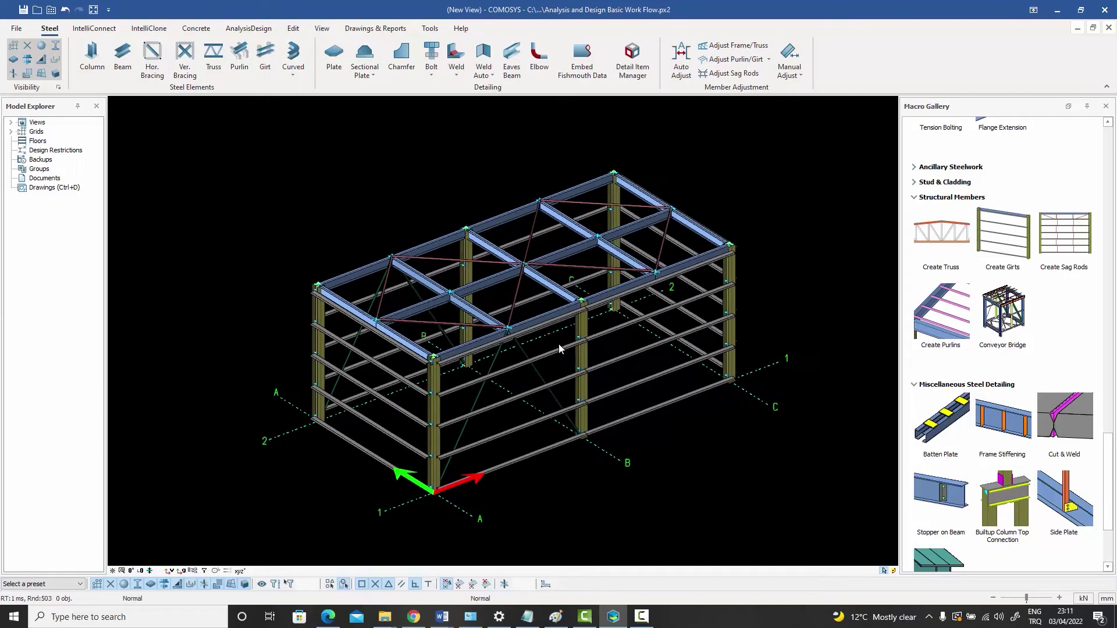
middle_drag(525, 351, 474, 355)
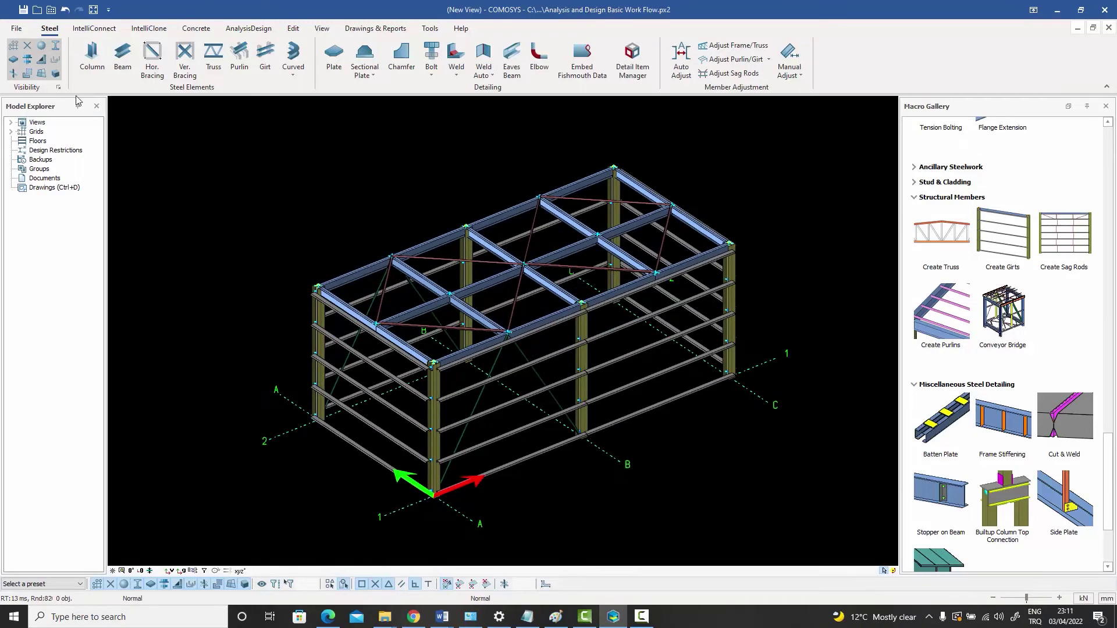
click(58, 87)
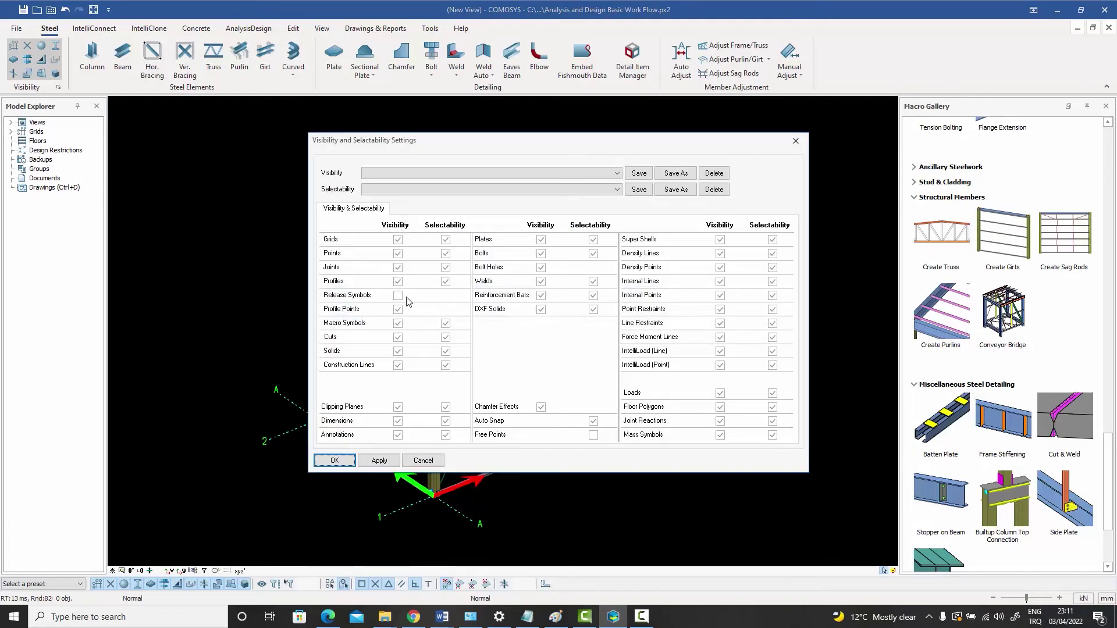
click(342, 459)
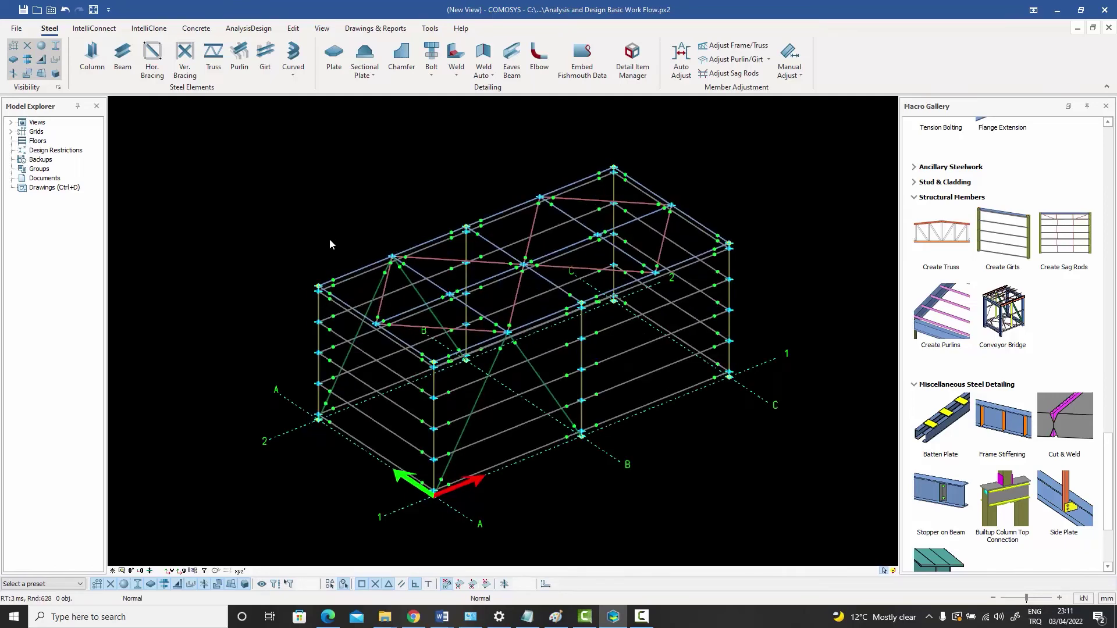
scroll(354, 287, up, 3)
scroll(353, 288, up, 2)
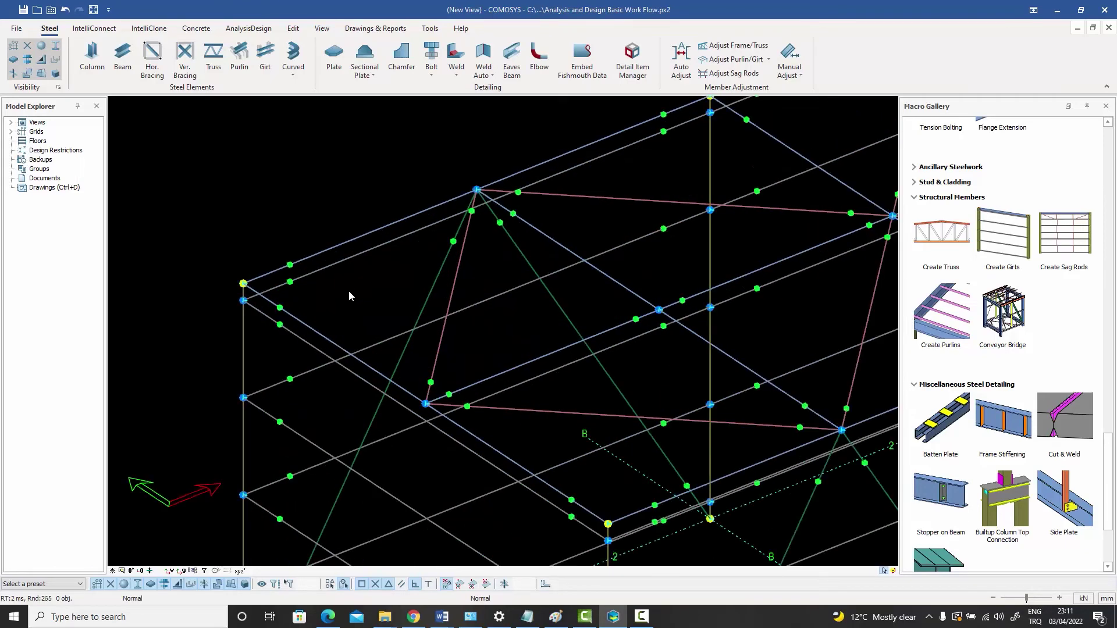
- Zoom in on the column tops to inspect the eave beam-to-column joints
click(324, 337)
scroll(323, 339, down, 3)
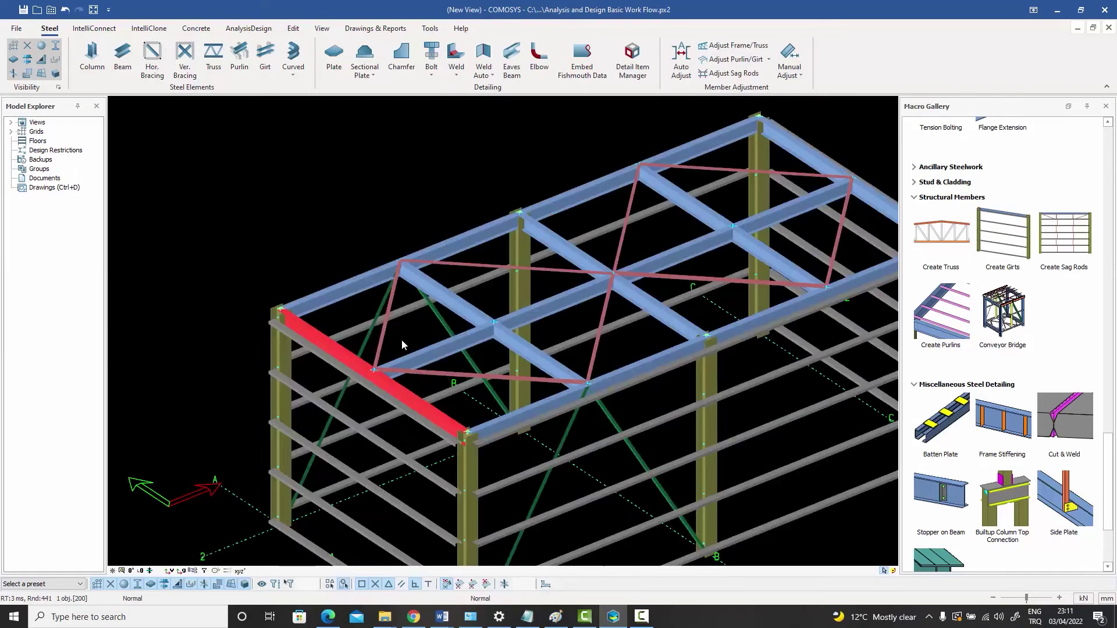
click(331, 190)
scroll(531, 414, up, 6)
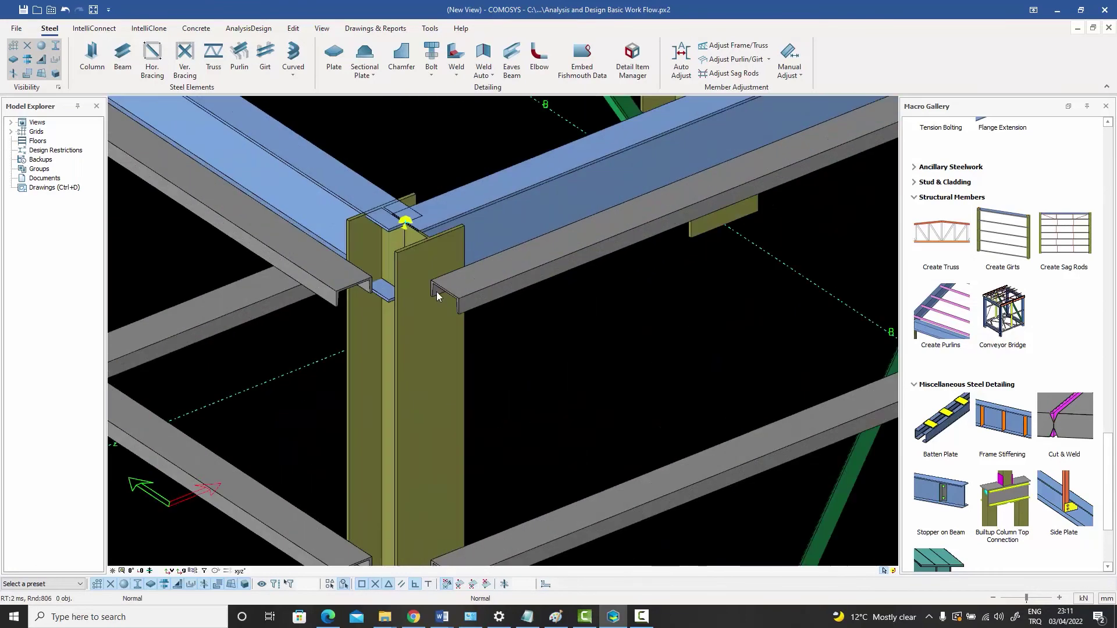
scroll(434, 245, down, 8)
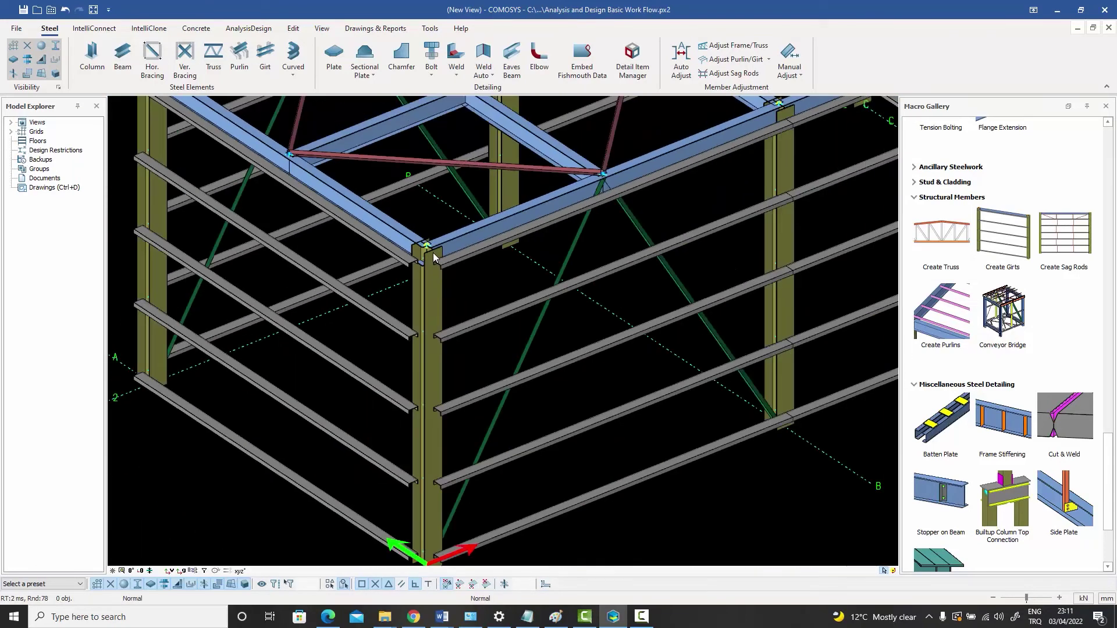
scroll(479, 334, up, 3)
- Select the far gable-end roof rafter, after trying the front eave beam and middle rafter
click(453, 322)
scroll(463, 319, down, 6)
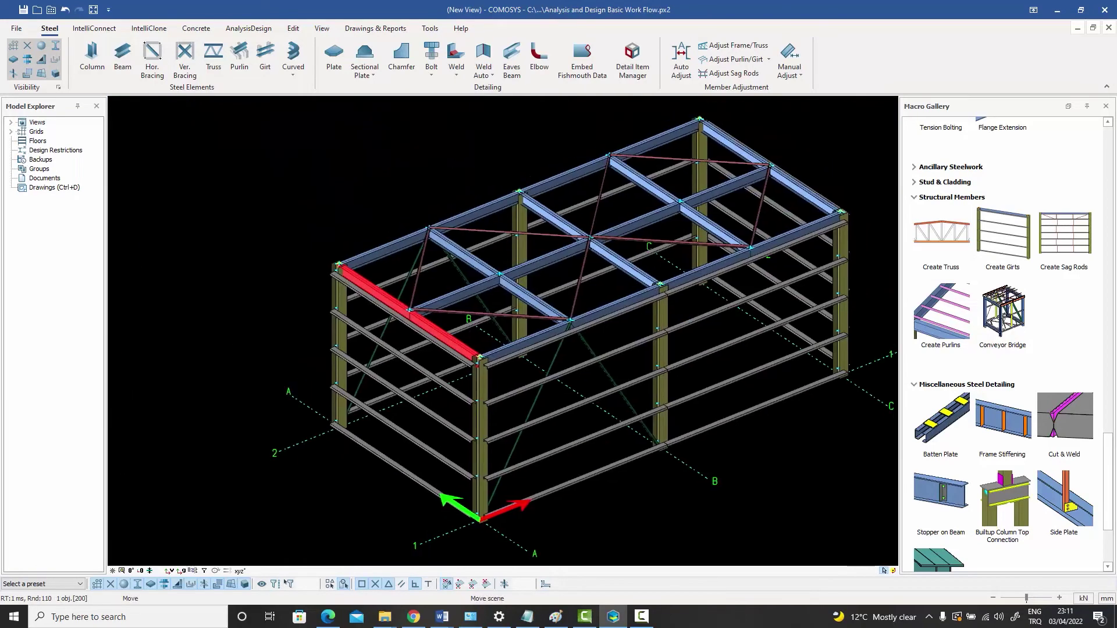
scroll(446, 254, up, 7)
click(446, 255)
scroll(446, 254, down, 7)
scroll(562, 251, up, 3)
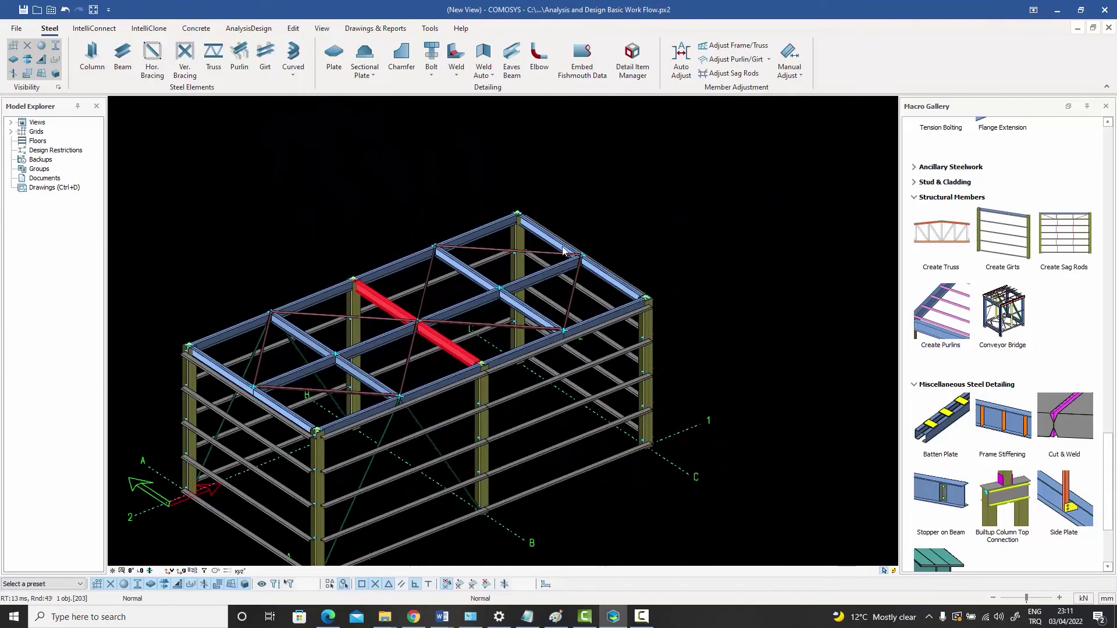
click(562, 247)
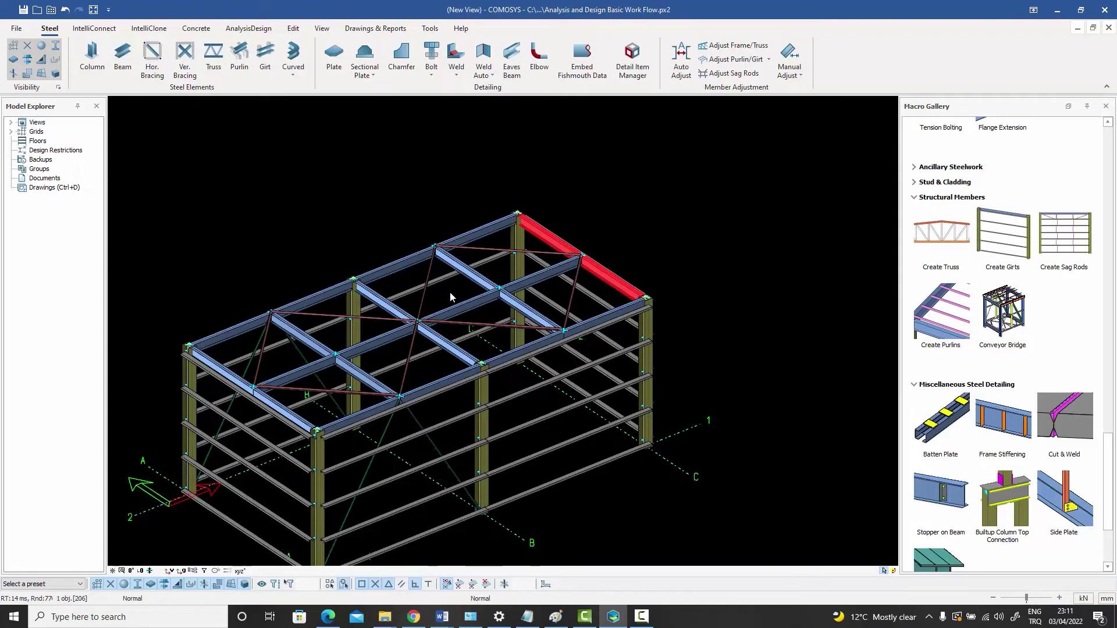
- Clear all start and end releases on the three transverse roof rafters, applying to all three
ctrl+click(384, 313)
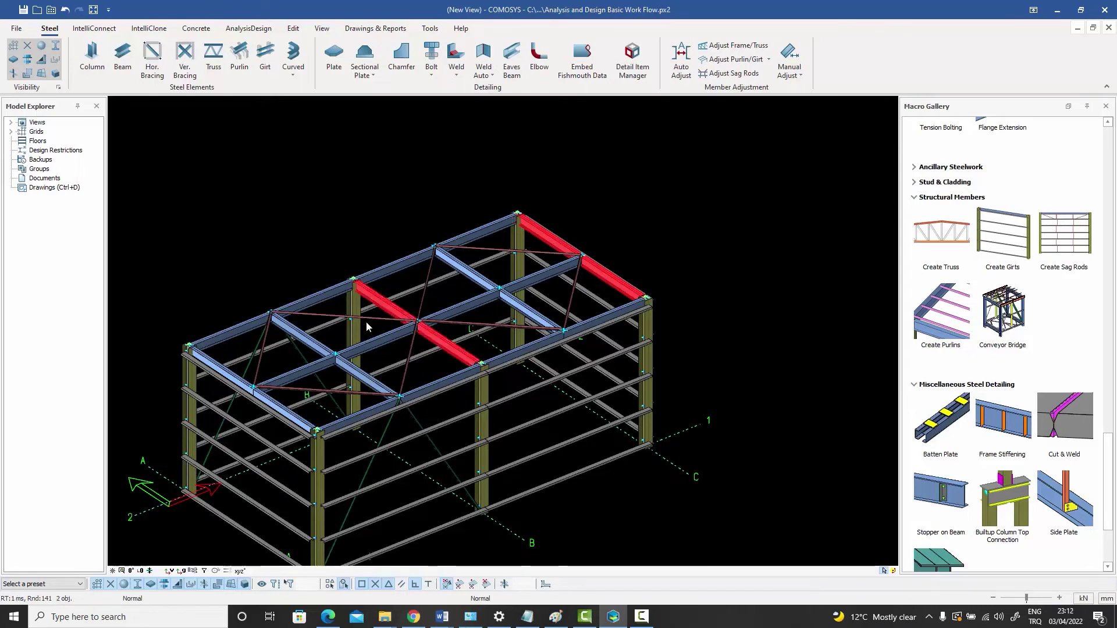
ctrl+click(230, 375)
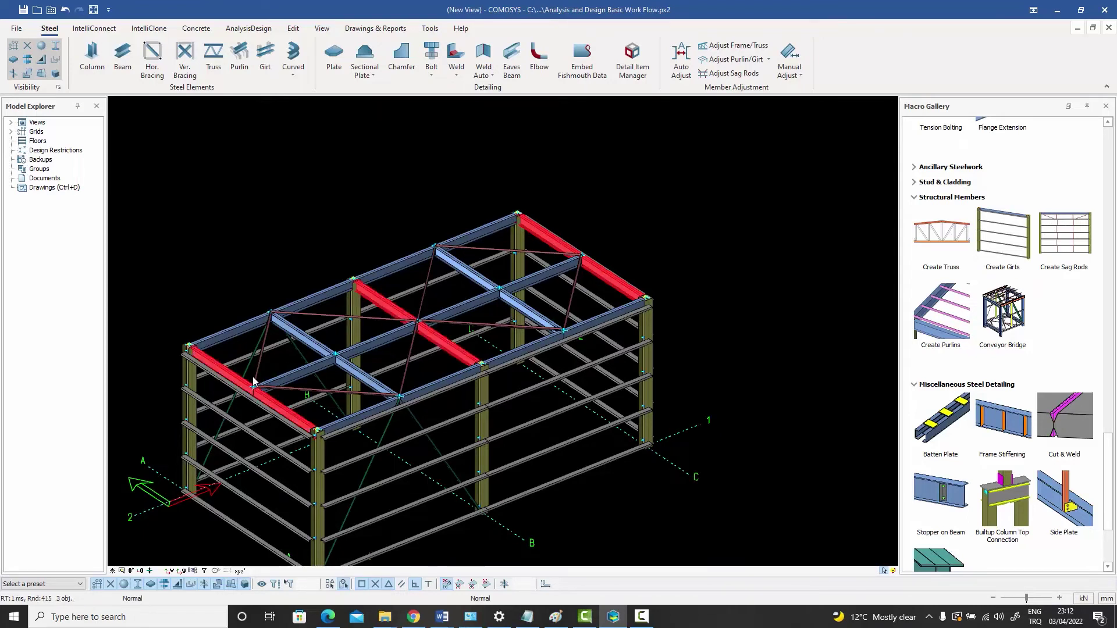
double_click(253, 382)
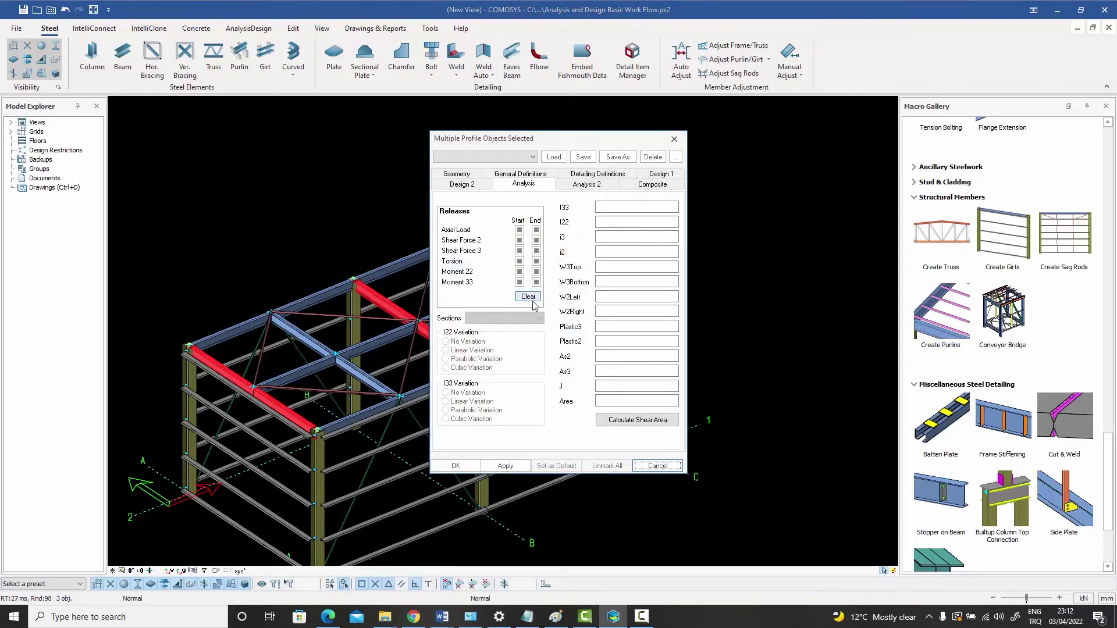
click(529, 297)
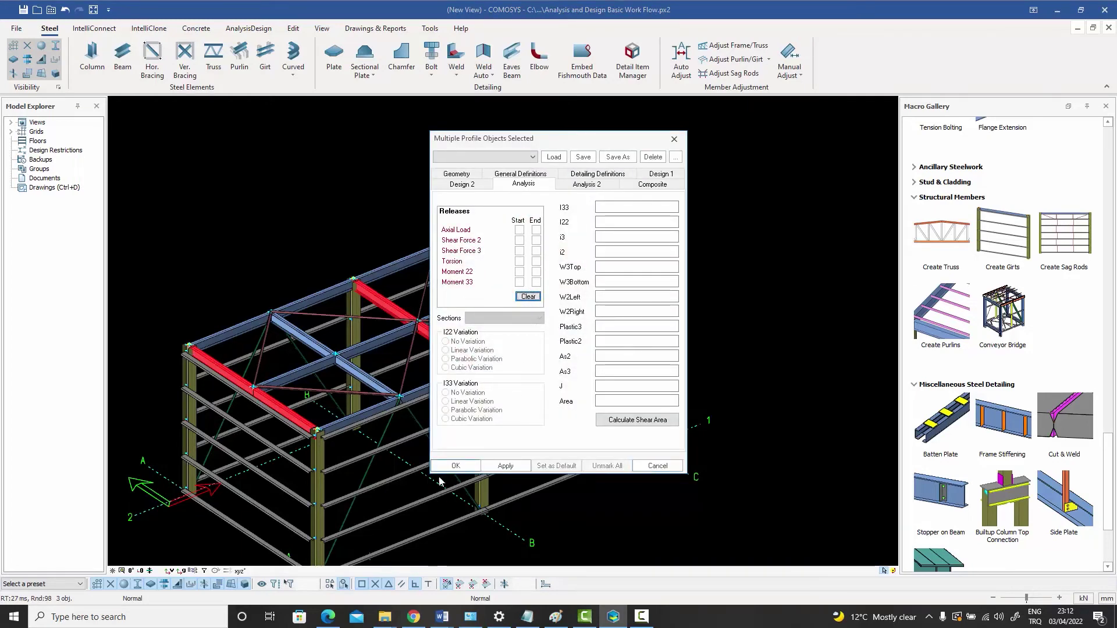
click(455, 466)
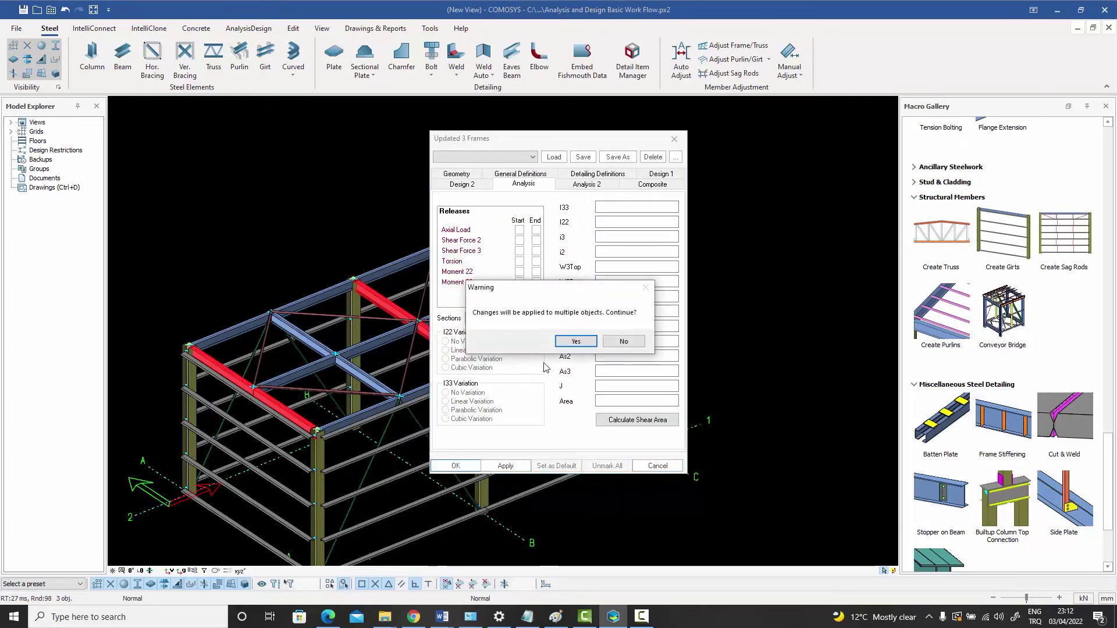
click(573, 342)
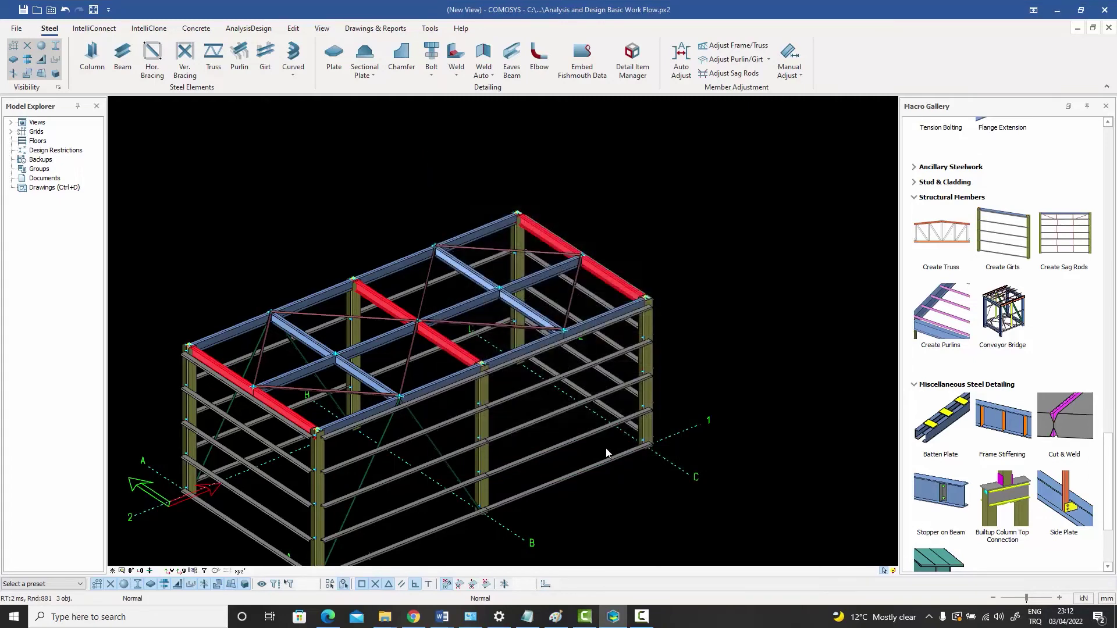
click(700, 300)
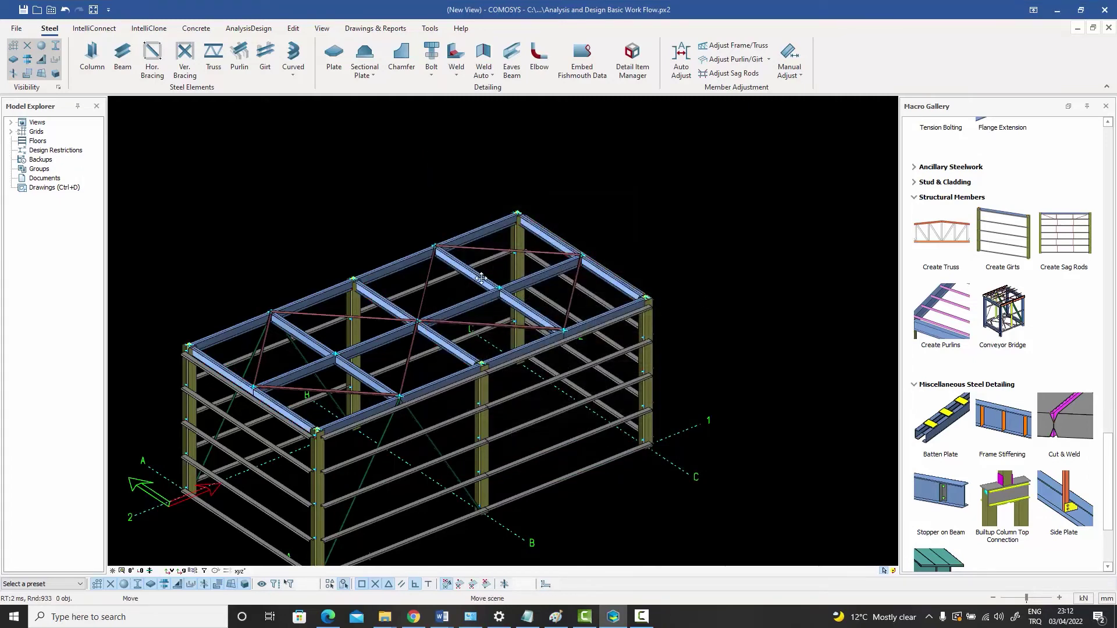
middle_drag(483, 281, 511, 272)
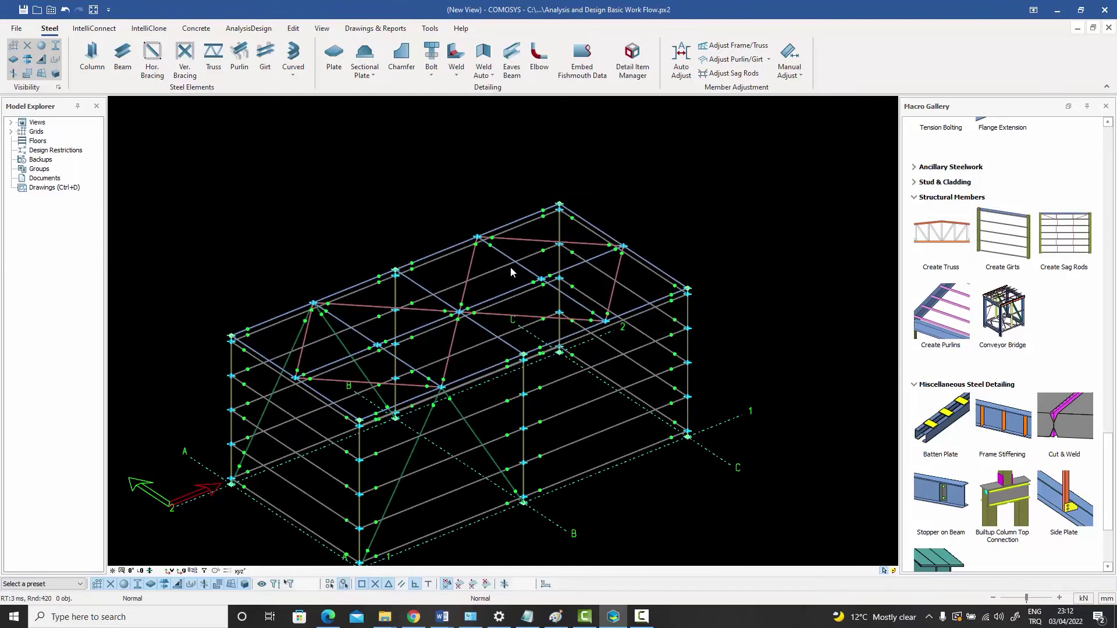
scroll(256, 352, up, 5)
middle_drag(256, 354, 316, 320)
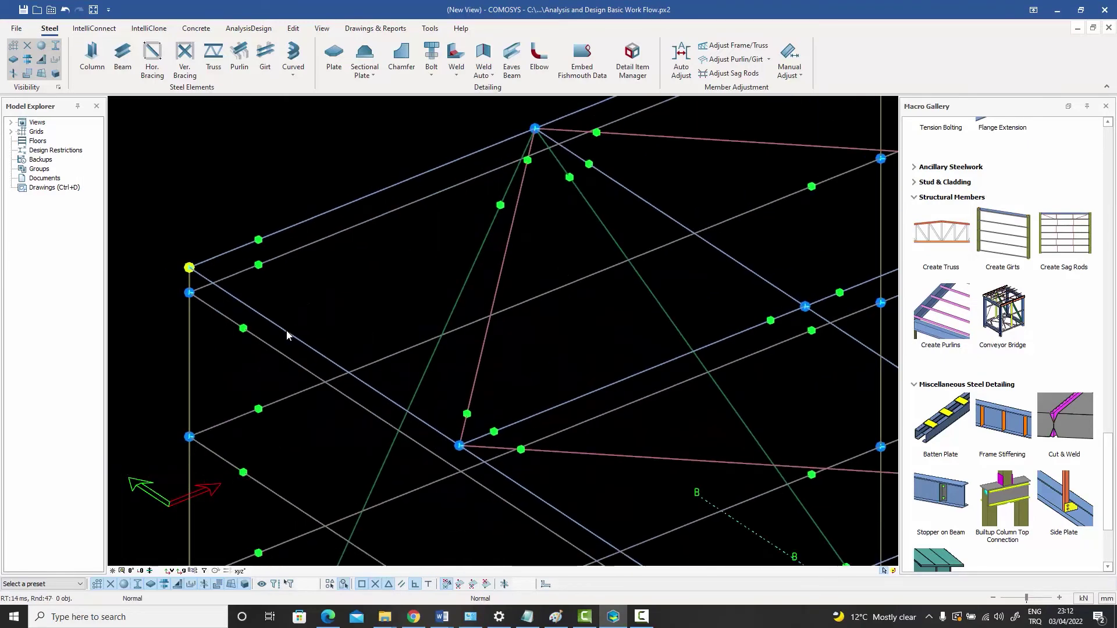
scroll(295, 287, down, 5)
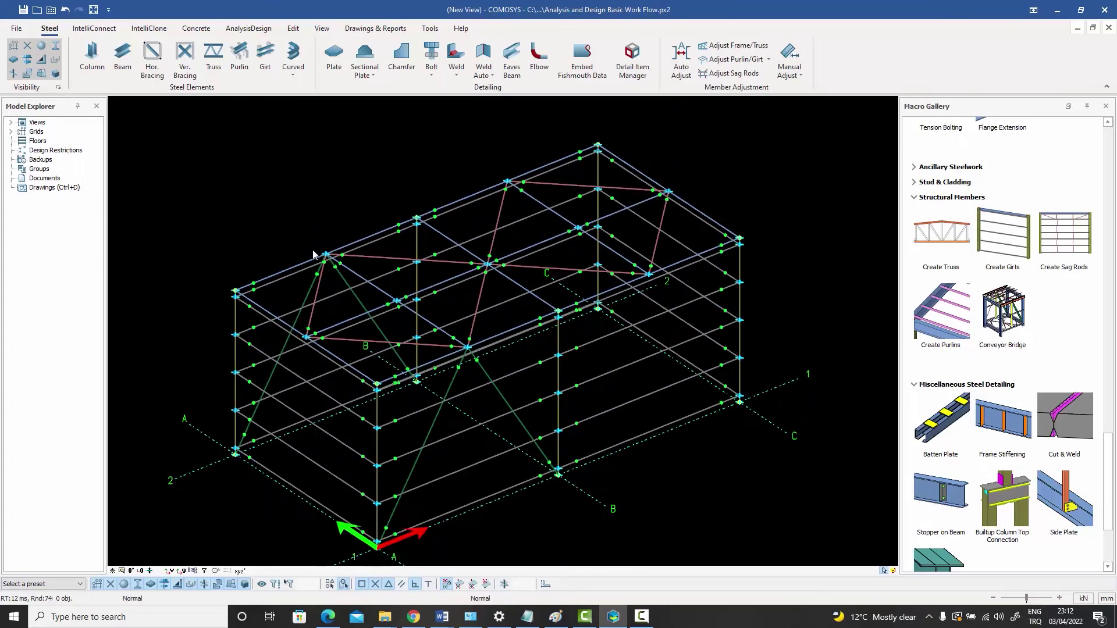
click(58, 87)
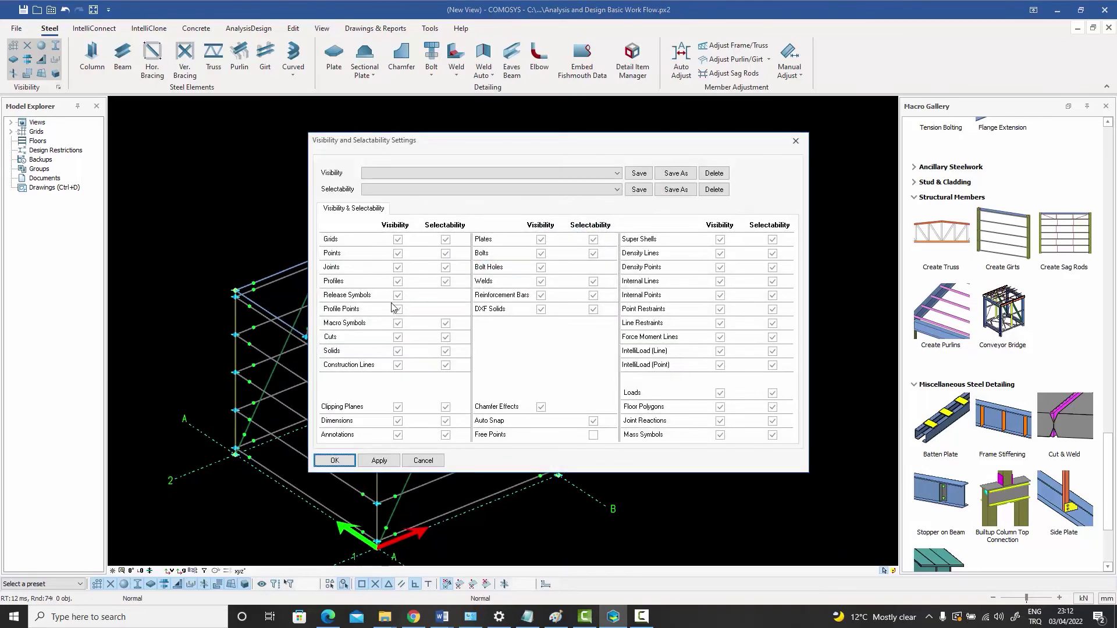
click(333, 459)
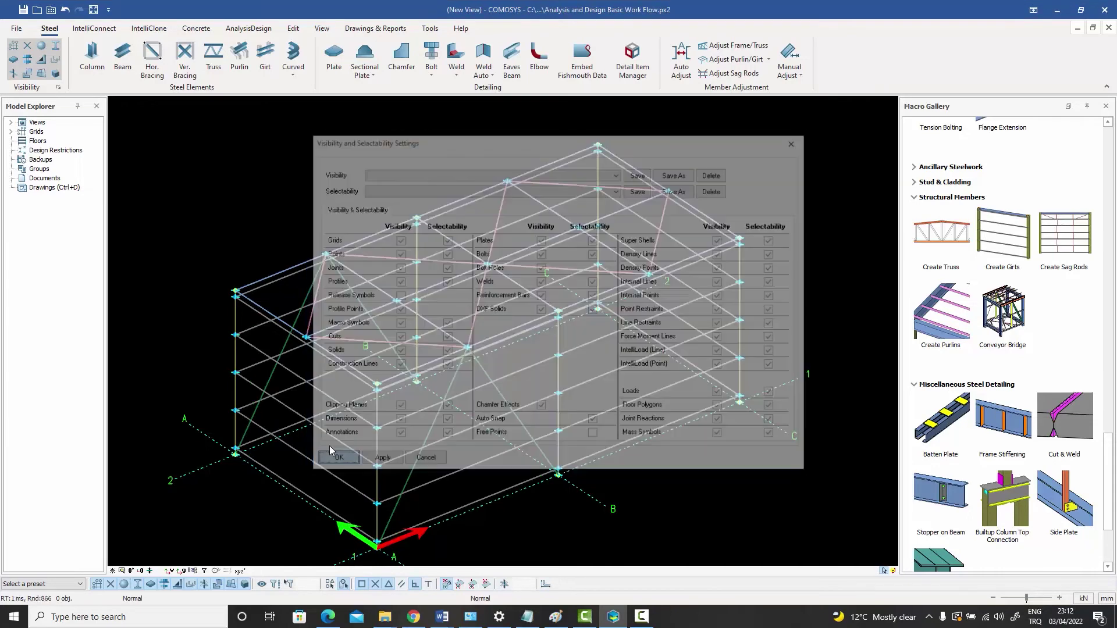
middle_drag(298, 231, 288, 211)
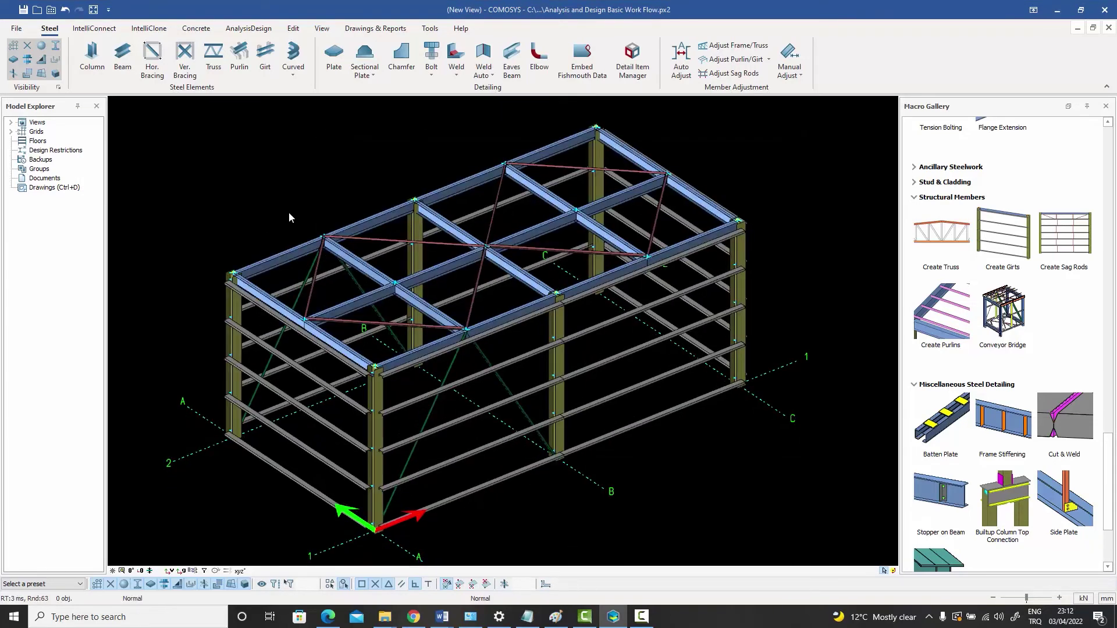
middle_drag(369, 285, 369, 278)
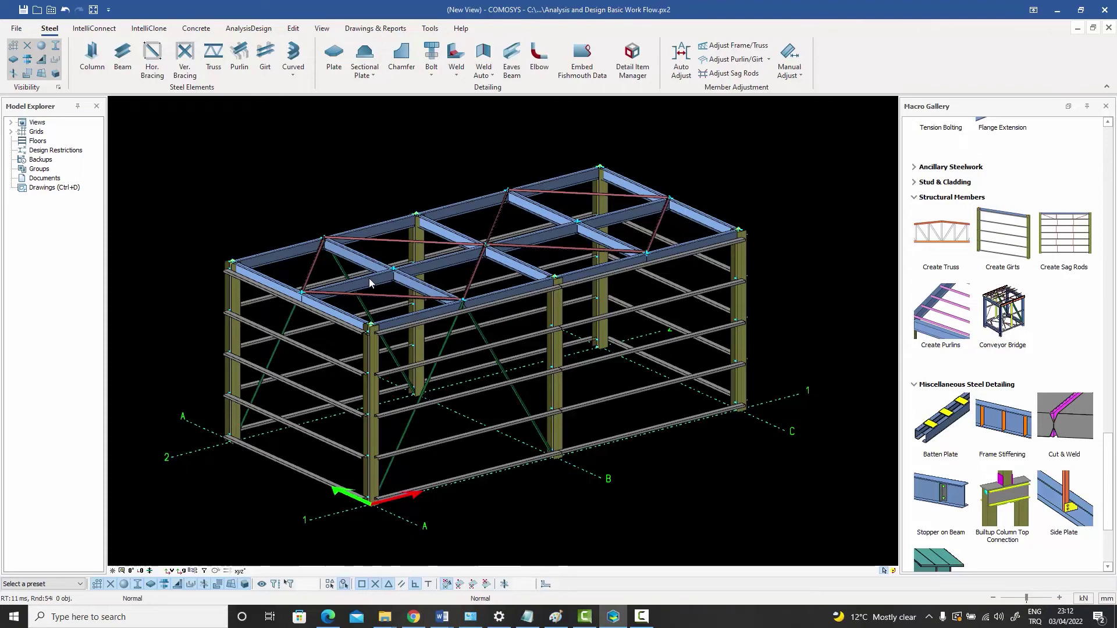
- In front elevation, window-select the base area to capture the four wall braces, base joints and points
mouse_move(462, 332)
middle_down()
mouse_move(453, 315)
mouse_move(443, 327)
middle_up()
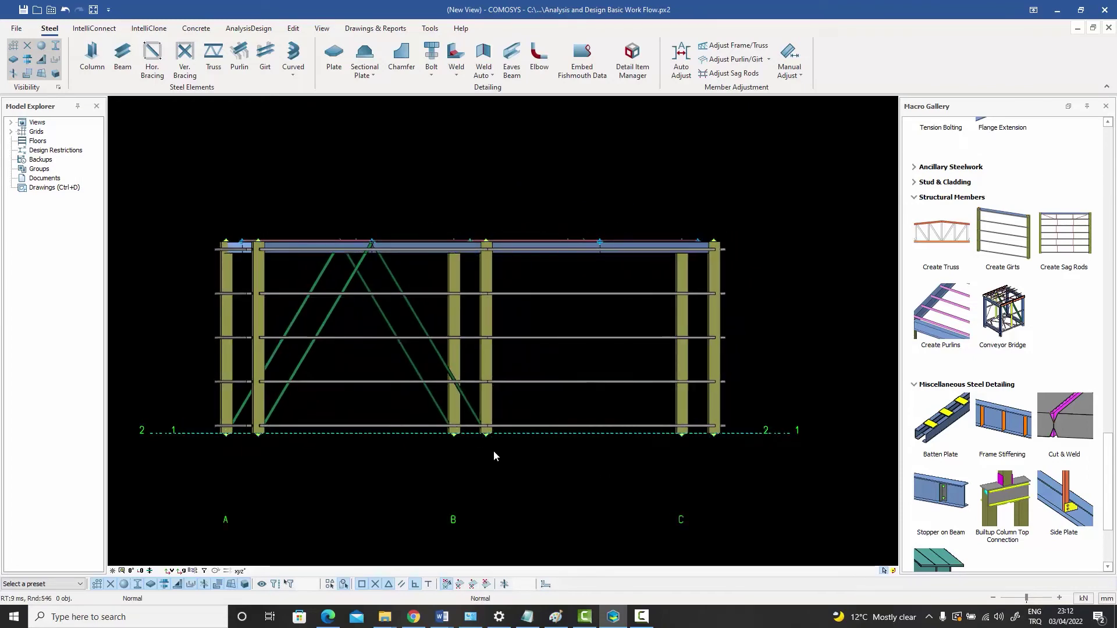
scroll(494, 450, up, 5)
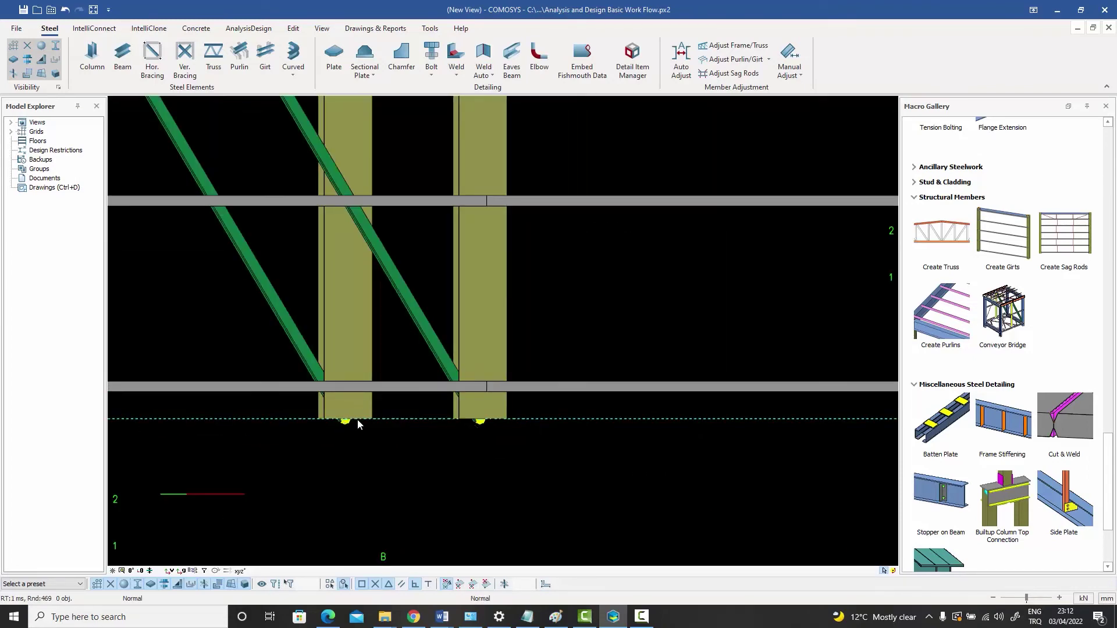
scroll(390, 410, down, 5)
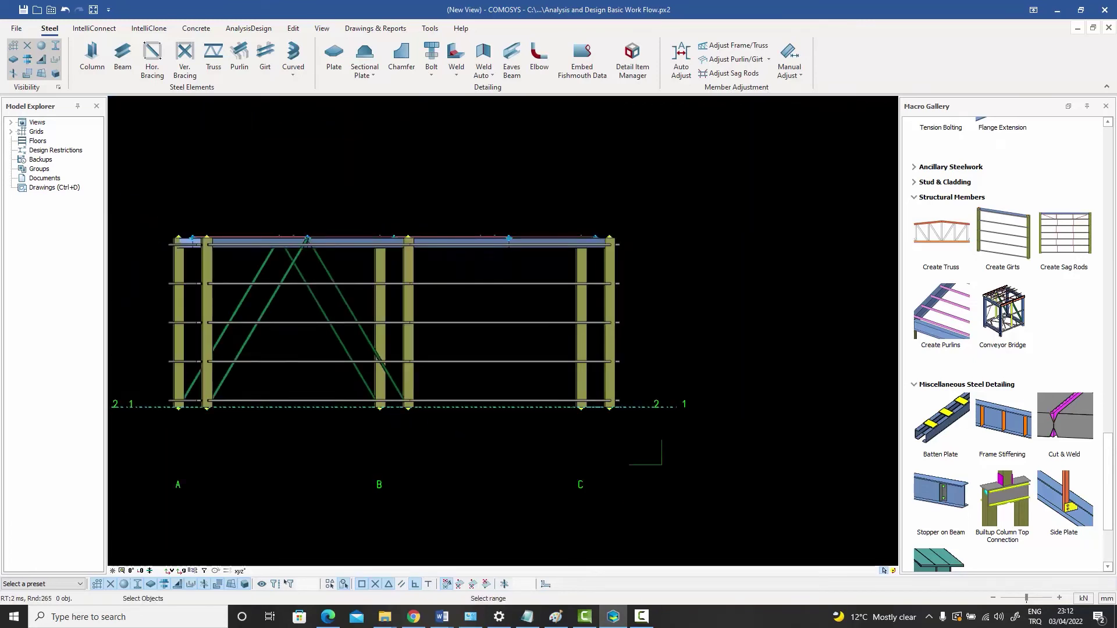
drag(661, 464, 148, 407)
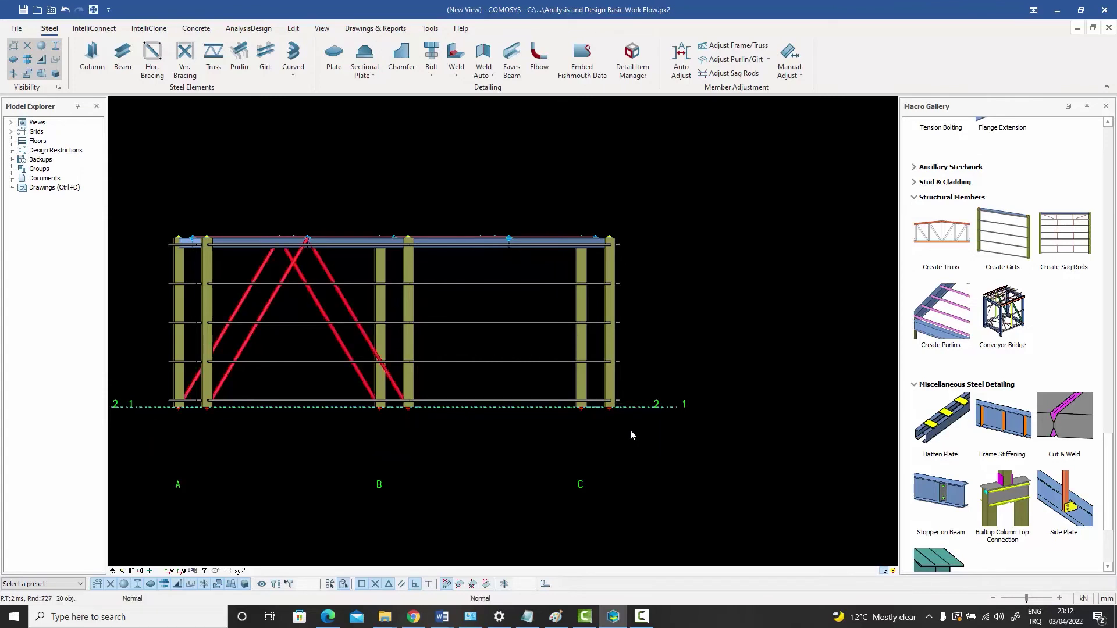
scroll(603, 412, up, 3)
scroll(613, 415, down, 3)
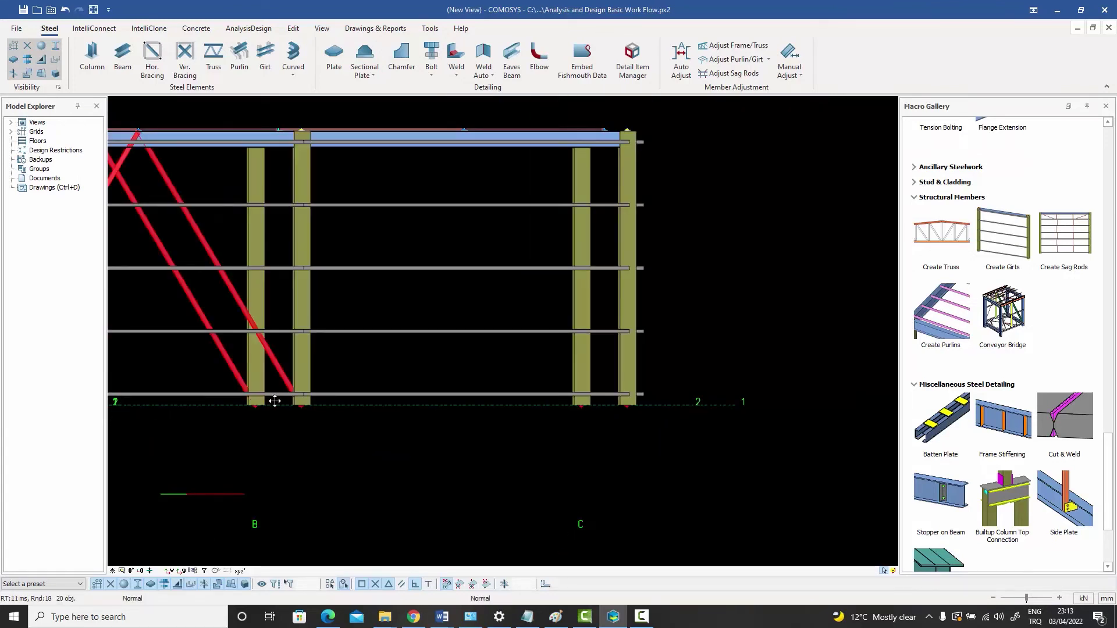
scroll(330, 403, down, 1)
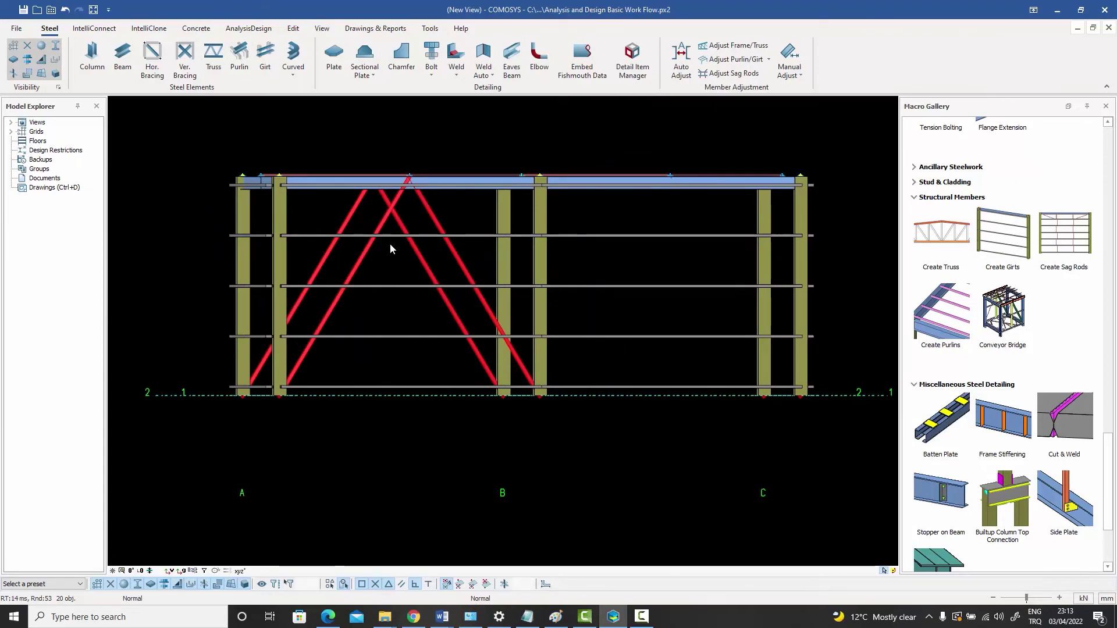
- Filter the selection to the six joints and give them pinned supports restraining U1, U2, U3 only
key(ctrl+g)
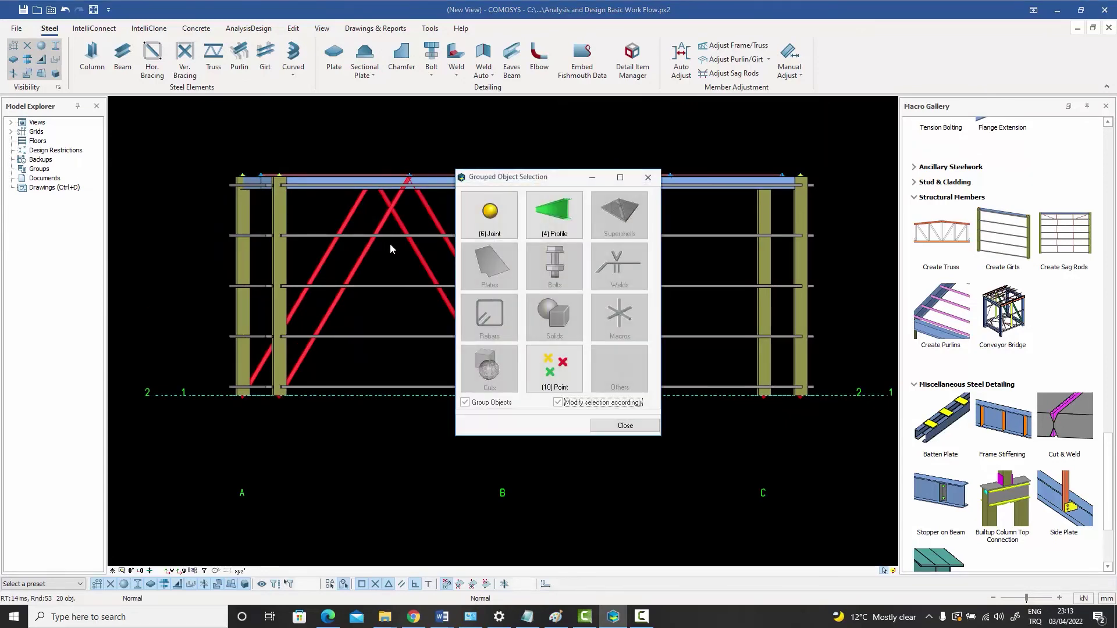
click(503, 219)
double_click(688, 202)
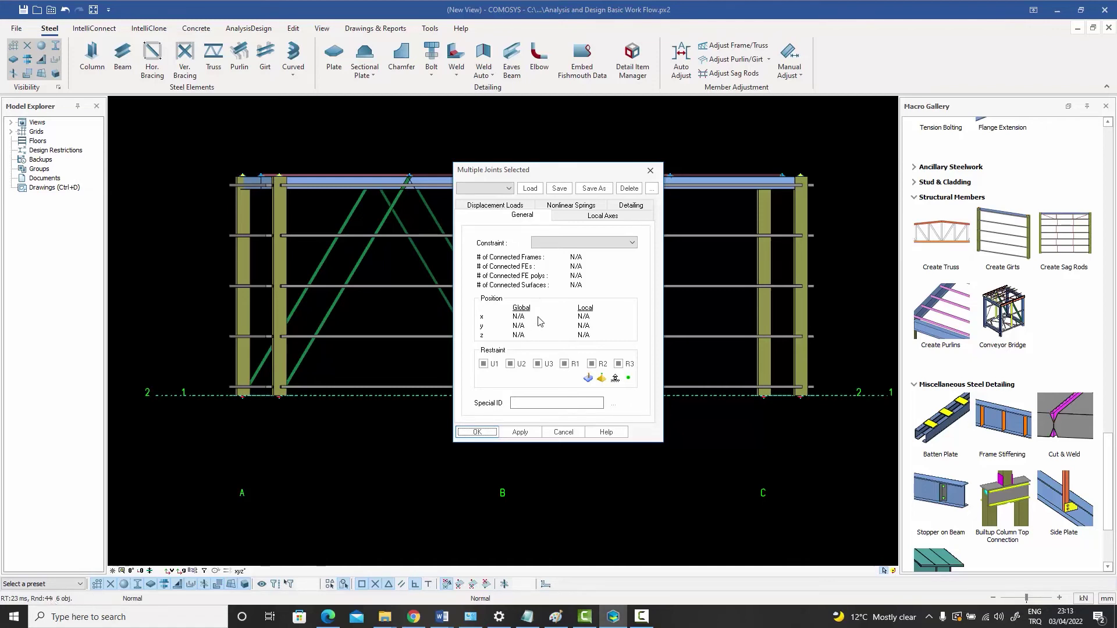
click(602, 378)
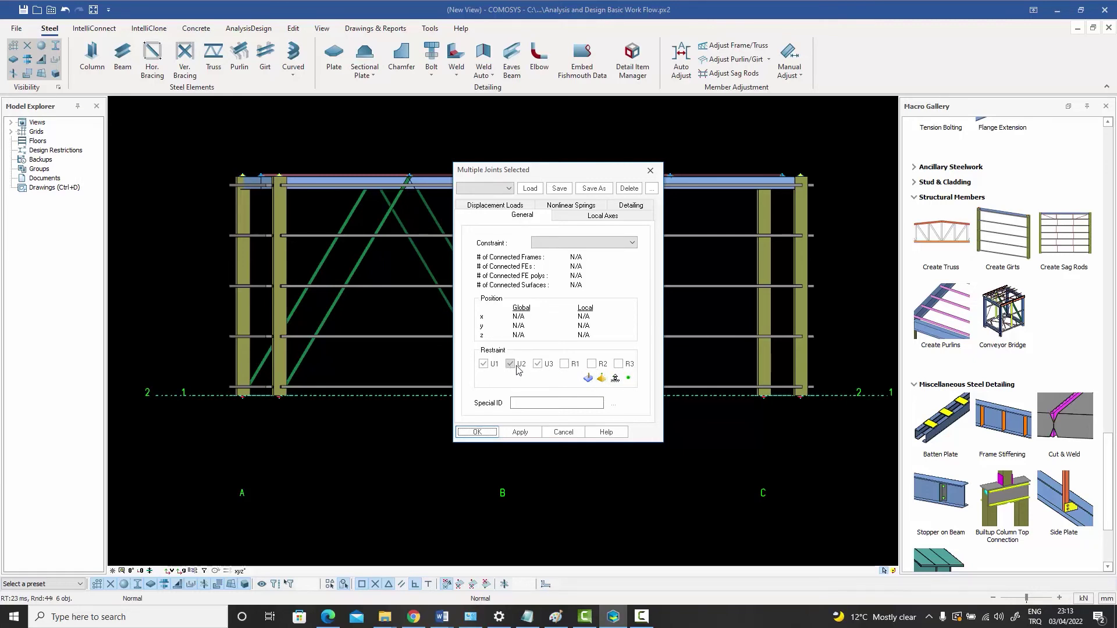
click(588, 379)
click(600, 382)
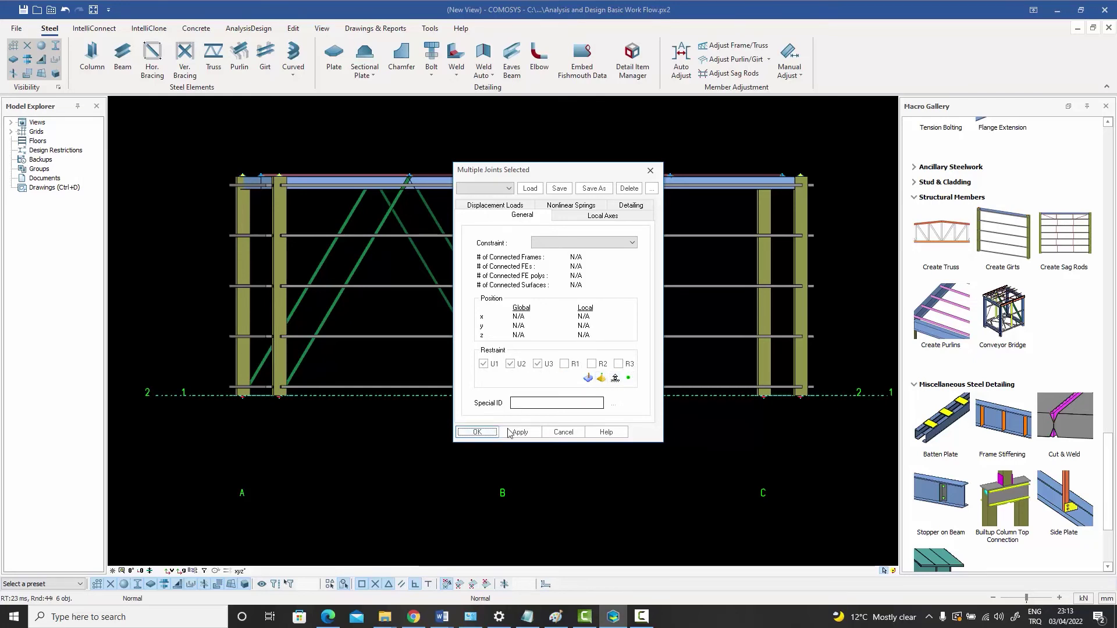
click(476, 433)
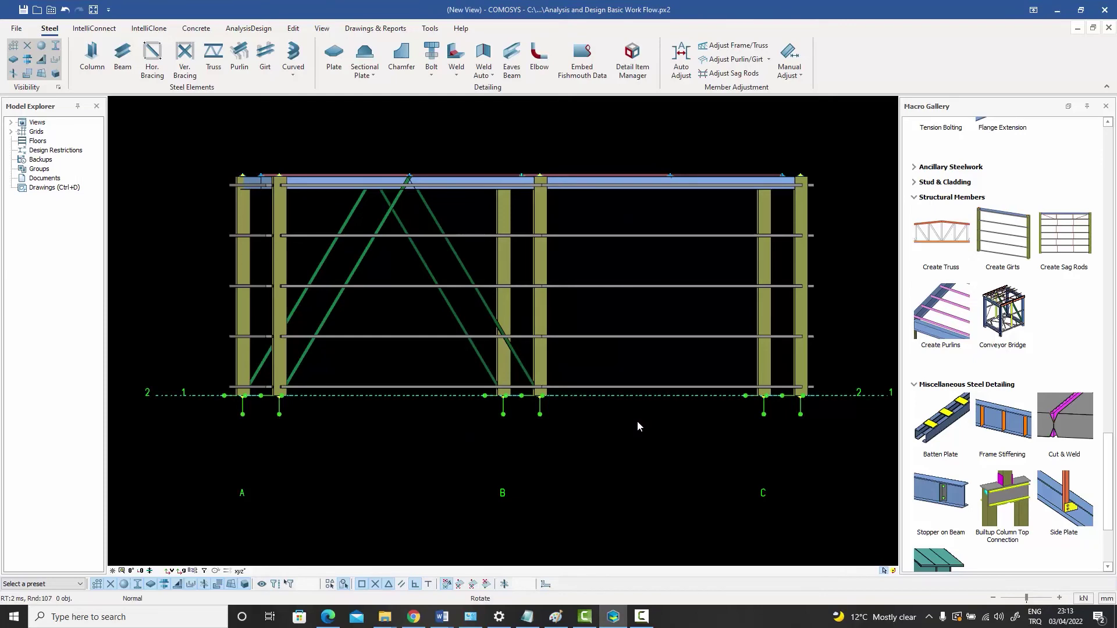
middle_drag(637, 421, 589, 443)
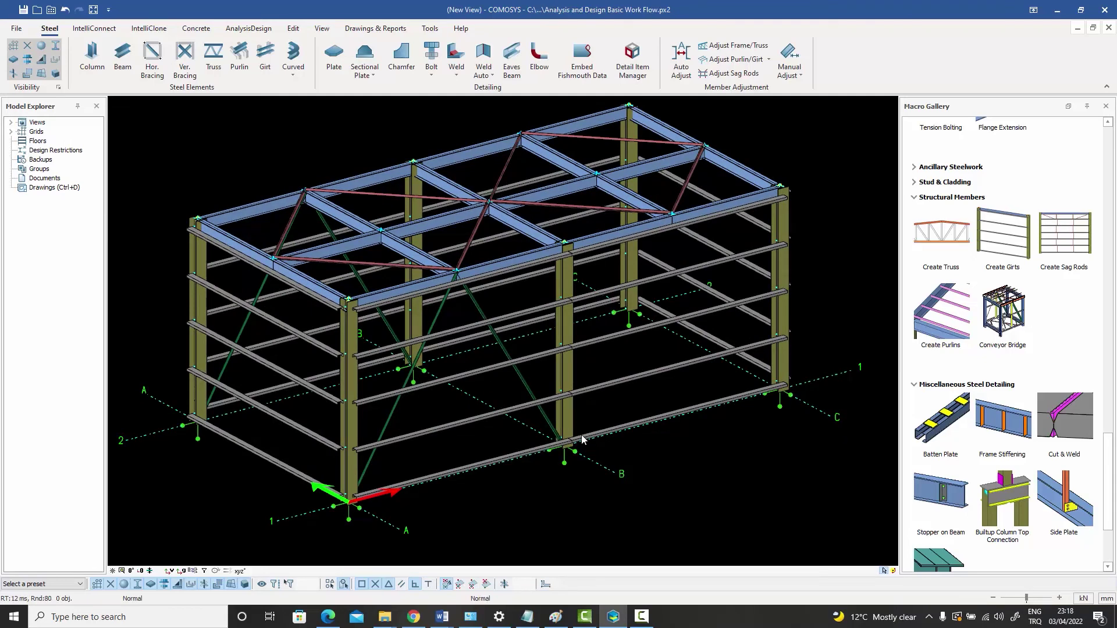
middle_drag(571, 406, 575, 418)
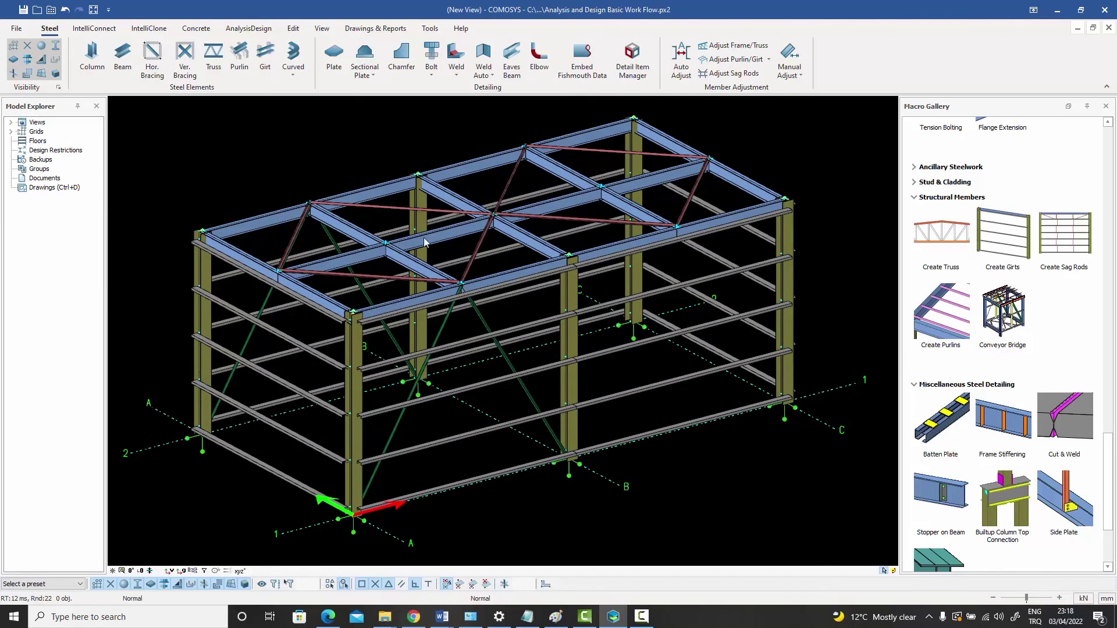
click(373, 193)
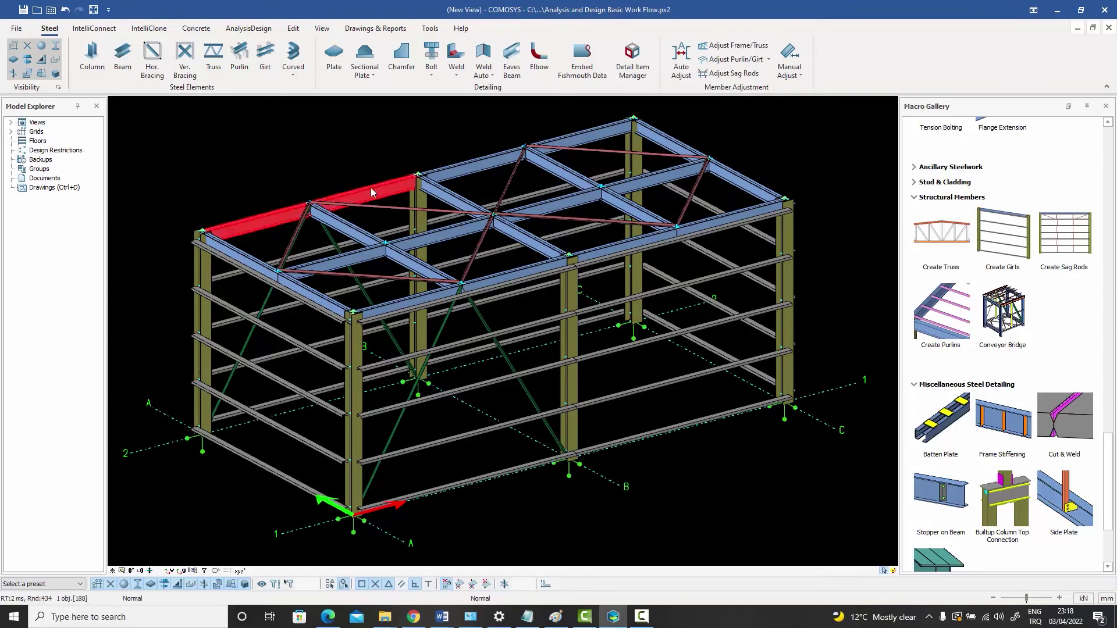
click(345, 168)
middle_drag(334, 200, 317, 232)
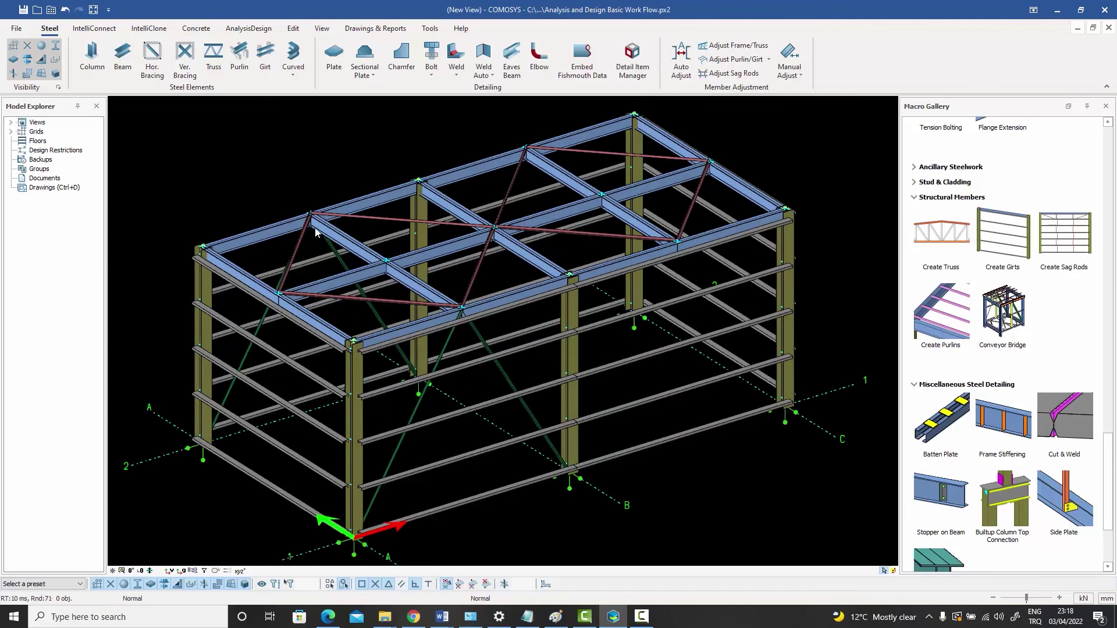
click(264, 232)
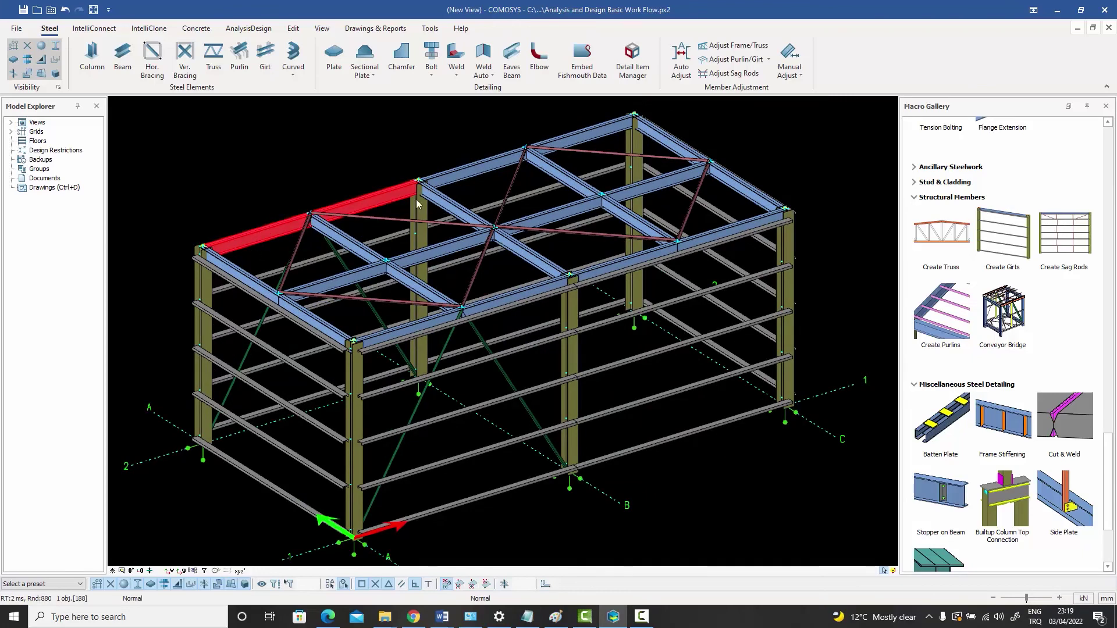
click(229, 189)
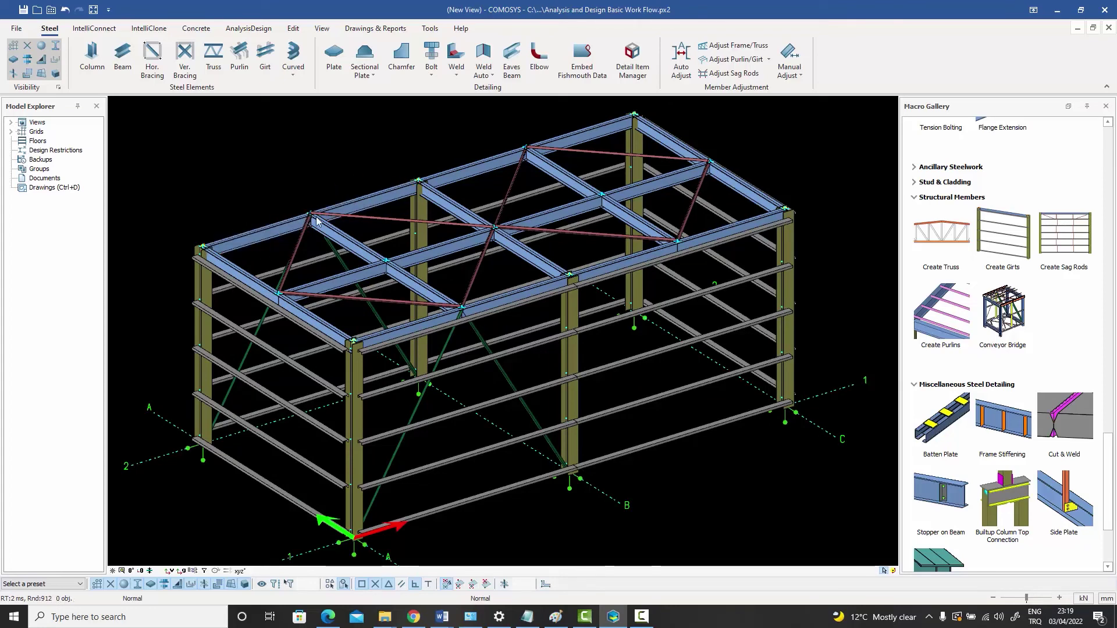
click(375, 202)
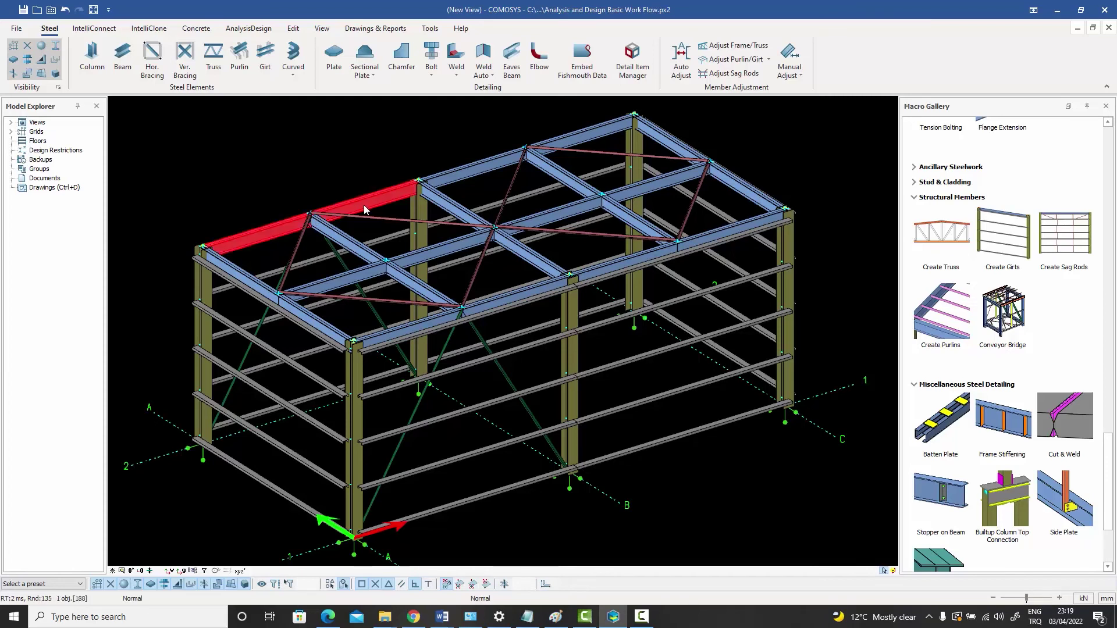
click(345, 158)
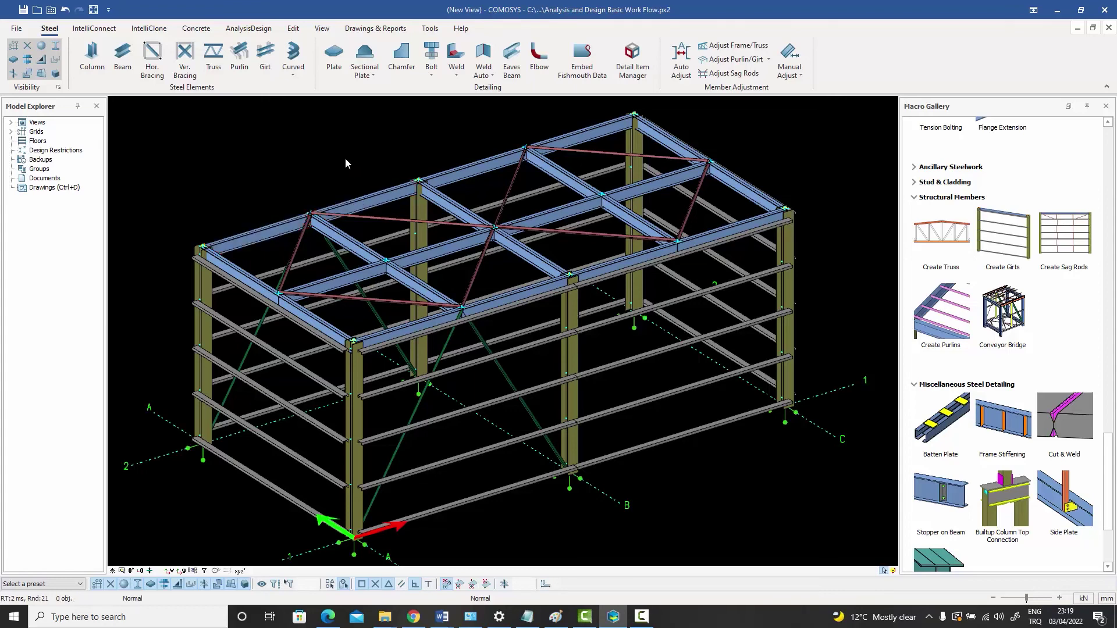
click(352, 205)
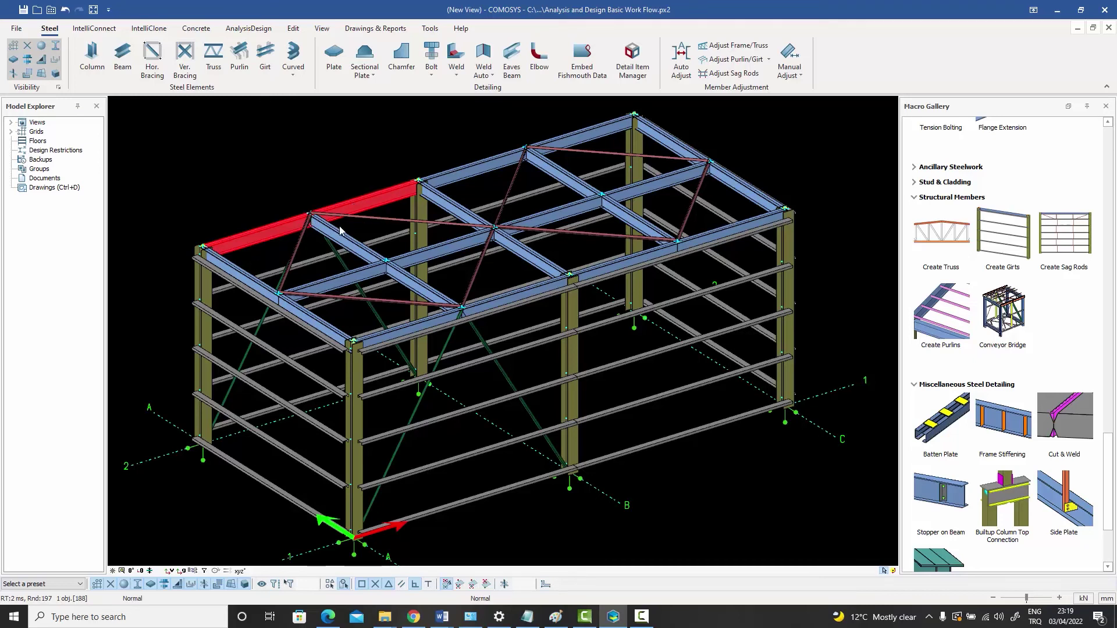
click(355, 167)
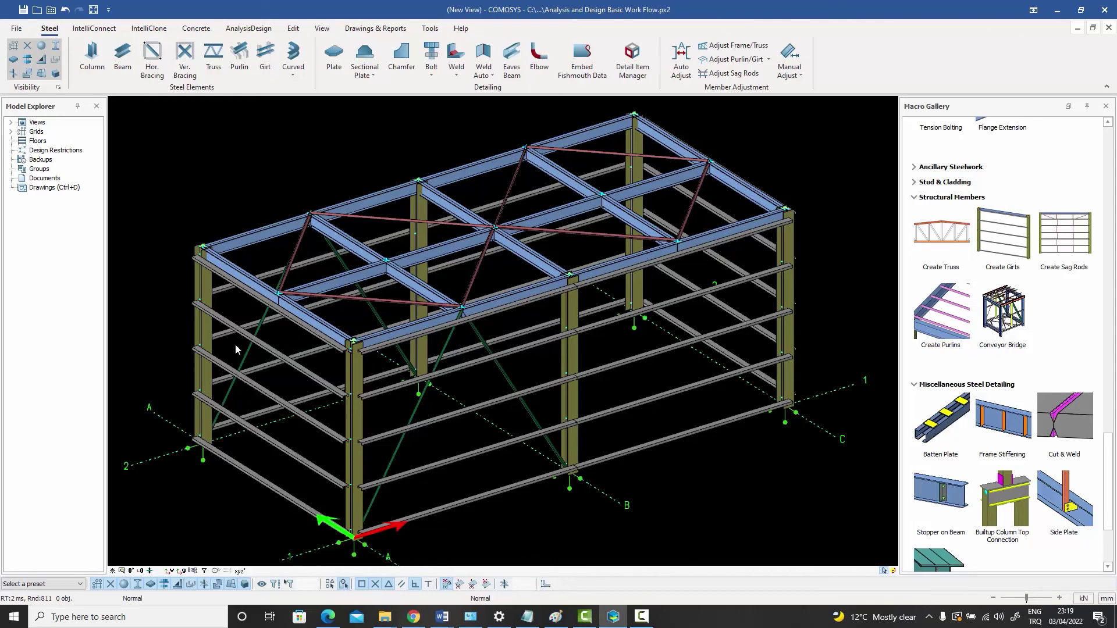
scroll(207, 433, up, 5)
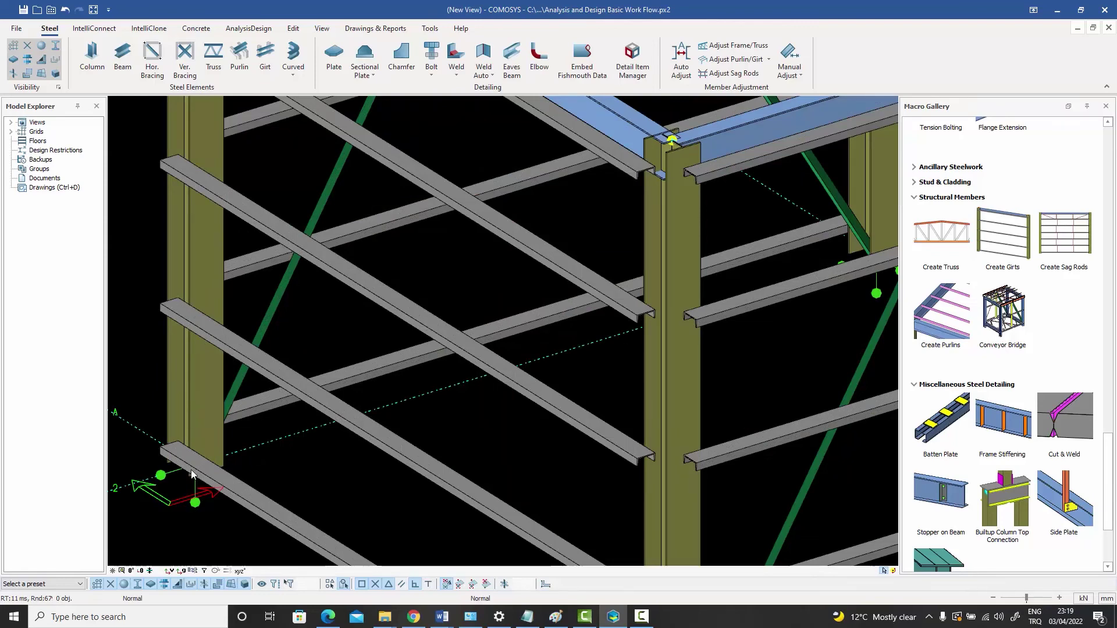
middle_drag(201, 391, 229, 377)
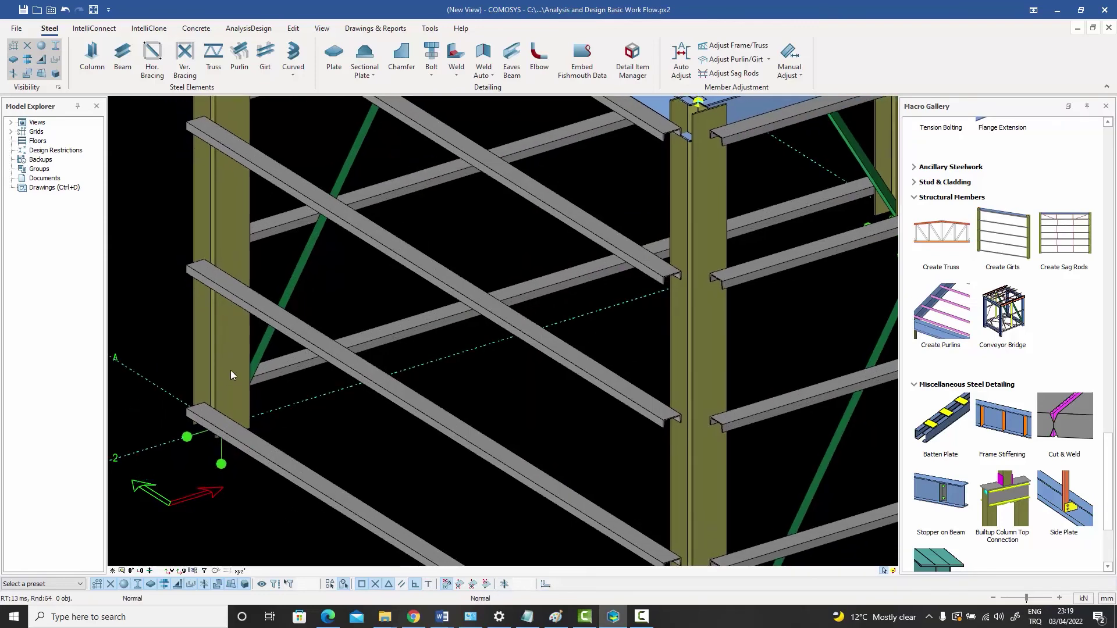
click(229, 370)
scroll(229, 370, up, 2)
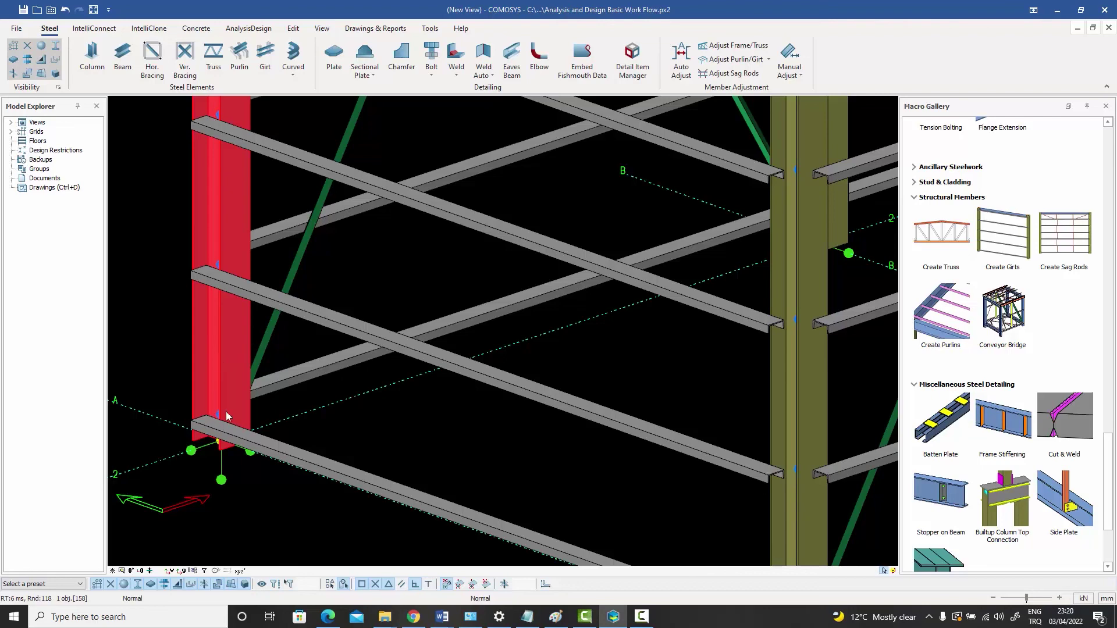
scroll(231, 214, down, 6)
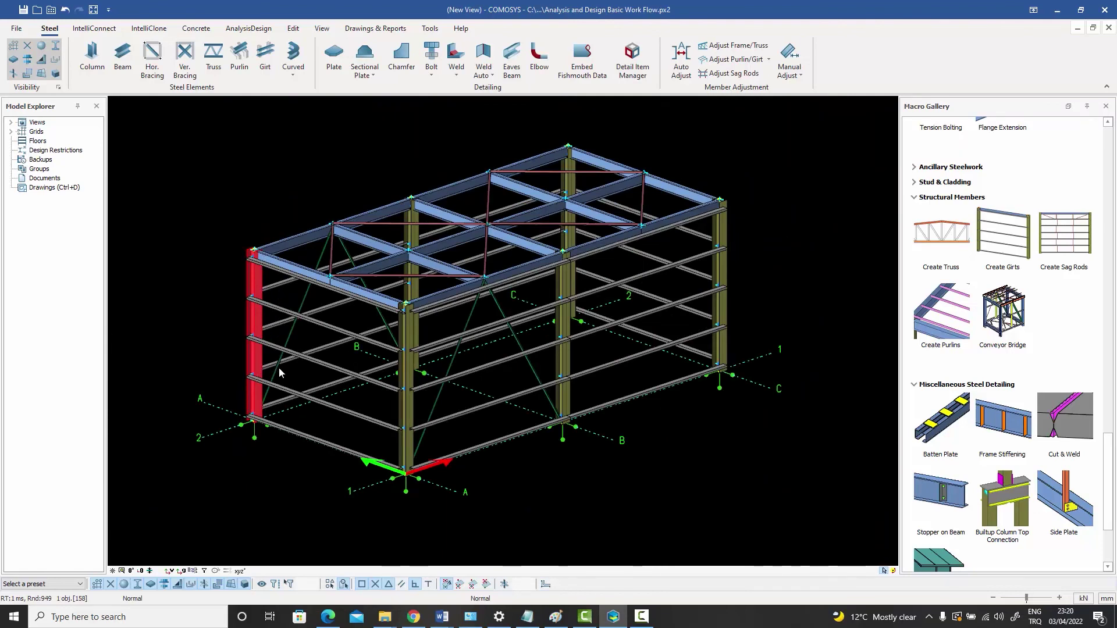
middle_drag(316, 383, 305, 389)
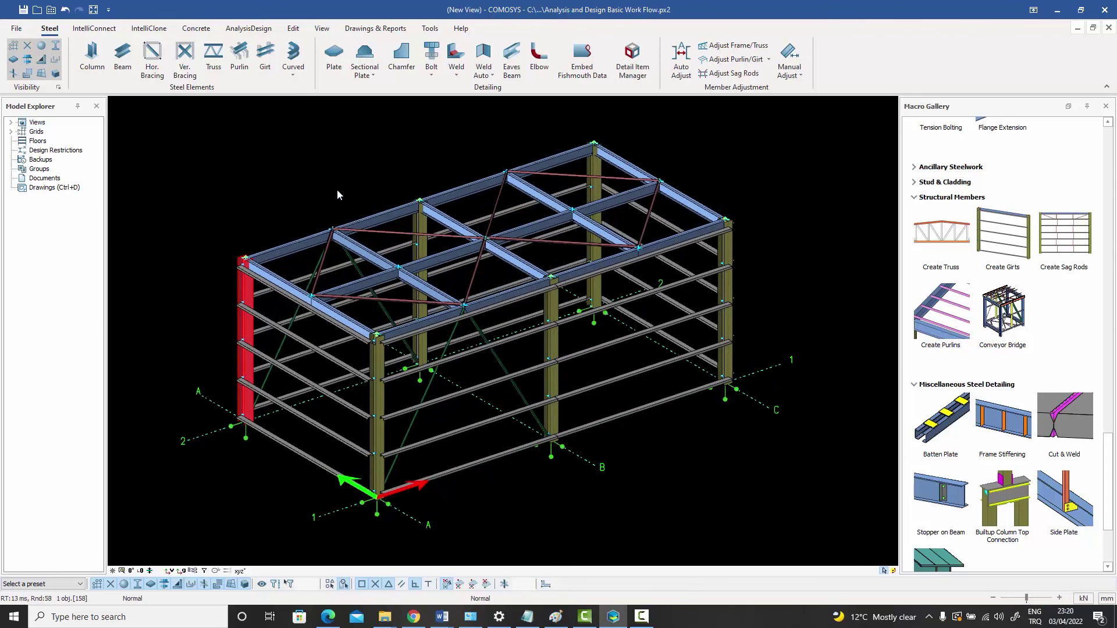
key(Escape)
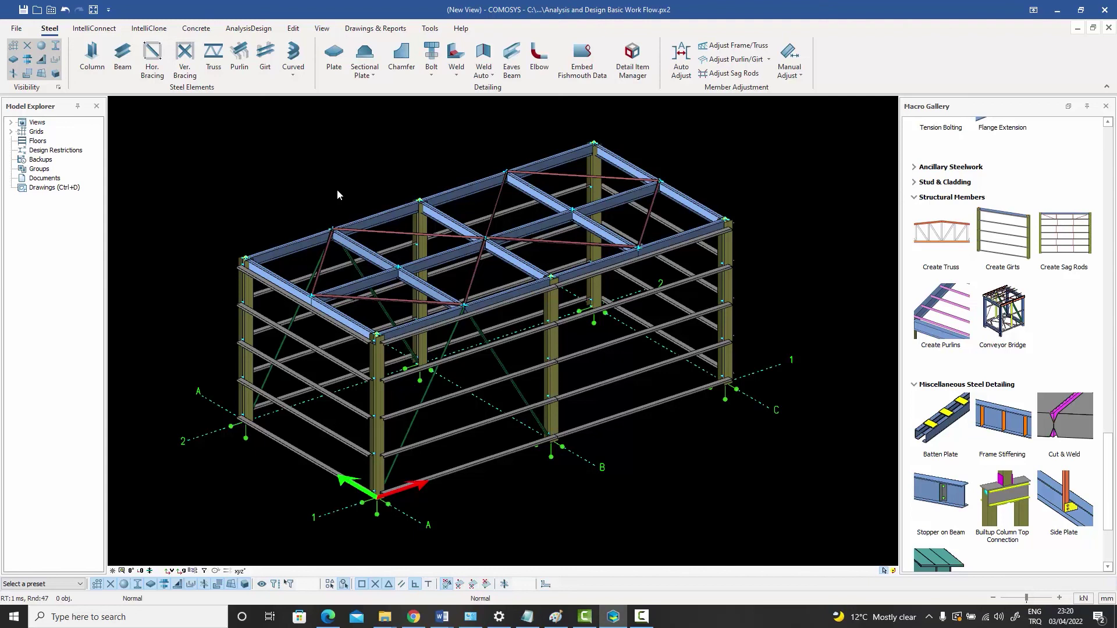
click(365, 218)
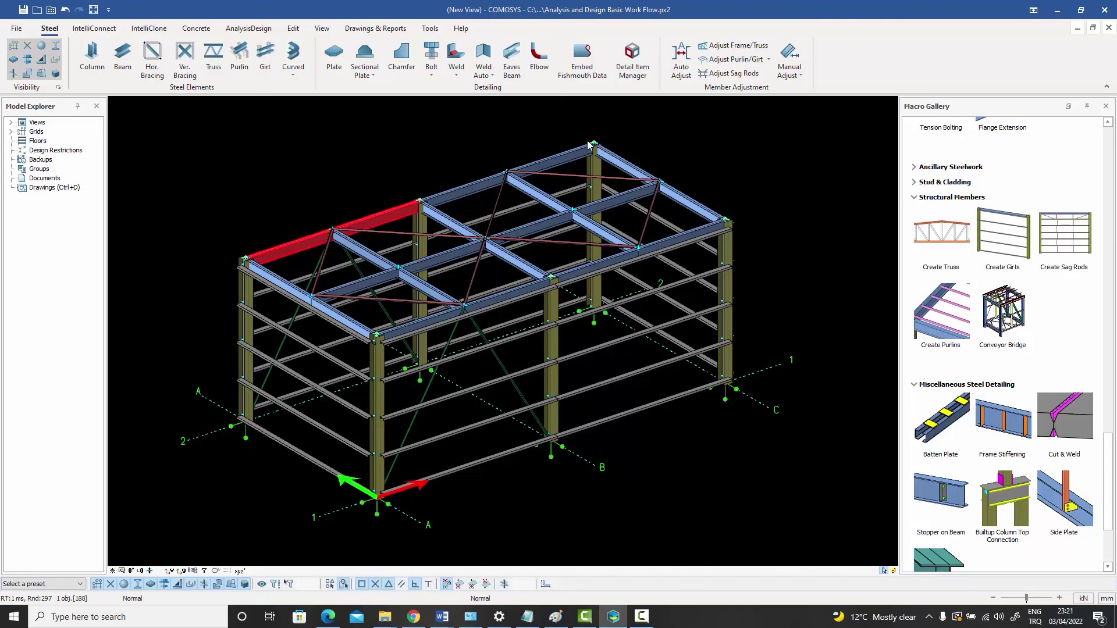
key(Escape)
scroll(491, 221, up, 2)
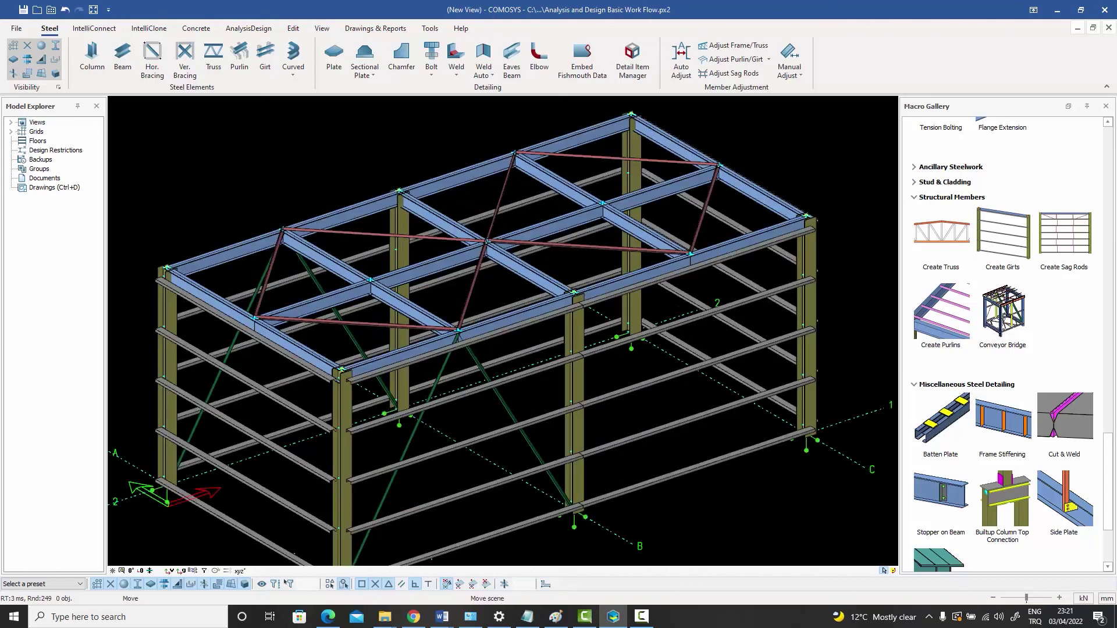